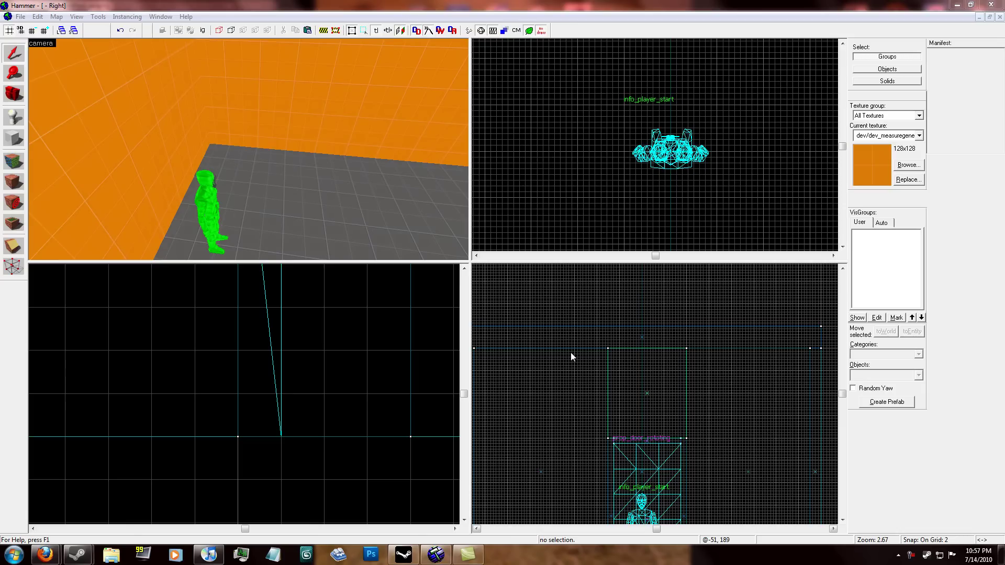
Examine the room, its door and the player start in the 2D views and the 3D camera view.
{"action": "scroll", "coordinate": [626, 353], "scroll_direction": "down", "scroll_amount": 4}
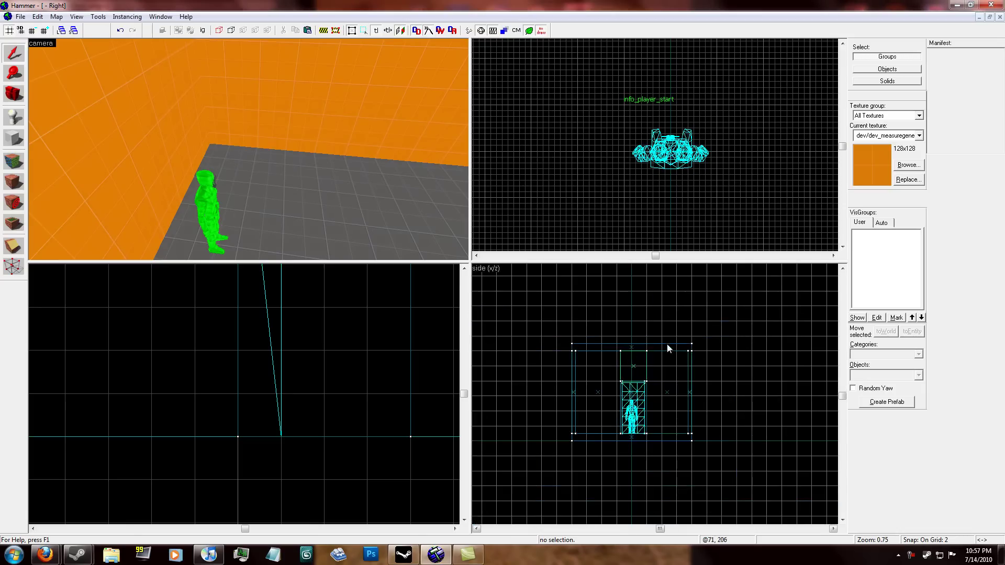
{"action": "scroll", "coordinate": [725, 340], "scroll_direction": "down", "scroll_amount": 3}
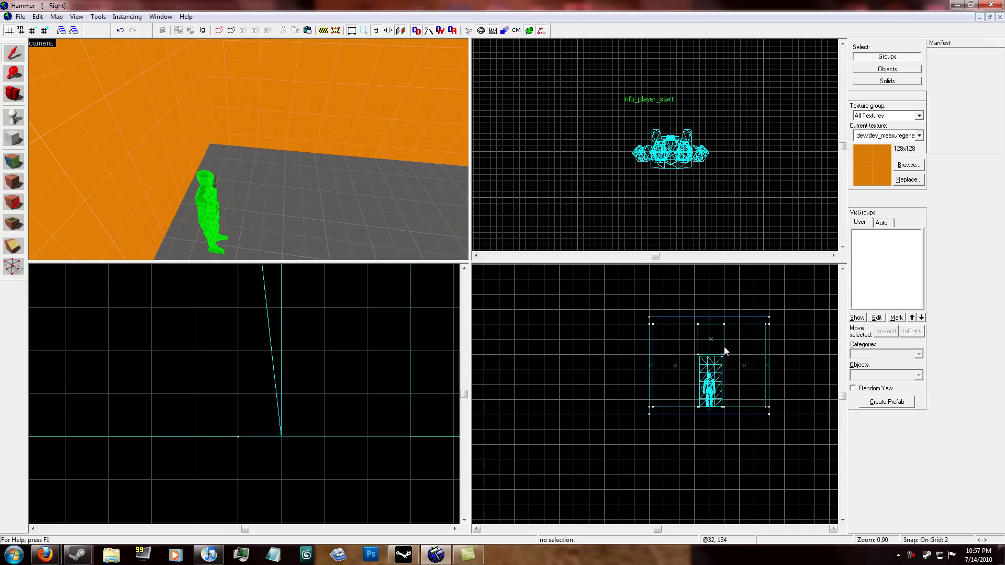
{"action": "scroll", "coordinate": [717, 341], "scroll_direction": "up", "scroll_amount": 7}
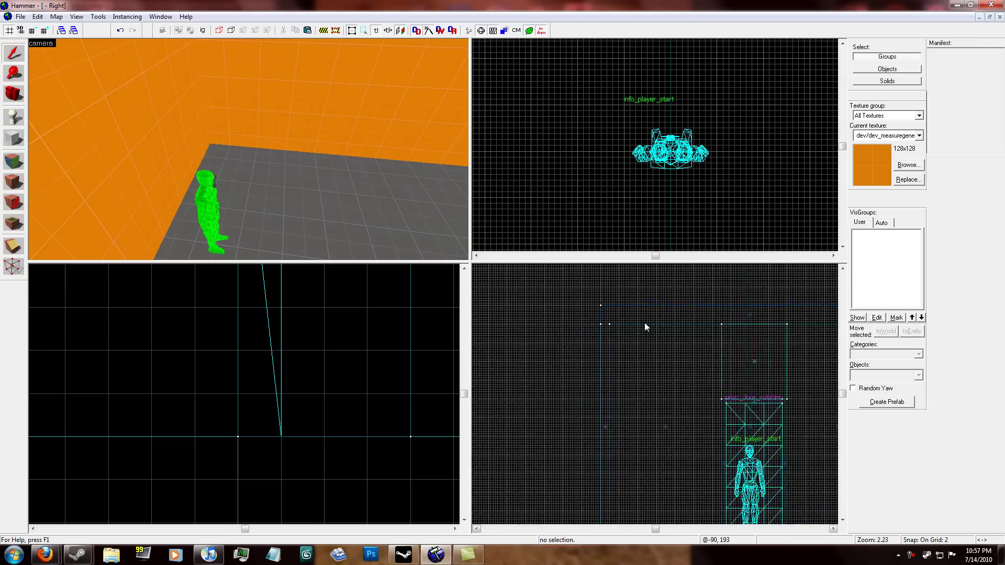
{"action": "key", "text": "z"}
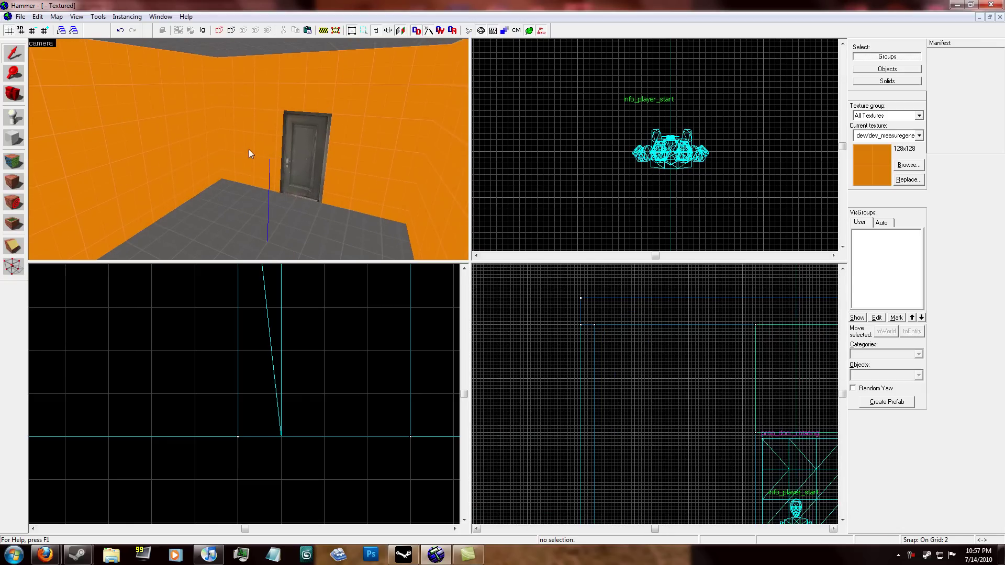
{"action": "scroll", "coordinate": [662, 146], "scroll_direction": "up", "scroll_amount": 5}
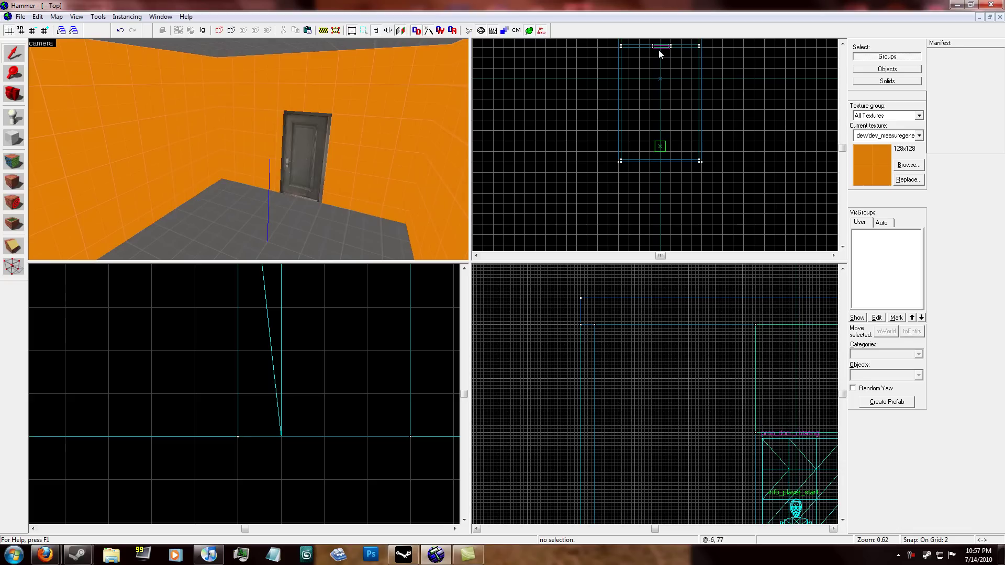
{"action": "scroll", "coordinate": [687, 174], "scroll_direction": "down", "scroll_amount": 5}
{"action": "scroll", "coordinate": [681, 106], "scroll_direction": "up", "scroll_amount": 3}
{"action": "scroll", "coordinate": [656, 157], "scroll_direction": "up", "scroll_amount": 5}
{"action": "scroll", "coordinate": [651, 137], "scroll_direction": "up", "scroll_amount": 6}
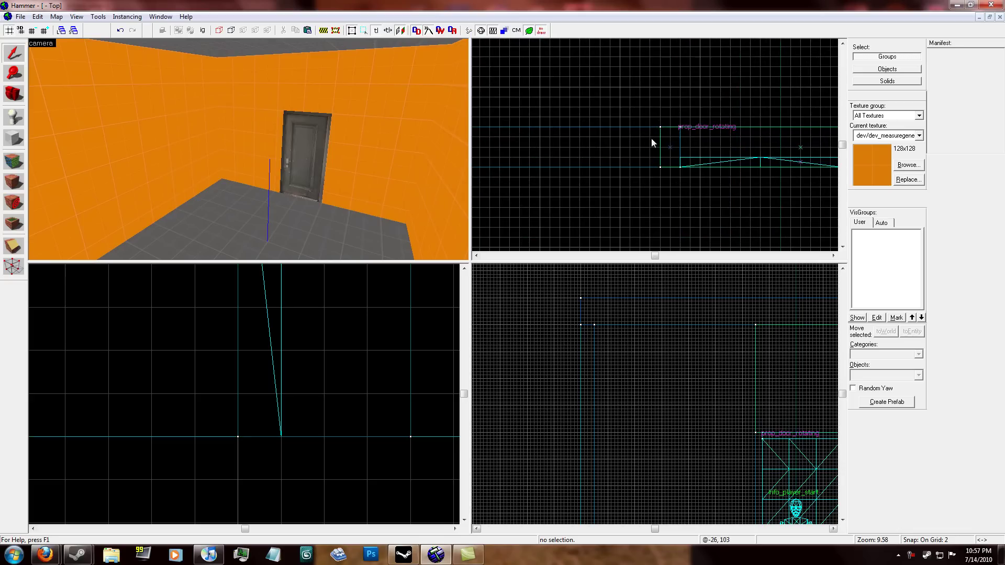
{"action": "scroll", "coordinate": [651, 137], "scroll_direction": "down", "scroll_amount": 8}
{"action": "scroll", "coordinate": [655, 128], "scroll_direction": "up", "scroll_amount": 2}
{"action": "scroll", "coordinate": [662, 157], "scroll_direction": "down", "scroll_amount": 4}
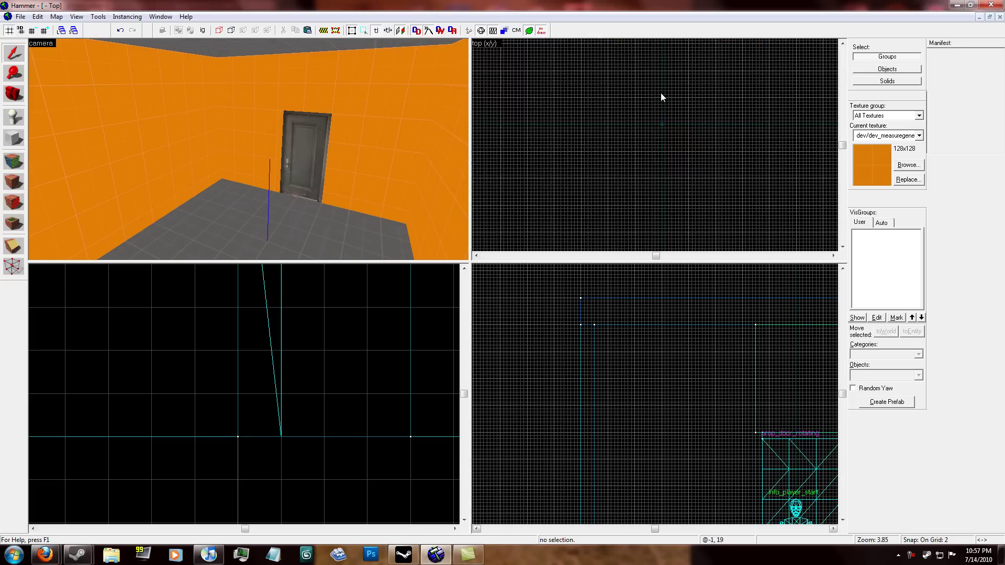
{"action": "scroll", "coordinate": [663, 109], "scroll_direction": "down", "scroll_amount": 5}
{"action": "scroll", "coordinate": [661, 74], "scroll_direction": "up", "scroll_amount": 5}
{"action": "key", "text": "z"}
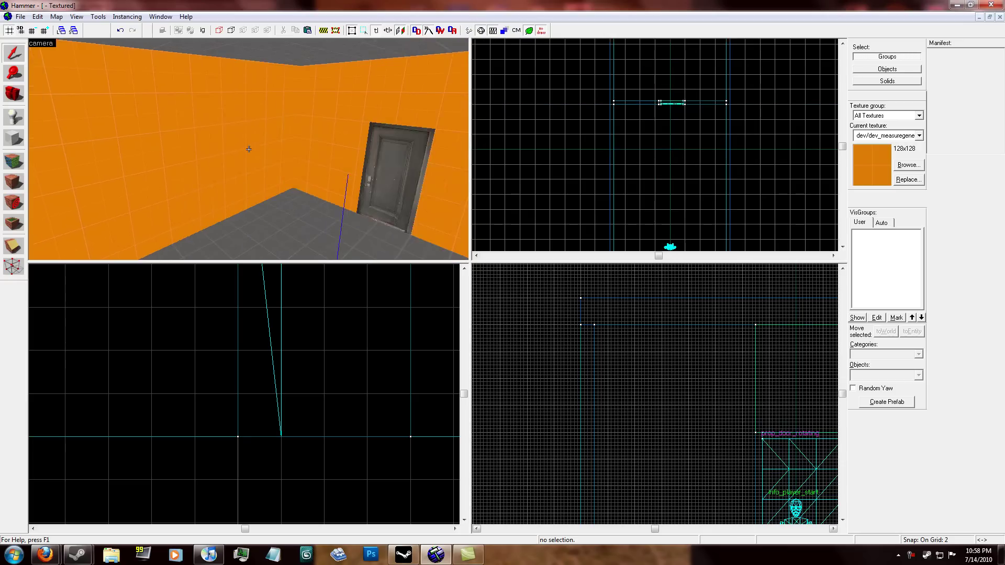
{"action": "key", "text": "z"}
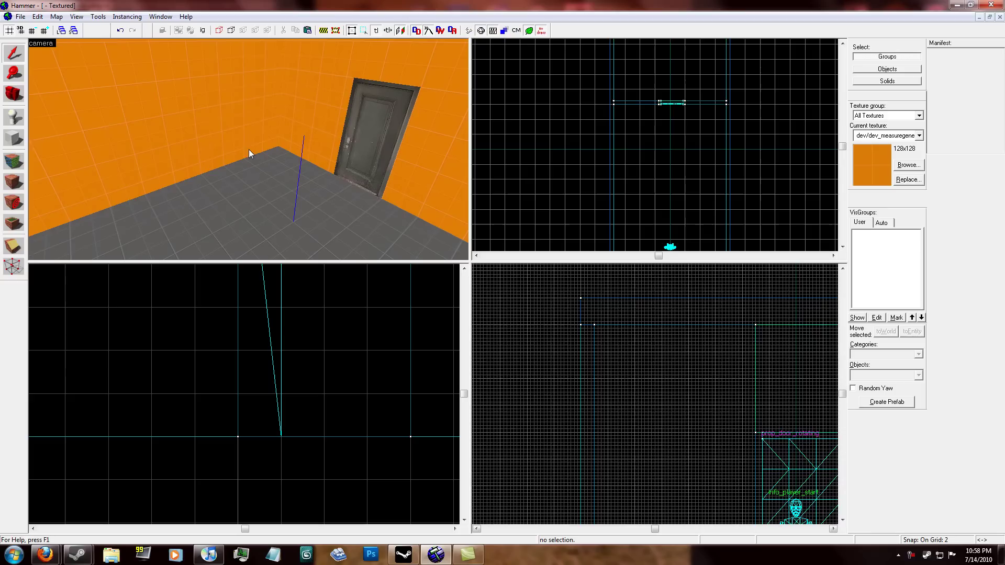
{"action": "left_click", "coordinate": [17, 142]}
{"action": "scroll", "coordinate": [650, 134], "scroll_direction": "up", "scroll_amount": 5}
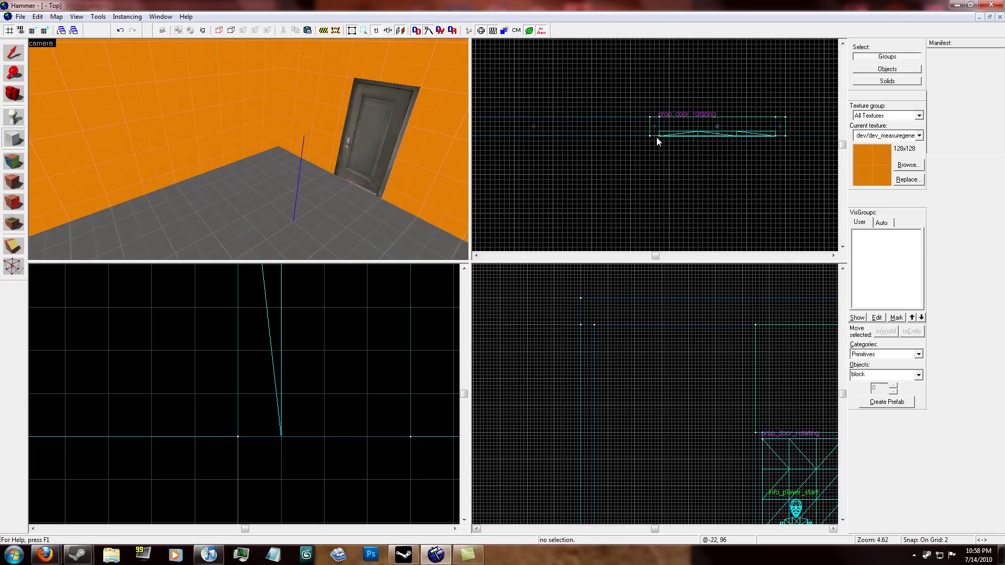
{"action": "scroll", "coordinate": [657, 138], "scroll_direction": "up", "scroll_amount": 2}
{"action": "scroll", "coordinate": [657, 138], "scroll_direction": "down", "scroll_amount": 8}
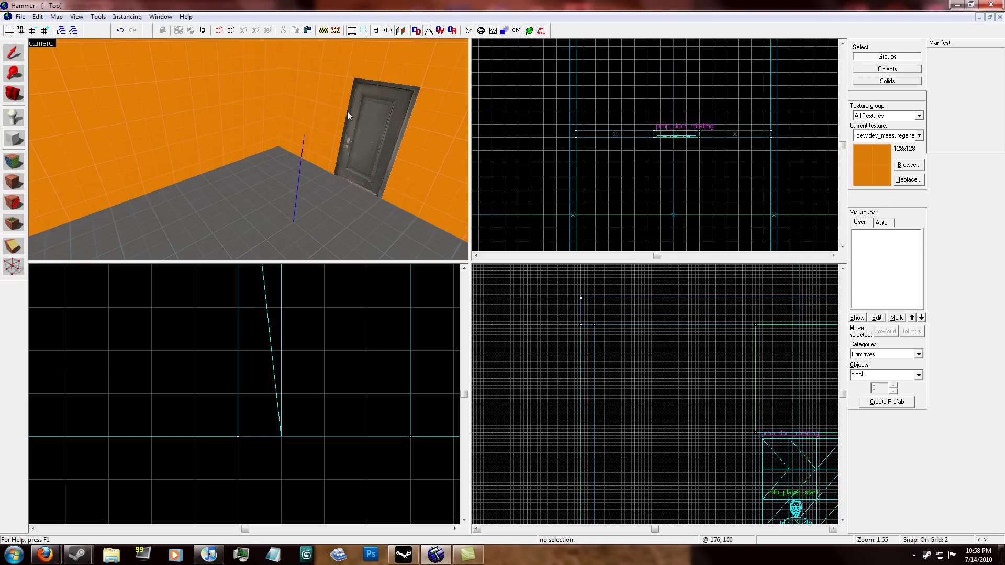
{"action": "key", "text": "z"}
{"action": "key", "text": "w"}
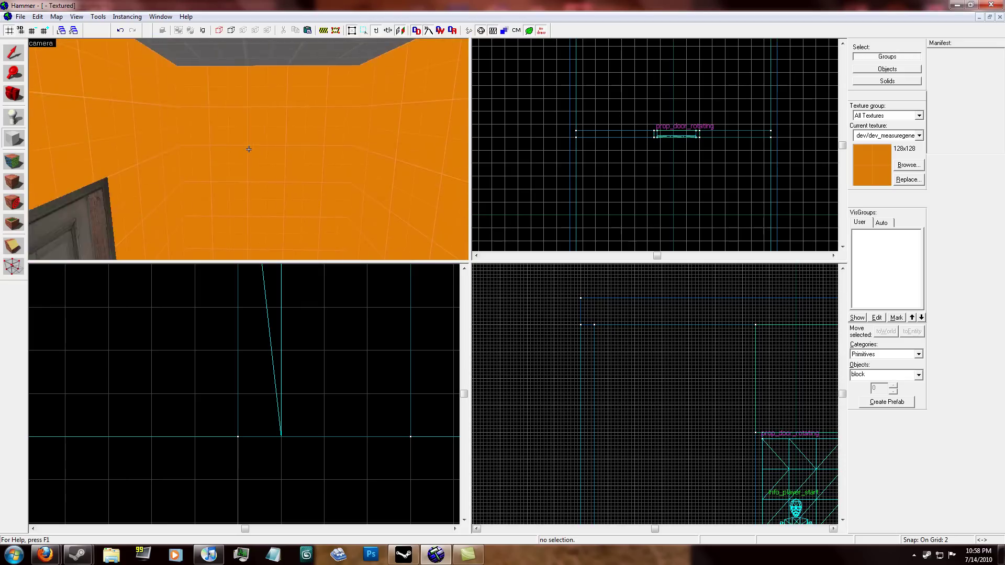
{"action": "key", "text": "w"}
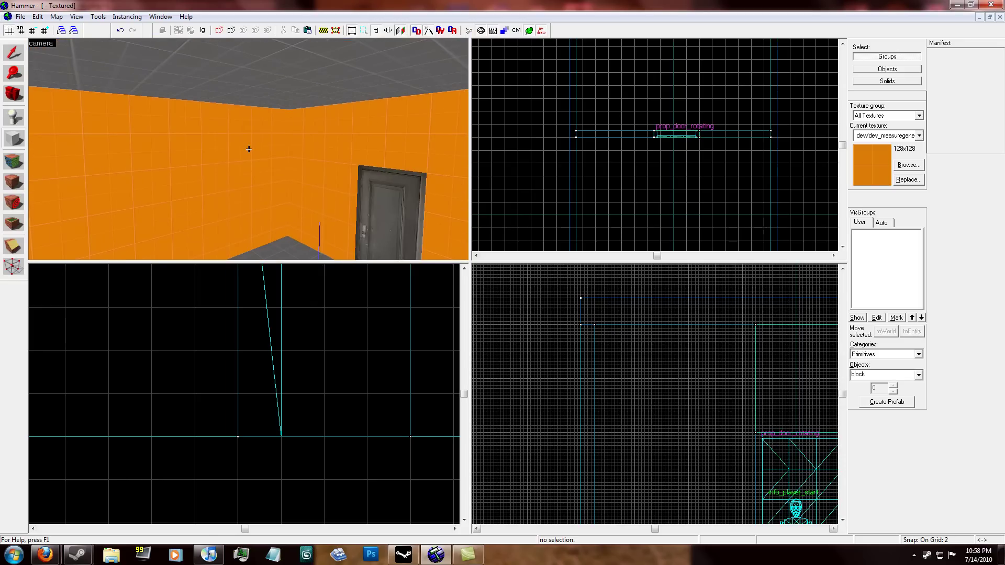
{"action": "key", "text": "w"}
{"action": "key", "text": "s"}
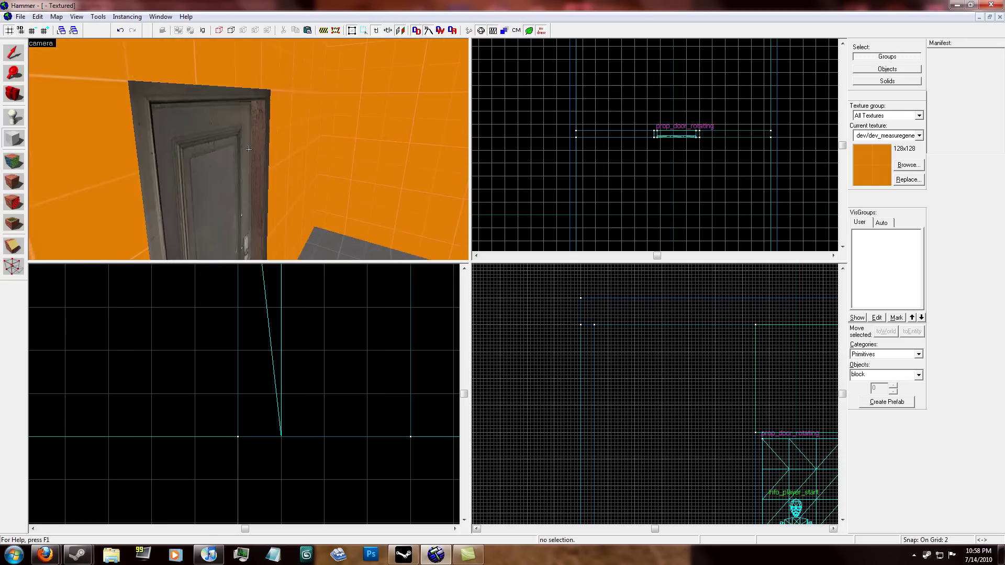
{"action": "key", "text": "w"}
{"action": "left_click_drag", "start_coordinate": [249, 149], "coordinate": [250, 151]}
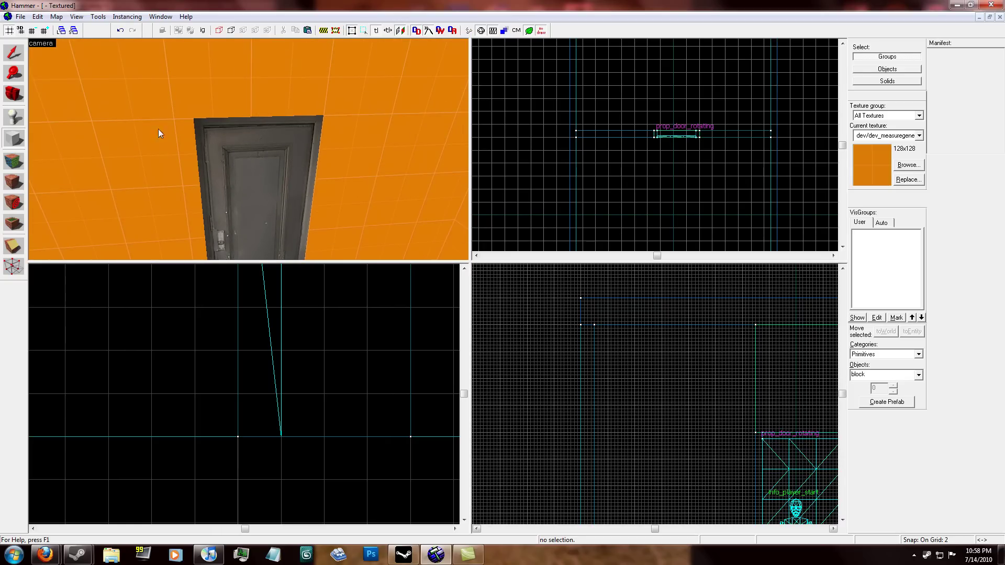
Enable the Starts locked flag on the prop_door_rotating door, apply it and deselect the door.
{"action": "left_click", "coordinate": [15, 53]}
{"action": "double_click", "coordinate": [237, 175]}
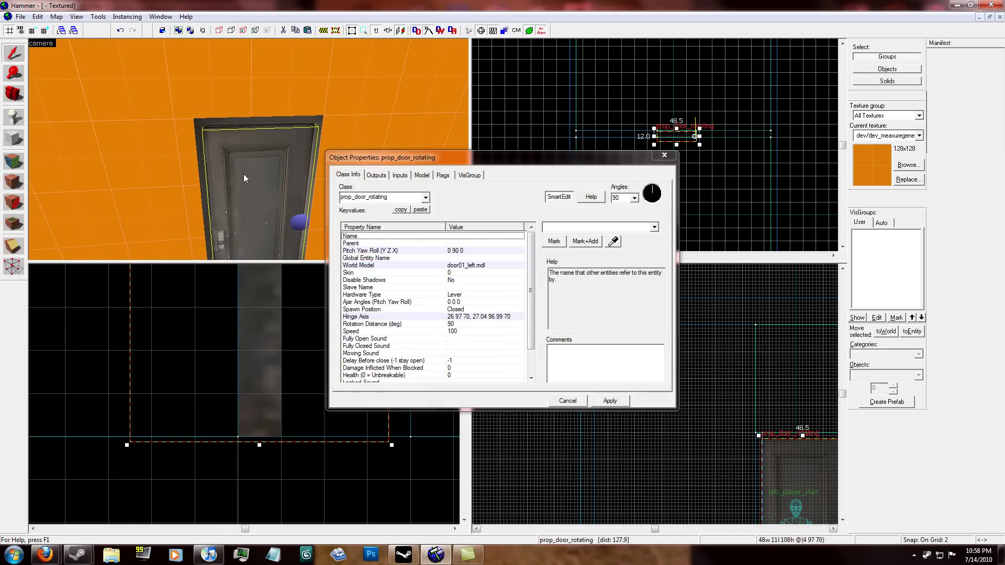
{"action": "left_click", "coordinate": [445, 176]}
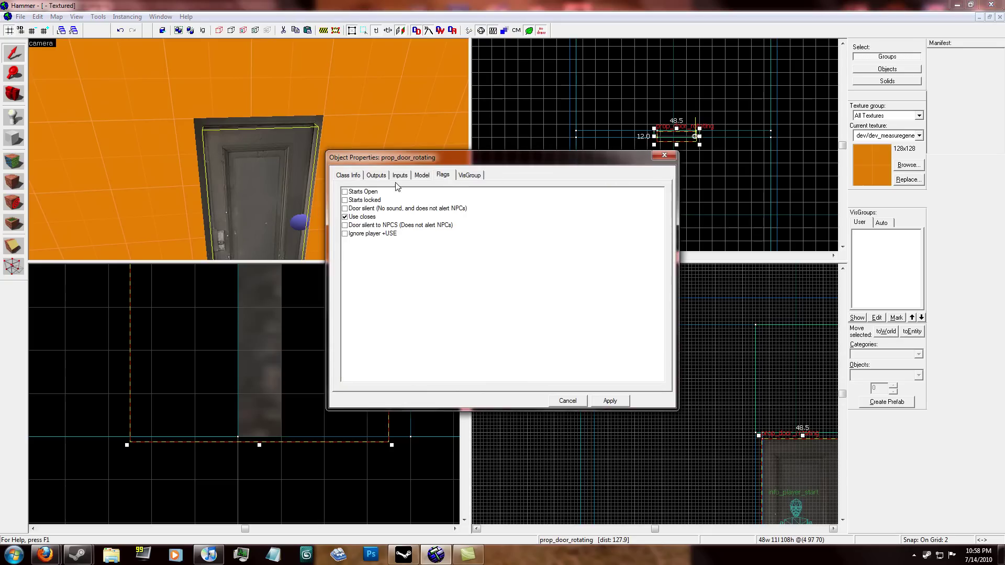
{"action": "left_click", "coordinate": [345, 201]}
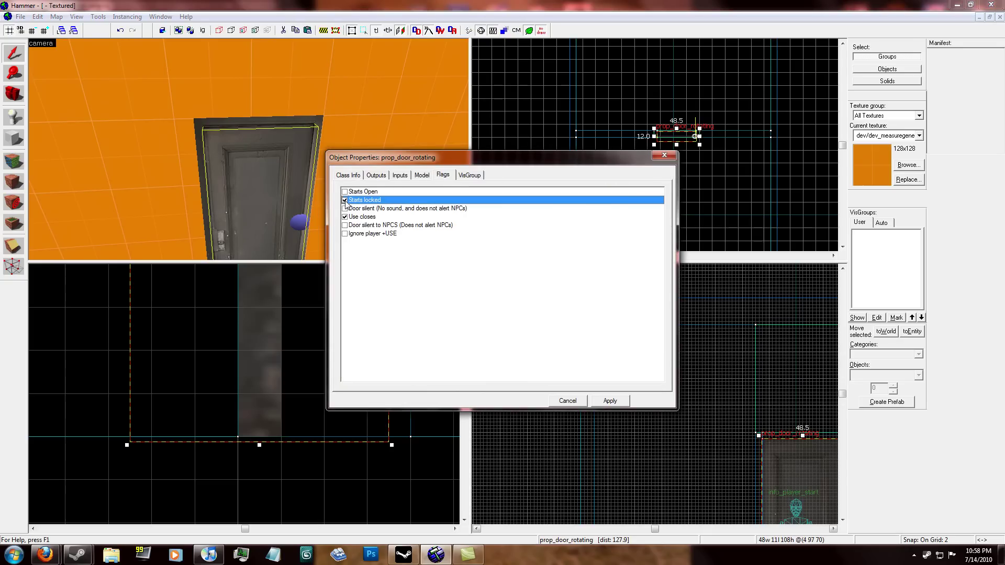
{"action": "left_click", "coordinate": [608, 406]}
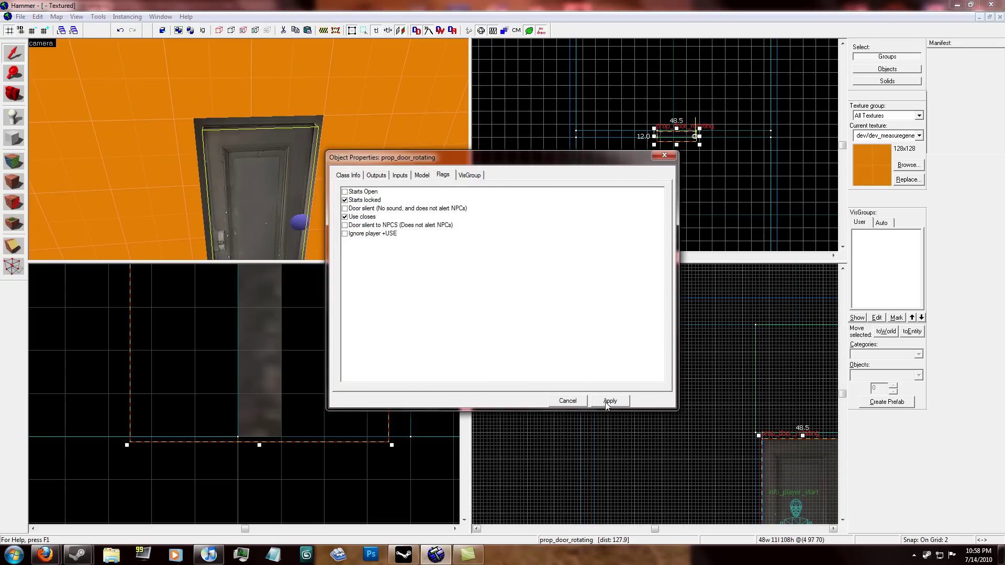
{"action": "left_click", "coordinate": [567, 401]}
{"action": "left_click", "coordinate": [683, 200]}
Outline a block in the top view against the handle side of the door, about 14 by 4 units.
{"action": "scroll", "coordinate": [717, 131], "scroll_direction": "down", "scroll_amount": 3}
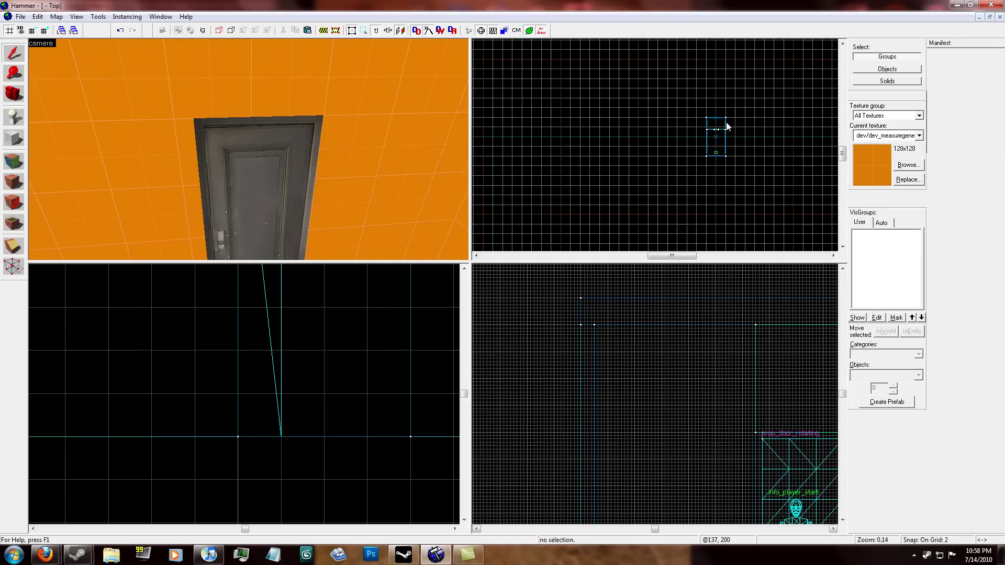
{"action": "scroll", "coordinate": [730, 137], "scroll_direction": "up", "scroll_amount": 10}
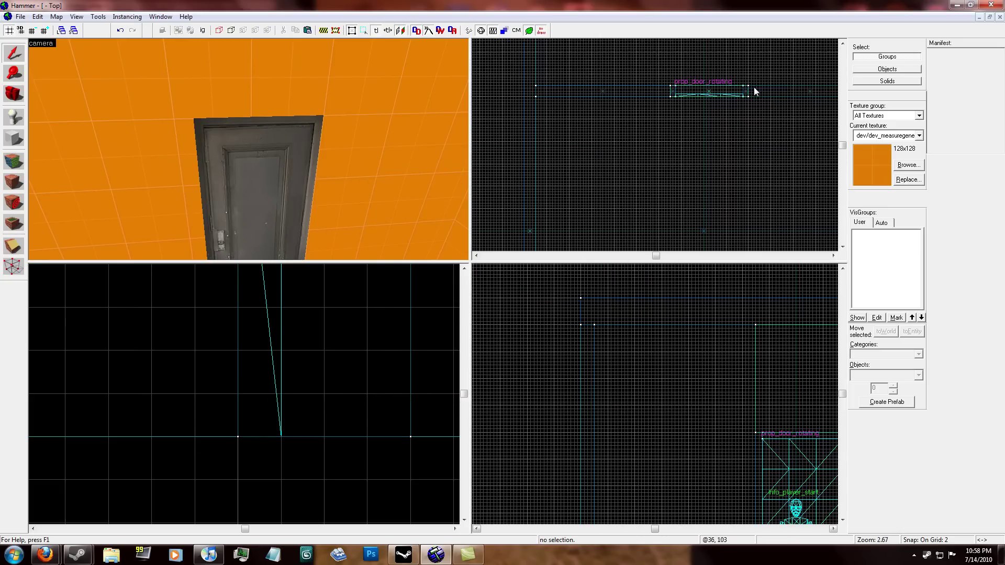
{"action": "left_click", "coordinate": [14, 139]}
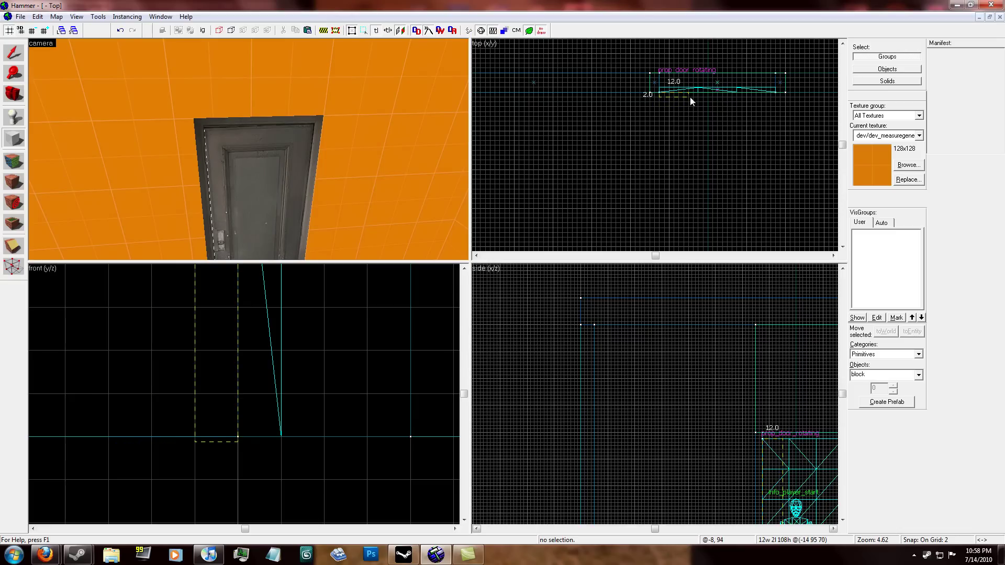
{"action": "left_click_drag", "start_coordinate": [690, 96], "coordinate": [671, 105]}
Resize the block outline to about 18 units wide and 42 units high around the door handle, and create the block.
{"action": "scroll", "coordinate": [678, 368], "scroll_direction": "down", "scroll_amount": 4}
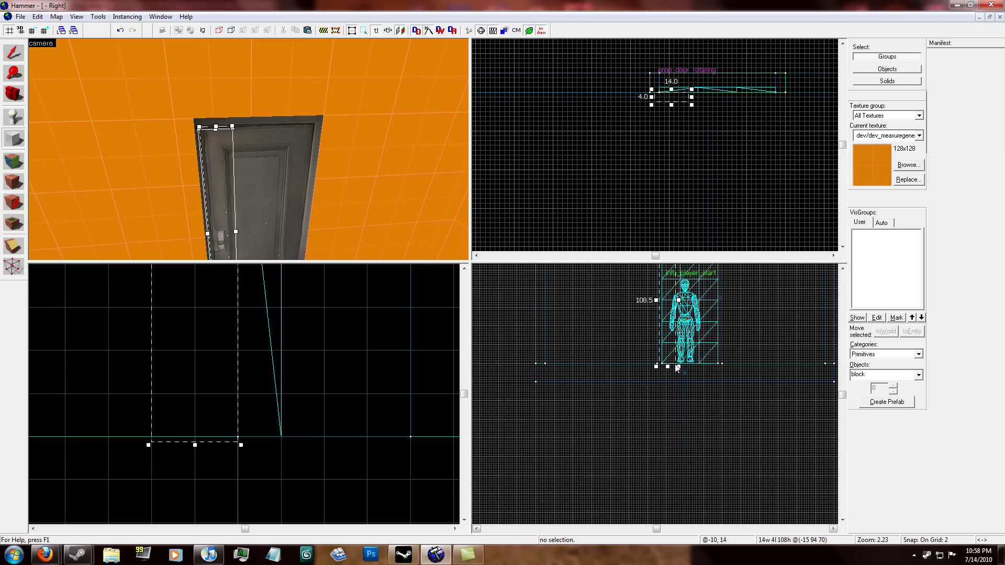
{"action": "scroll", "coordinate": [670, 327], "scroll_direction": "up", "scroll_amount": 1}
{"action": "left_click_drag", "start_coordinate": [667, 367], "coordinate": [693, 378]}
{"action": "scroll", "coordinate": [673, 329], "scroll_direction": "down", "scroll_amount": 3}
{"action": "scroll", "coordinate": [674, 329], "scroll_direction": "up", "scroll_amount": 3}
{"action": "scroll", "coordinate": [675, 329], "scroll_direction": "down", "scroll_amount": 3}
{"action": "scroll", "coordinate": [668, 328], "scroll_direction": "up", "scroll_amount": 4}
{"action": "left_click_drag", "start_coordinate": [679, 85], "coordinate": [671, 106]}
{"action": "key", "text": "z"}
{"action": "key", "text": "w"}
{"action": "scroll", "coordinate": [249, 150], "scroll_direction": "down", "scroll_amount": 5}
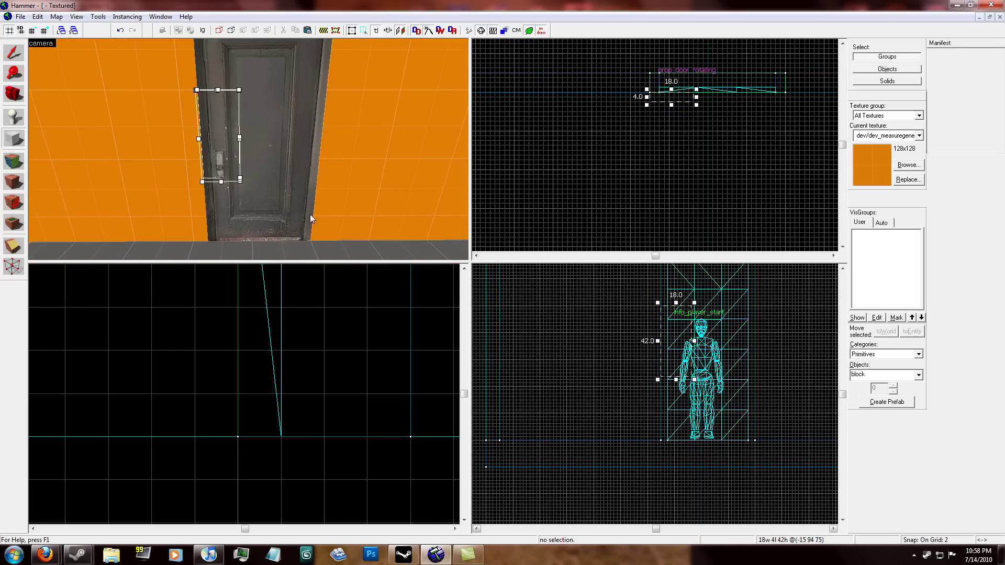
{"action": "scroll", "coordinate": [700, 371], "scroll_direction": "up", "scroll_amount": 3}
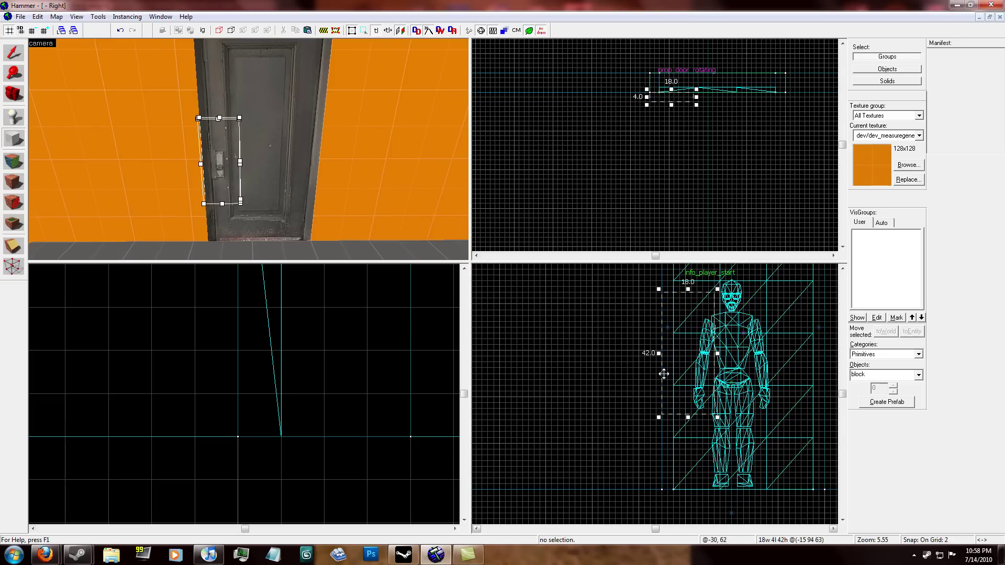
{"action": "key", "text": "Return"}
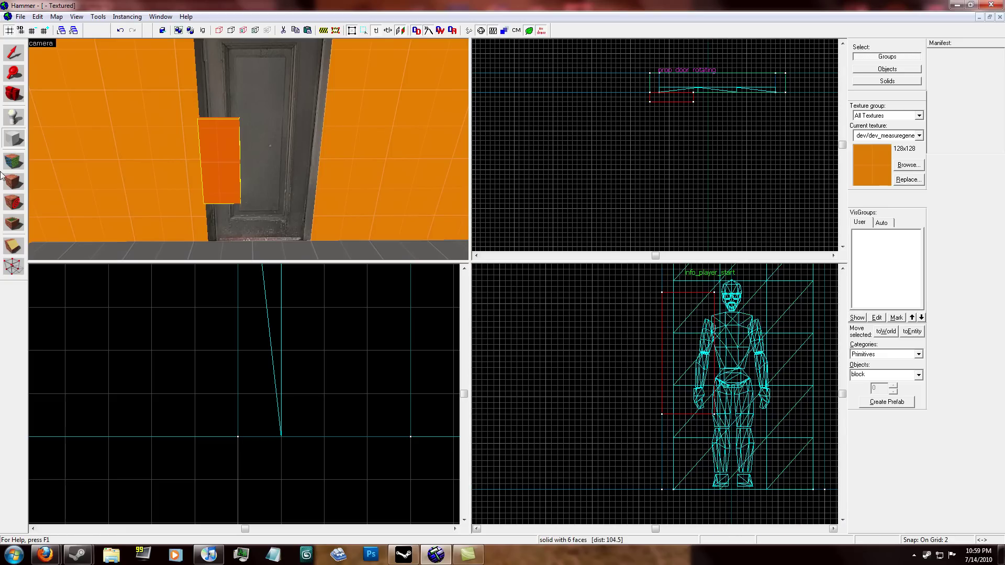
Find the tools/toolstrigger texture by filtering for "trigger" and apply it to all faces of the new block.
{"action": "left_click", "coordinate": [13, 182]}
{"action": "left_click", "coordinate": [474, 312]}
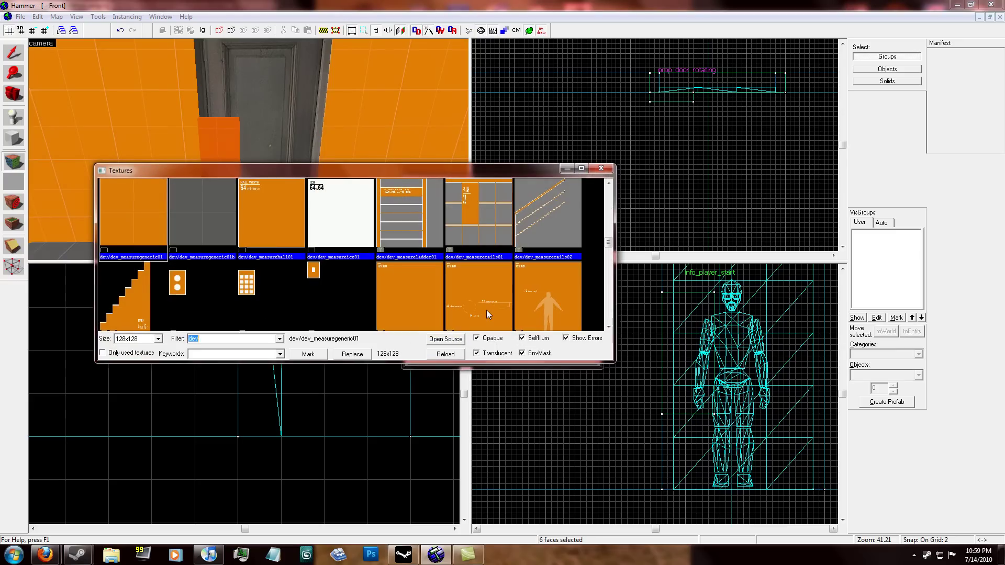
{"action": "type", "text": "trigger"}
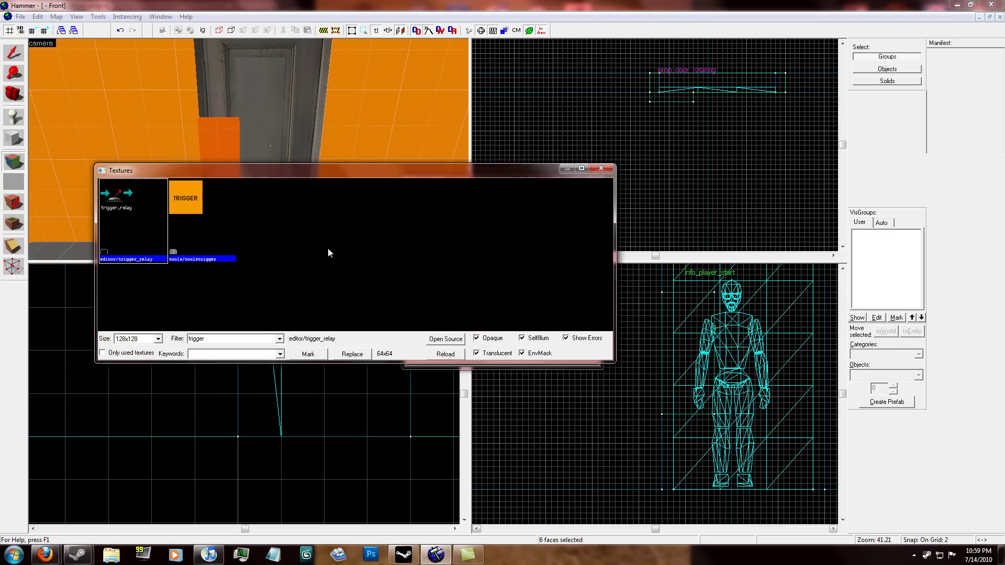
{"action": "double_click", "coordinate": [211, 225]}
{"action": "left_click", "coordinate": [488, 341]}
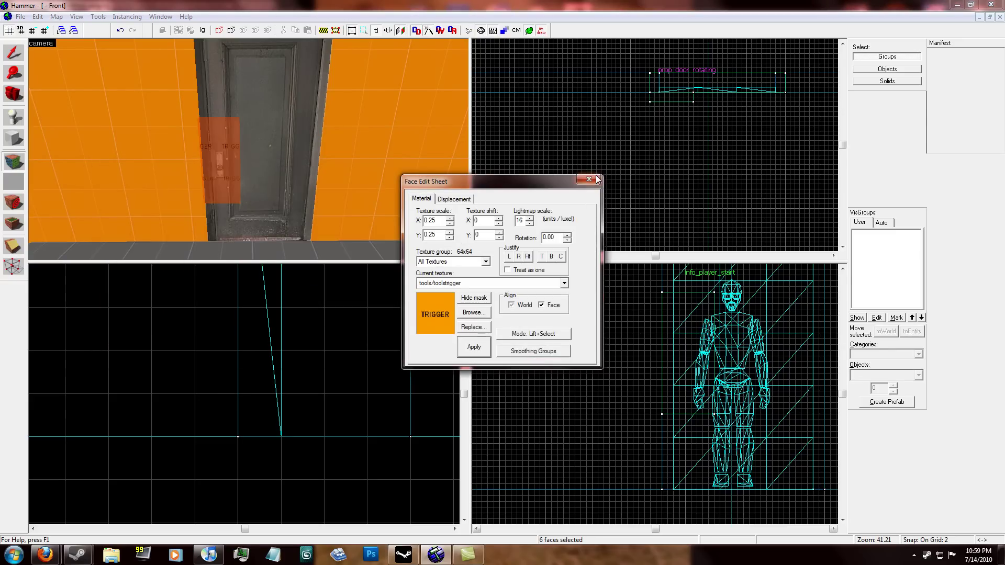
{"action": "left_click", "coordinate": [589, 179]}
Name the prop_door_rotating entity door01 and apply the change.
{"action": "key", "text": "z"}
{"action": "key", "text": "d"}
{"action": "key", "text": "d"}
{"action": "key", "text": "a"}
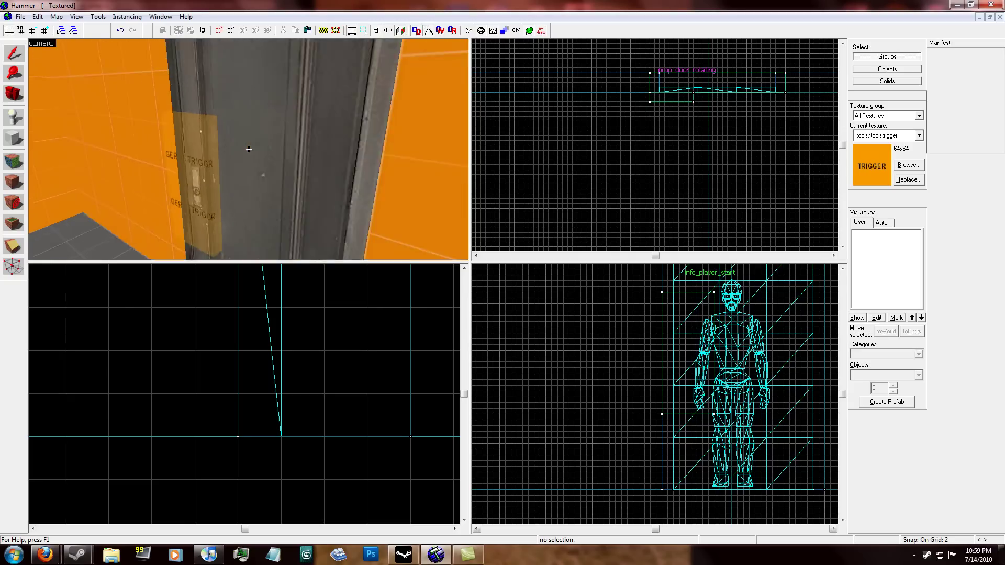
{"action": "key", "text": "s"}
{"action": "key", "text": "w"}
{"action": "key", "text": "s"}
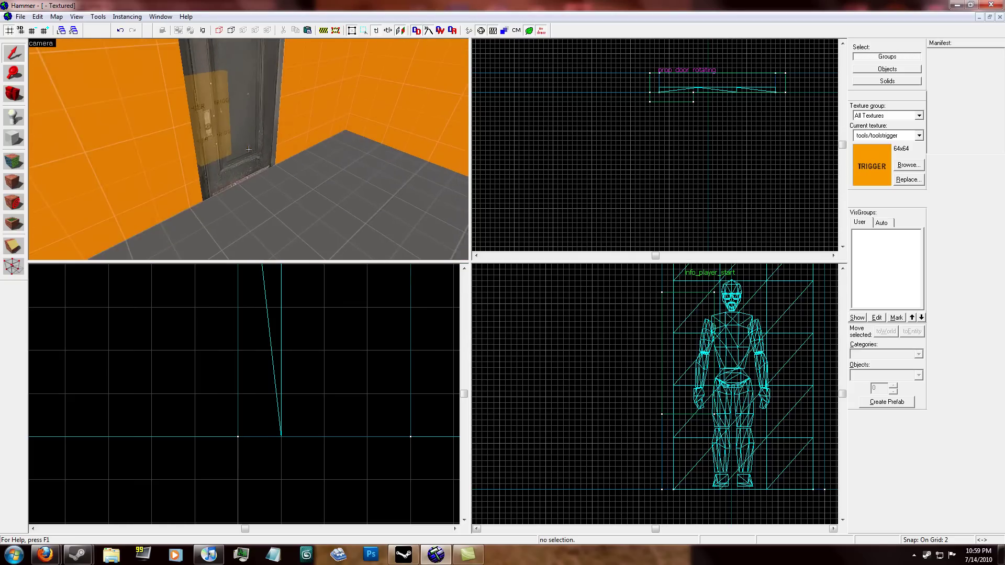
{"action": "key", "text": "w"}
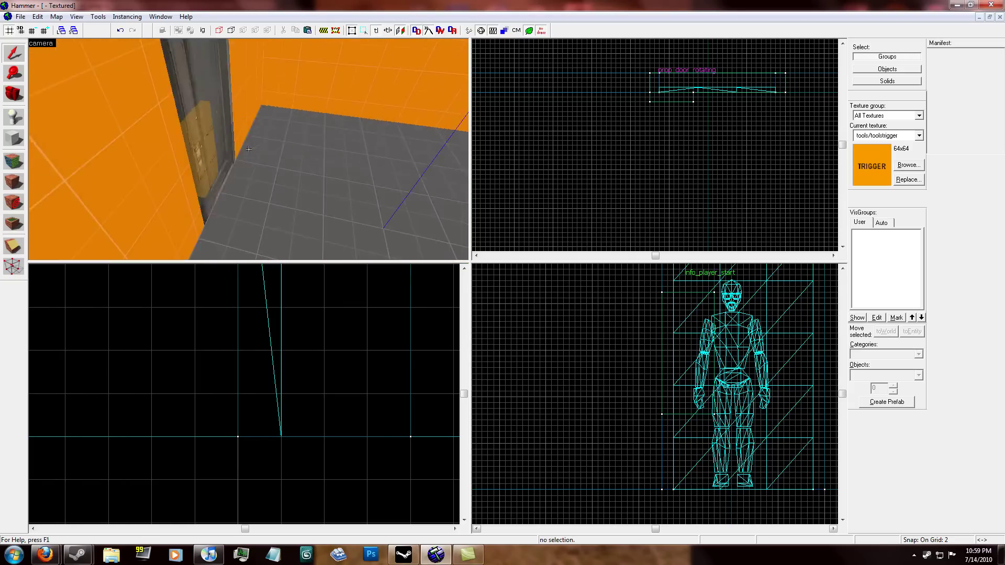
{"action": "key", "text": "z"}
{"action": "double_click", "coordinate": [218, 139]}
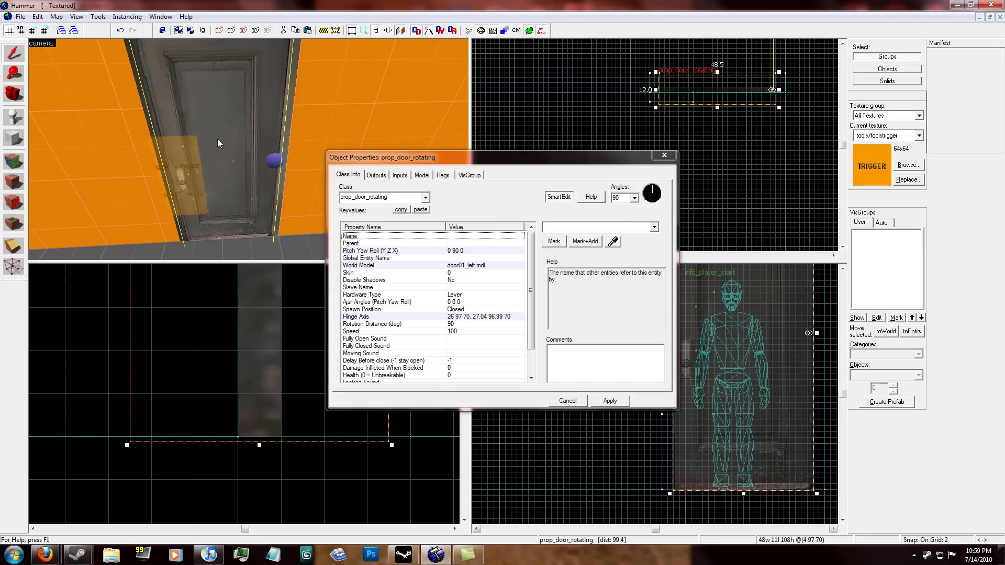
{"action": "type", "text": "door01"}
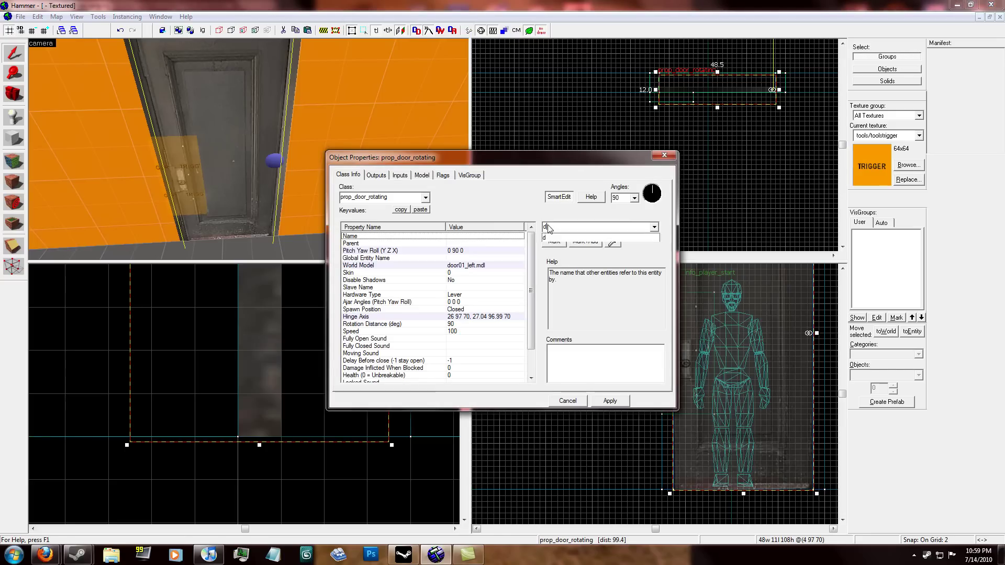
{"action": "left_click", "coordinate": [614, 402]}
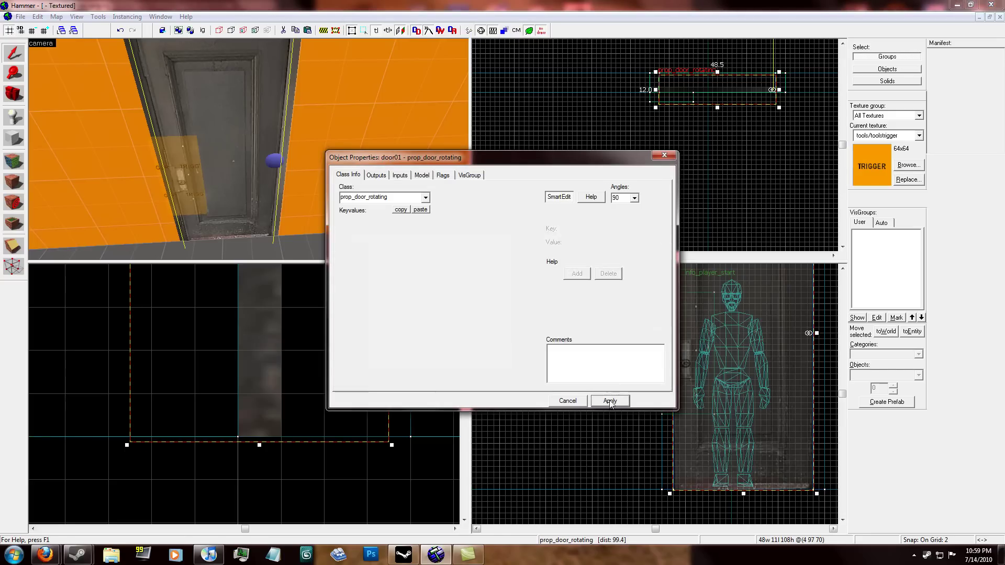
Close the door's properties, deselect the door, and tie the trigger block at the door handle to a brush entity.
{"action": "left_click", "coordinate": [664, 156]}
{"action": "left_click_drag", "start_coordinate": [645, 185], "coordinate": [635, 179]}
{"action": "key", "text": "z"}
{"action": "key", "text": "s"}
{"action": "key", "text": "Escape"}
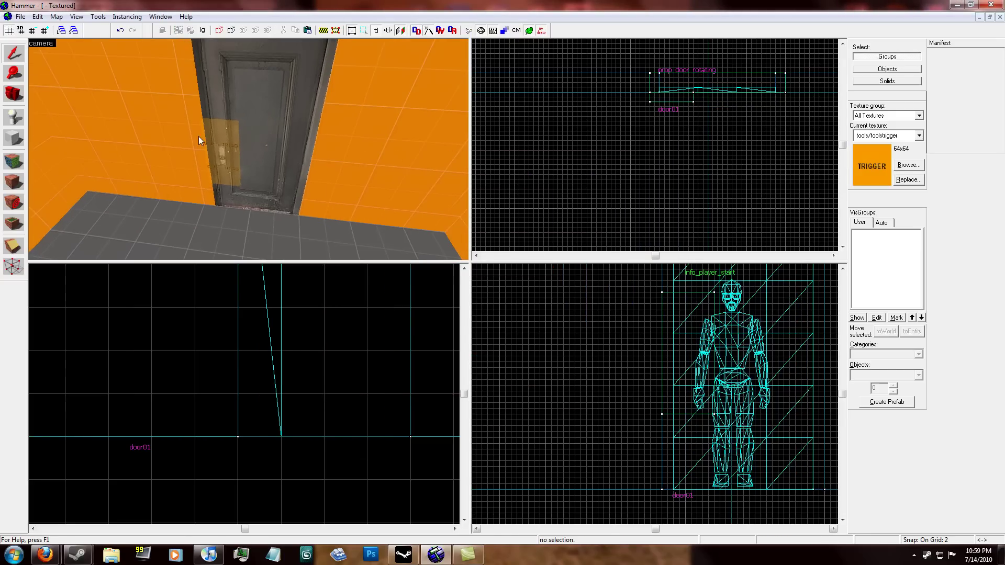
{"action": "key", "text": "z"}
{"action": "key", "text": "w"}
{"action": "key", "text": "z"}
{"action": "left_click", "coordinate": [213, 153]}
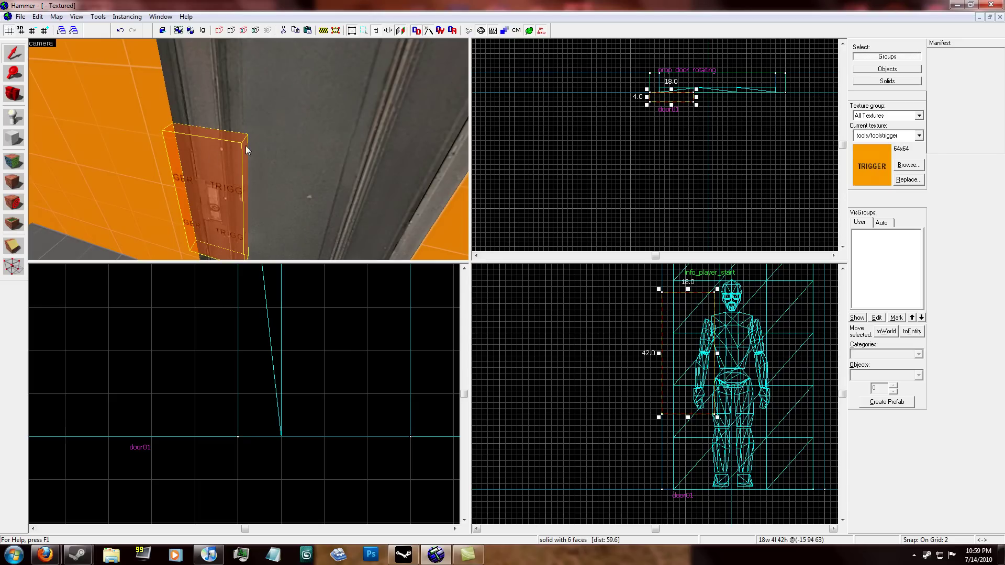
{"action": "key", "text": "ctrl+t"}
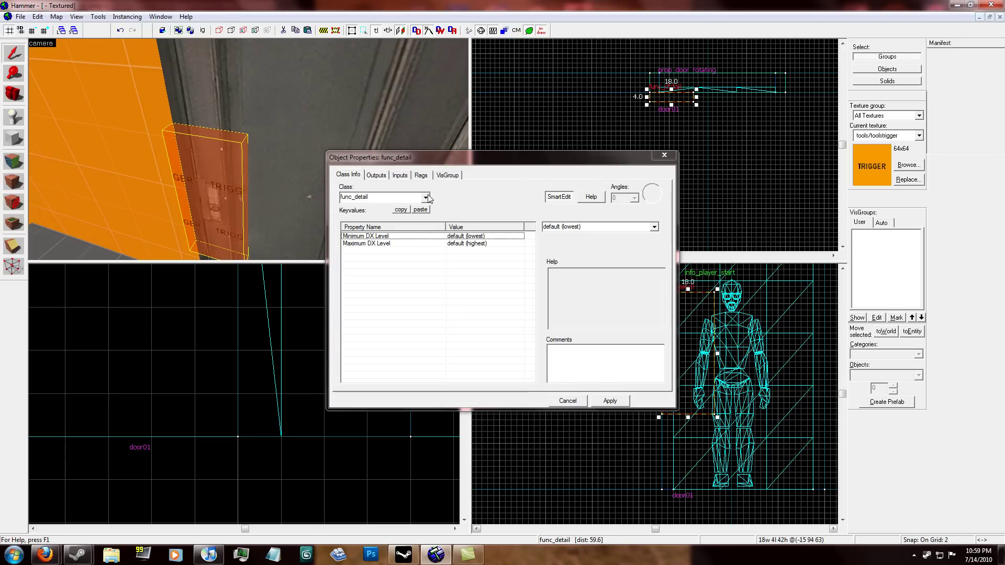
Set the handle block's entity class to trigger_once, apply the change and close its properties.
{"action": "left_click", "coordinate": [427, 198]}
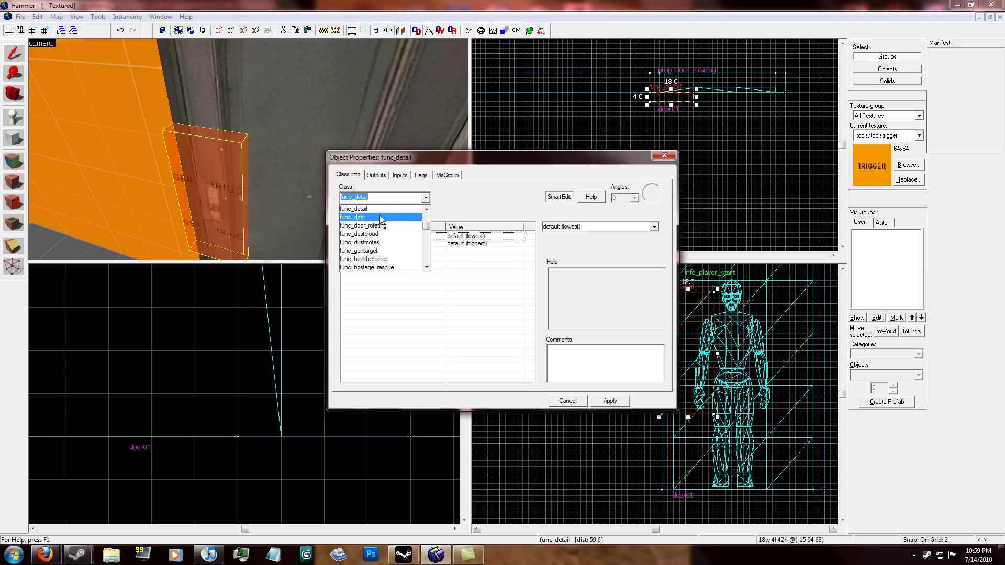
{"action": "scroll", "coordinate": [380, 219], "scroll_direction": "down", "scroll_amount": 5}
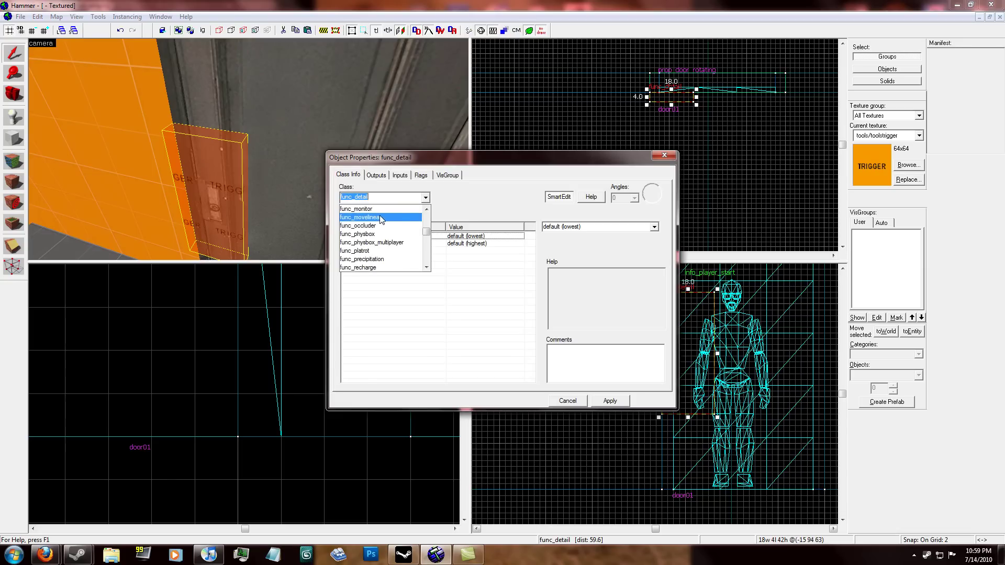
{"action": "scroll", "coordinate": [380, 219], "scroll_direction": "down", "scroll_amount": 9}
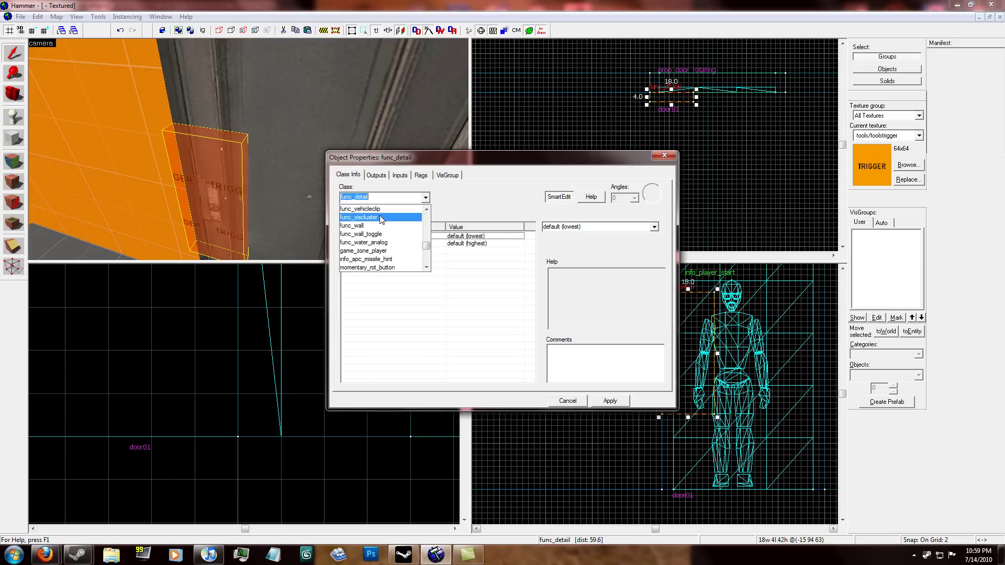
{"action": "scroll", "coordinate": [380, 219], "scroll_direction": "down", "scroll_amount": 10}
{"action": "left_click", "coordinate": [366, 250]}
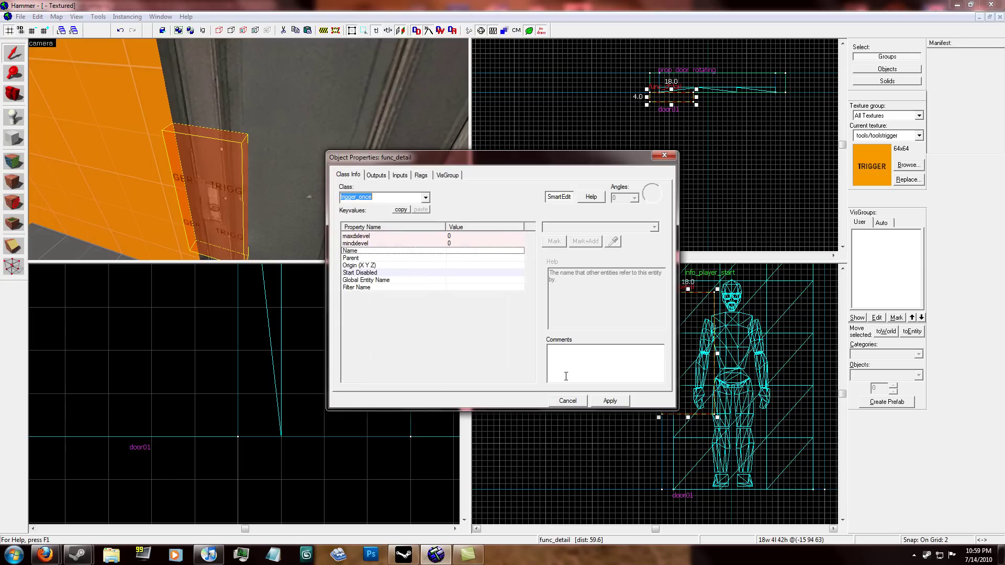
{"action": "left_click", "coordinate": [616, 400]}
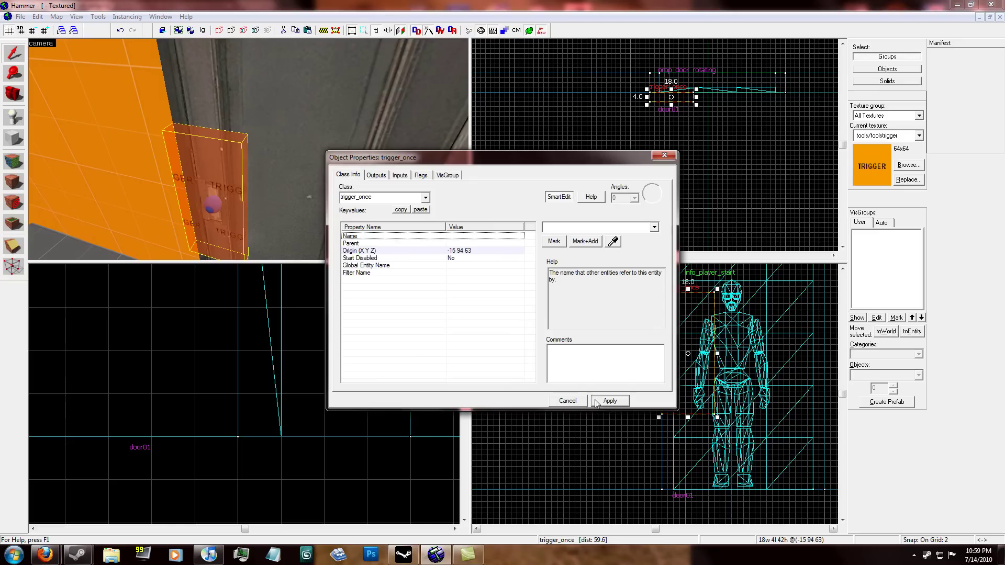
{"action": "left_click", "coordinate": [559, 401]}
Outline a new 6 by 6 unit block in the top view, on the open floor beside the info_player_start entity.
{"action": "scroll", "coordinate": [587, 116], "scroll_direction": "down", "scroll_amount": 3}
{"action": "left_click", "coordinate": [649, 97]}
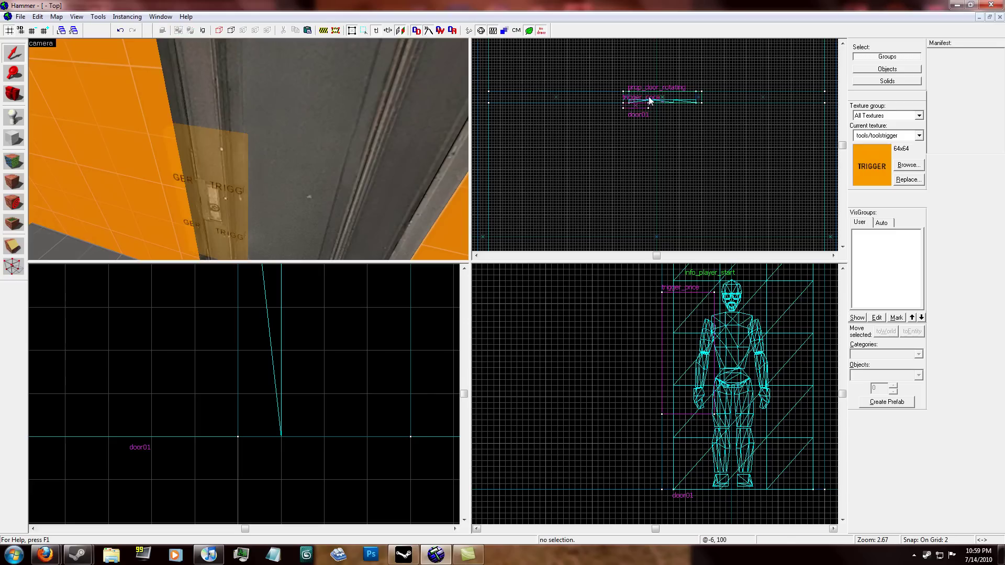
{"action": "scroll", "coordinate": [649, 97], "scroll_direction": "up", "scroll_amount": 2}
{"action": "left_click", "coordinate": [188, 179]}
{"action": "left_click", "coordinate": [718, 165]}
{"action": "scroll", "coordinate": [665, 77], "scroll_direction": "down", "scroll_amount": 9}
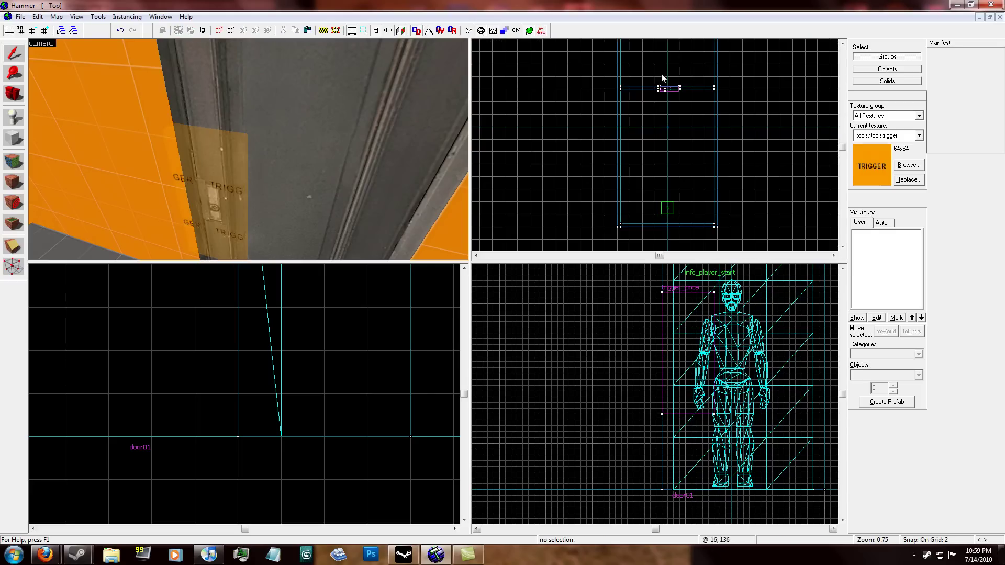
{"action": "scroll", "coordinate": [636, 200], "scroll_direction": "up", "scroll_amount": 6}
{"action": "scroll", "coordinate": [665, 67], "scroll_direction": "down", "scroll_amount": 2}
{"action": "scroll", "coordinate": [680, 141], "scroll_direction": "up", "scroll_amount": 5}
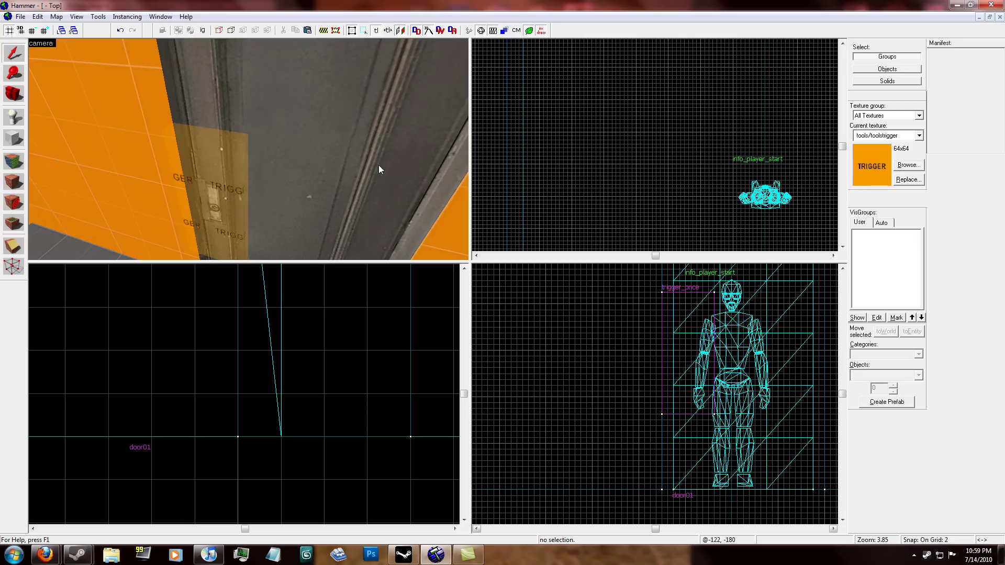
{"action": "key", "text": "shift+b"}
{"action": "scroll", "coordinate": [642, 109], "scroll_direction": "down", "scroll_amount": 2}
{"action": "scroll", "coordinate": [633, 108], "scroll_direction": "up", "scroll_amount": 4}
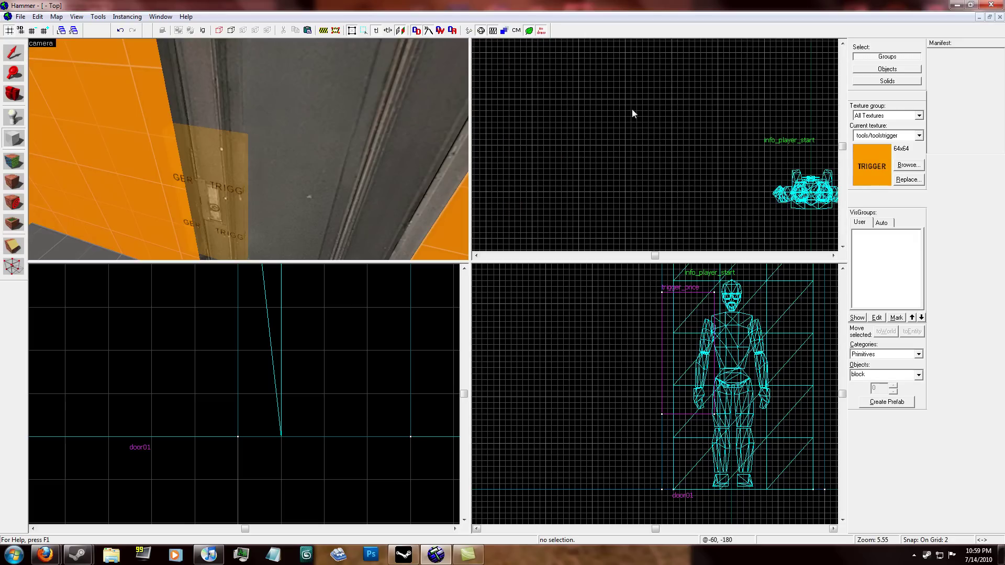
{"action": "scroll", "coordinate": [624, 100], "scroll_direction": "up", "scroll_amount": 3}
{"action": "left_click_drag", "start_coordinate": [626, 99], "coordinate": [657, 127]}
{"action": "key", "text": "z"}
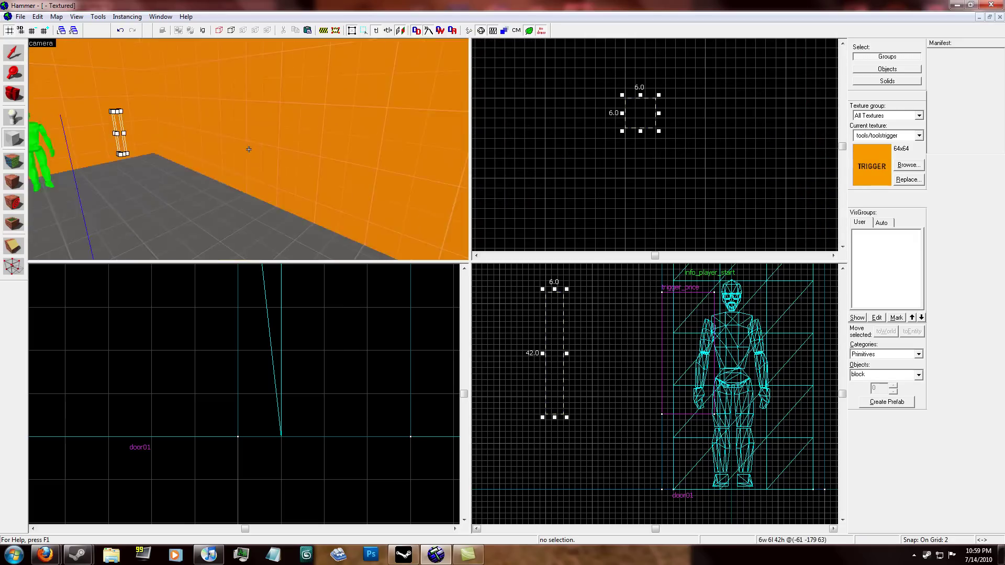
Lower the top of the block outline so it is 2 units high, and create the block.
{"action": "scroll", "coordinate": [572, 391], "scroll_direction": "down", "scroll_amount": 2}
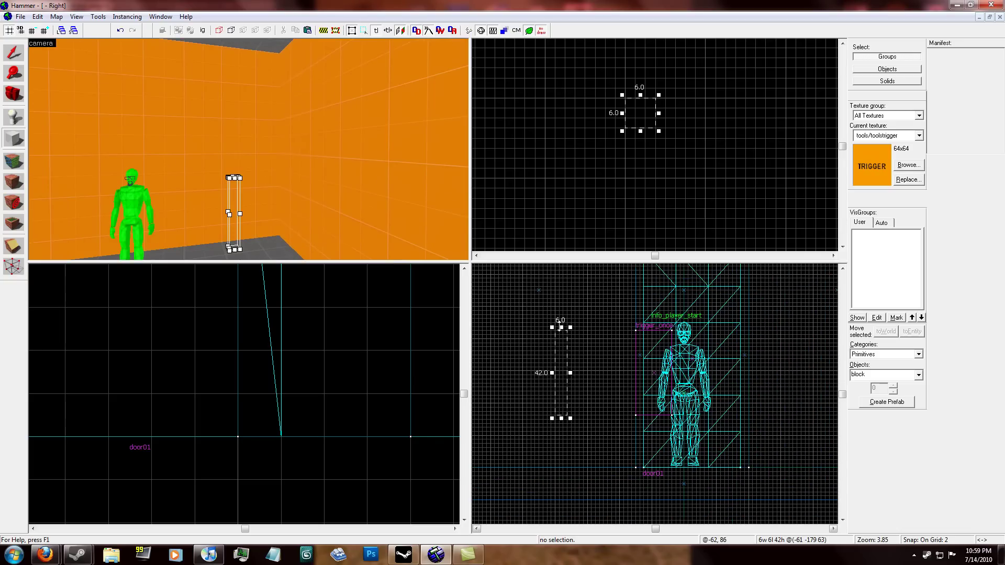
{"action": "left_click_drag", "start_coordinate": [562, 327], "coordinate": [561, 414]}
{"action": "scroll", "coordinate": [563, 409], "scroll_direction": "up", "scroll_amount": 3}
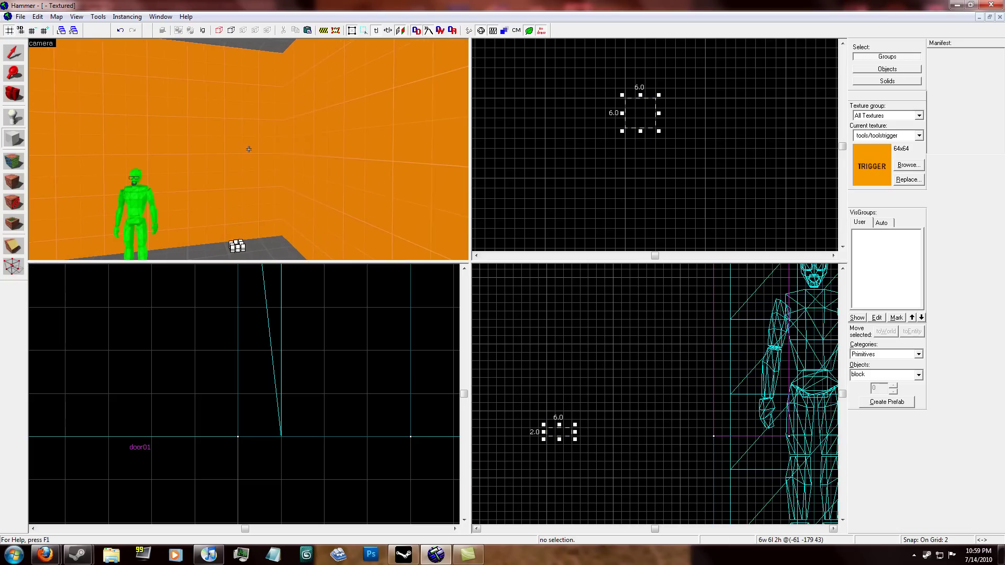
{"action": "key", "text": "w"}
{"action": "key", "text": "z"}
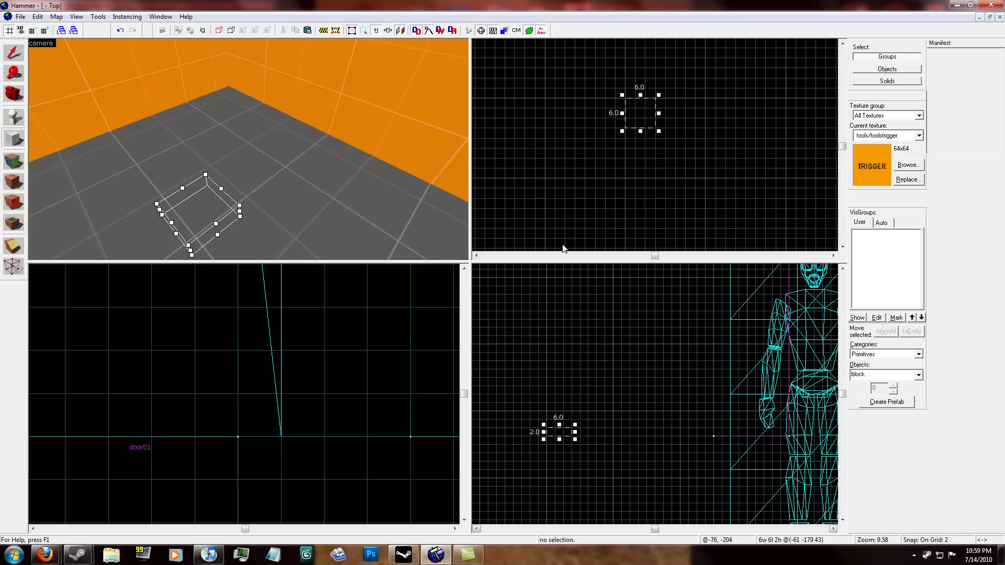
{"action": "key", "text": "shift+a"}
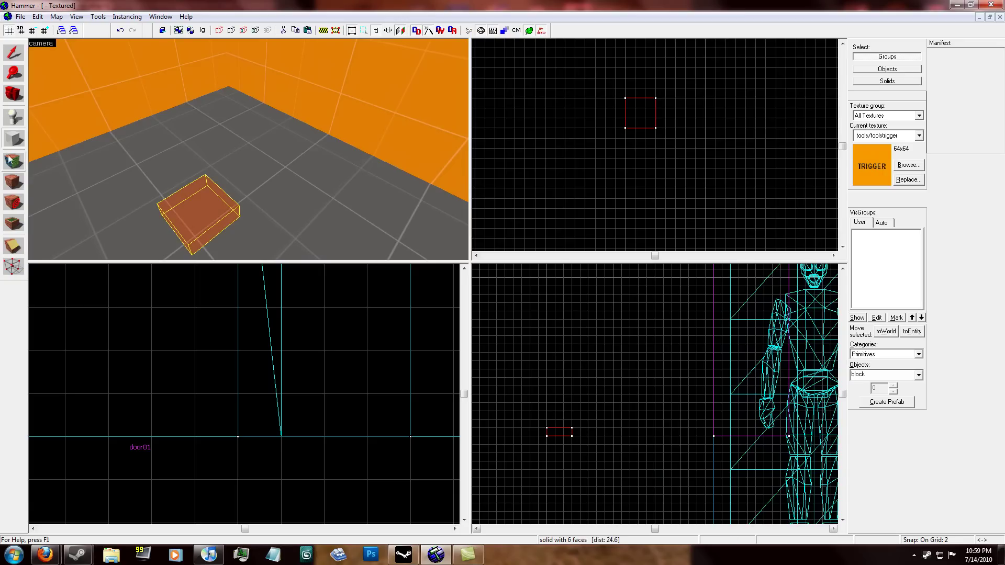
Find the metal/metal_plate01 texture by filtering for "metal_pl" and apply it to all faces of the small block.
{"action": "left_click", "coordinate": [473, 313]}
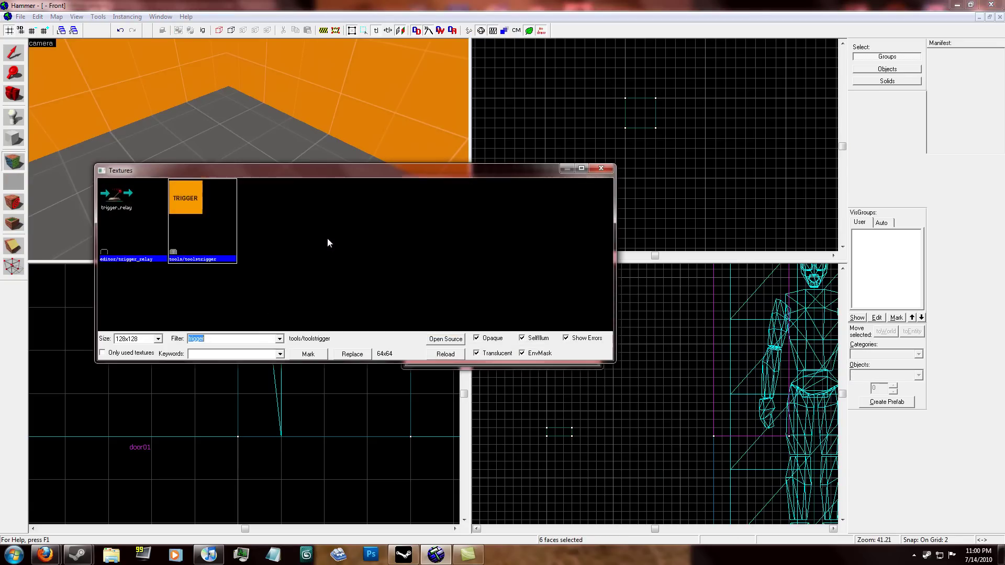
{"action": "type", "text": "n"}
{"action": "type", "text": "etalpl"}
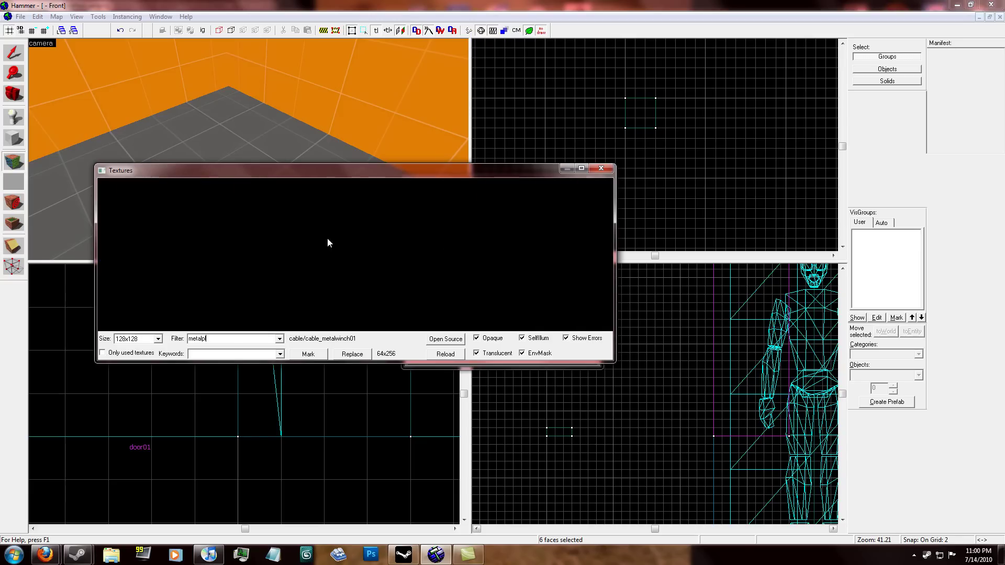
{"action": "type", "text": "_"}
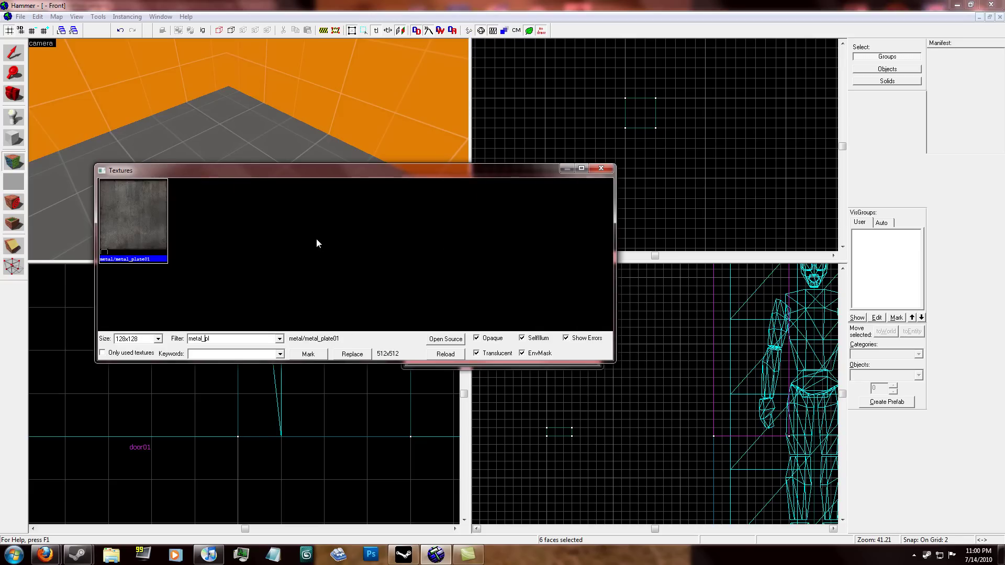
{"action": "double_click", "coordinate": [117, 209]}
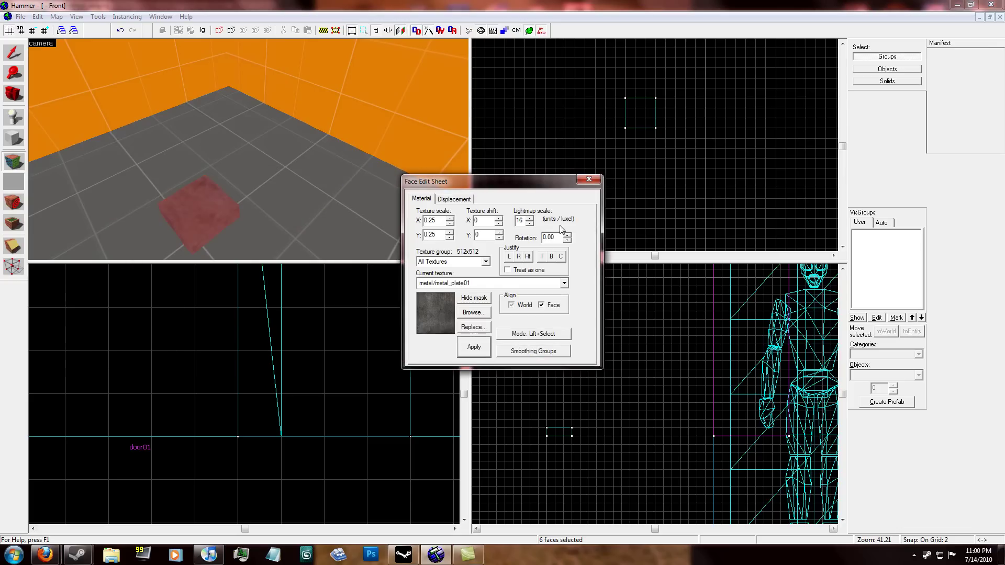
{"action": "left_click", "coordinate": [589, 181]}
Clip about 2 units diagonally off all four corners of the metal block in the top view to form an octagon.
{"action": "left_click", "coordinate": [189, 202]}
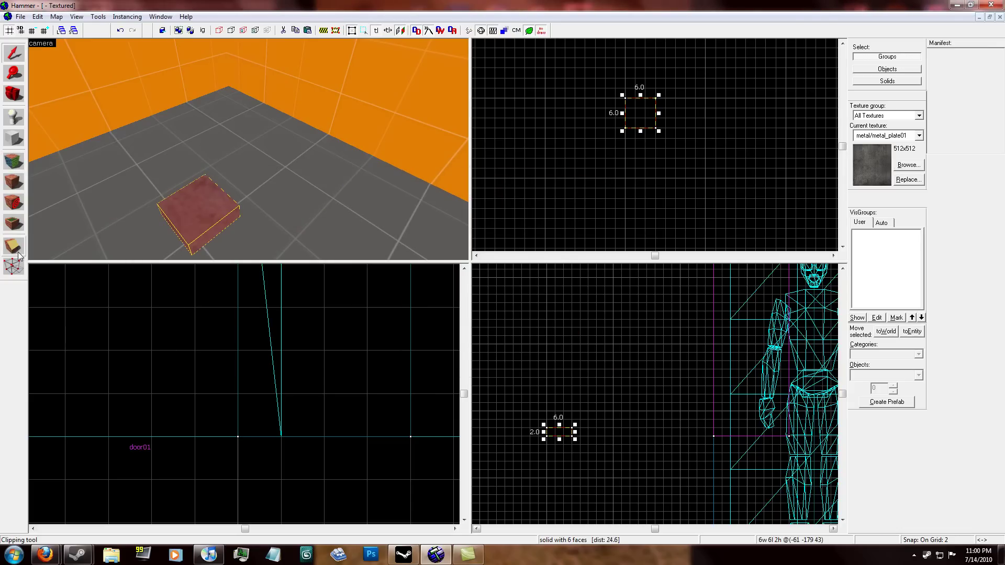
{"action": "scroll", "coordinate": [674, 98], "scroll_direction": "up", "scroll_amount": 4}
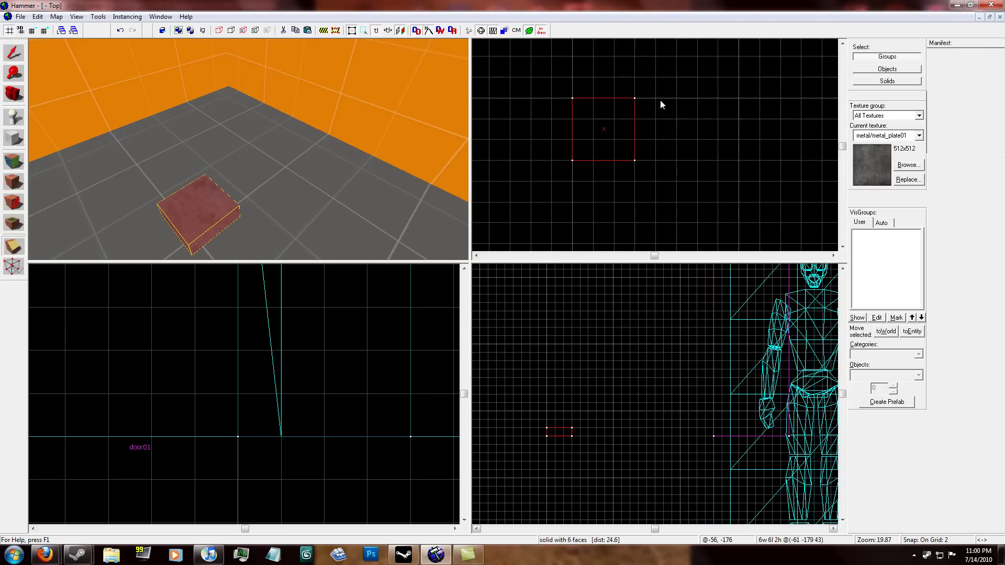
{"action": "left_click_drag", "start_coordinate": [619, 155], "coordinate": [638, 134]}
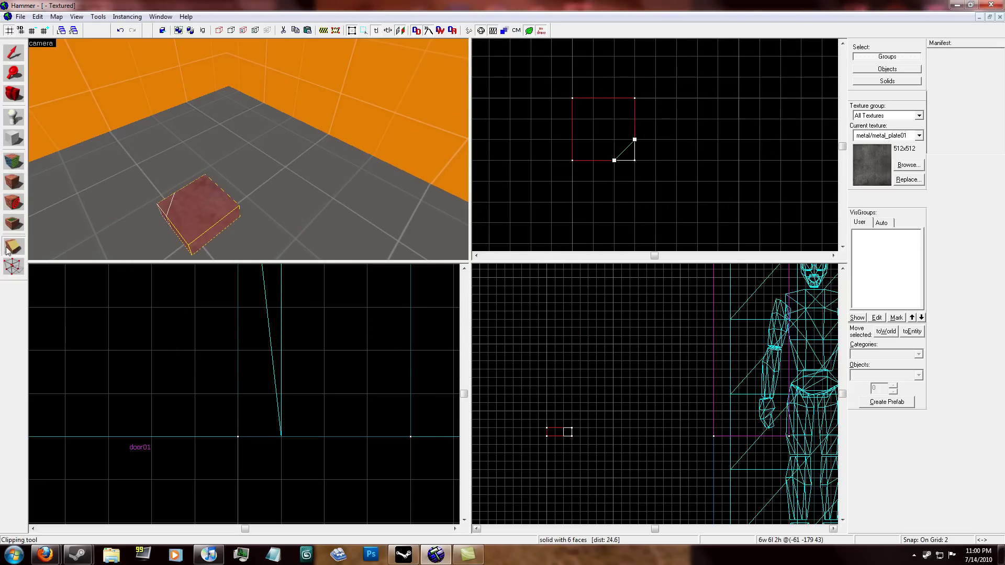
{"action": "key", "text": "Return"}
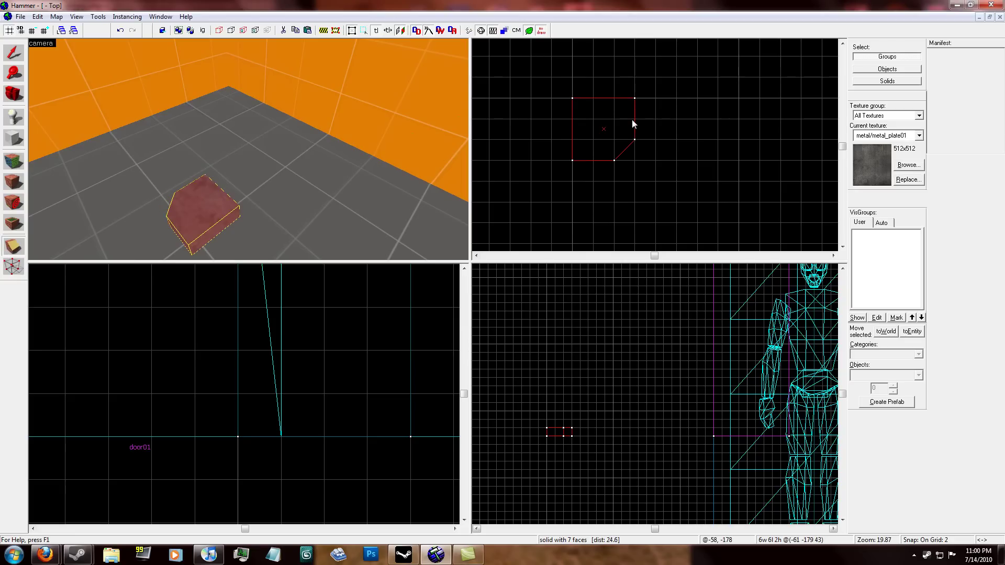
{"action": "mouse_move", "coordinate": [634, 120]}
{"action": "left_mouse_down"}
{"action": "mouse_move", "coordinate": [616, 101]}
{"action": "mouse_move", "coordinate": [568, 121]}
{"action": "left_mouse_up"}
{"action": "key", "text": "Return"}
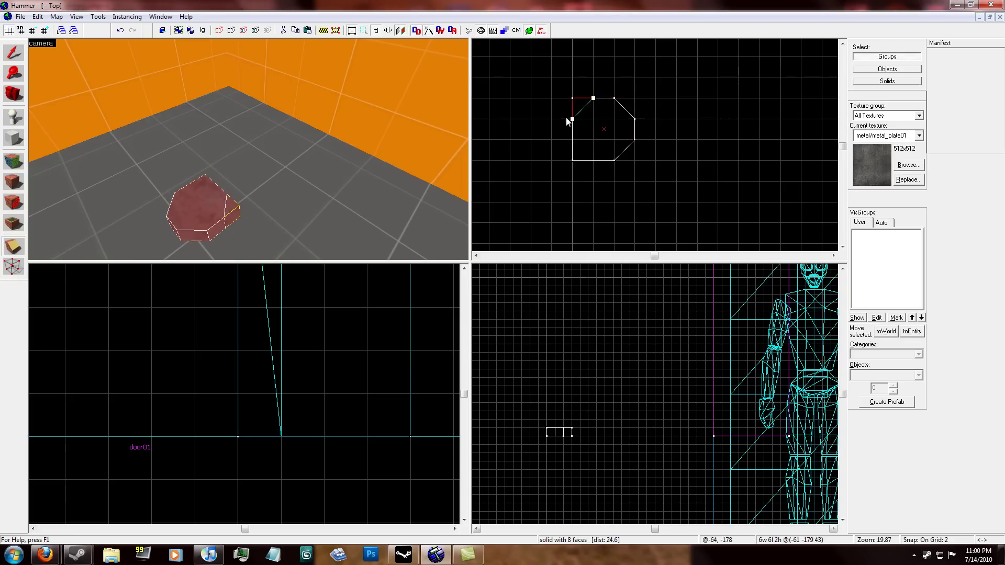
{"action": "key", "text": "Return"}
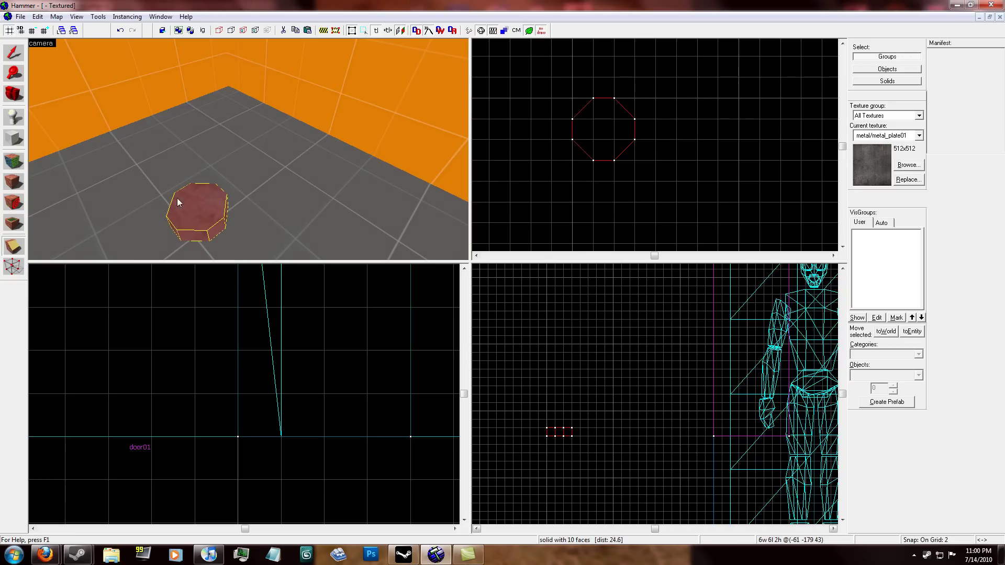
Create a key shaft block 2 units wide and 8 units long, extending from the octagon's lower edge in the top view.
{"action": "left_click", "coordinate": [13, 53]}
{"action": "key", "text": "z"}
{"action": "key", "text": "s"}
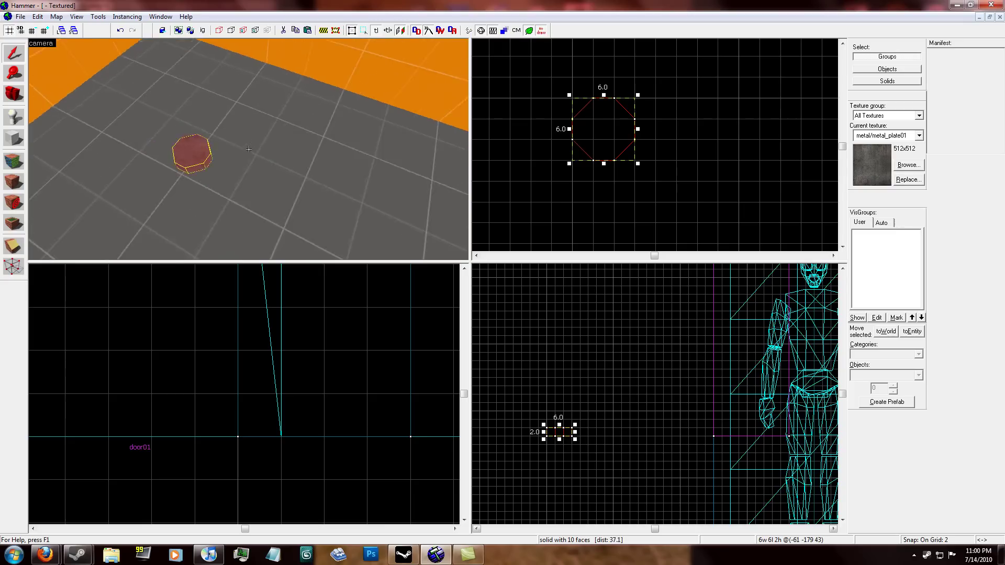
{"action": "key", "text": "z"}
{"action": "key", "text": "shift+b"}
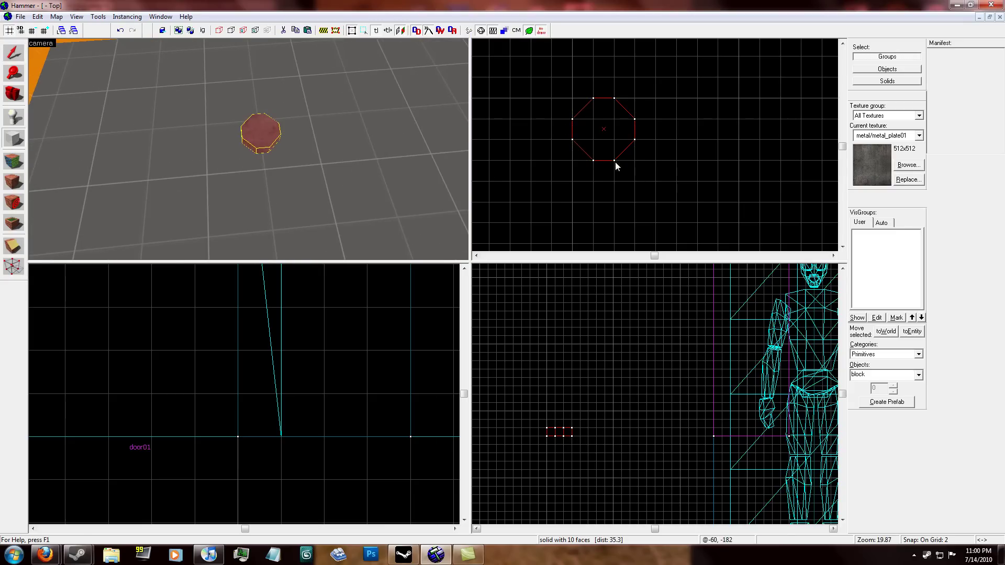
{"action": "left_click_drag", "start_coordinate": [594, 160], "coordinate": [615, 246]}
{"action": "scroll", "coordinate": [191, 137], "scroll_direction": "up", "scroll_amount": 5}
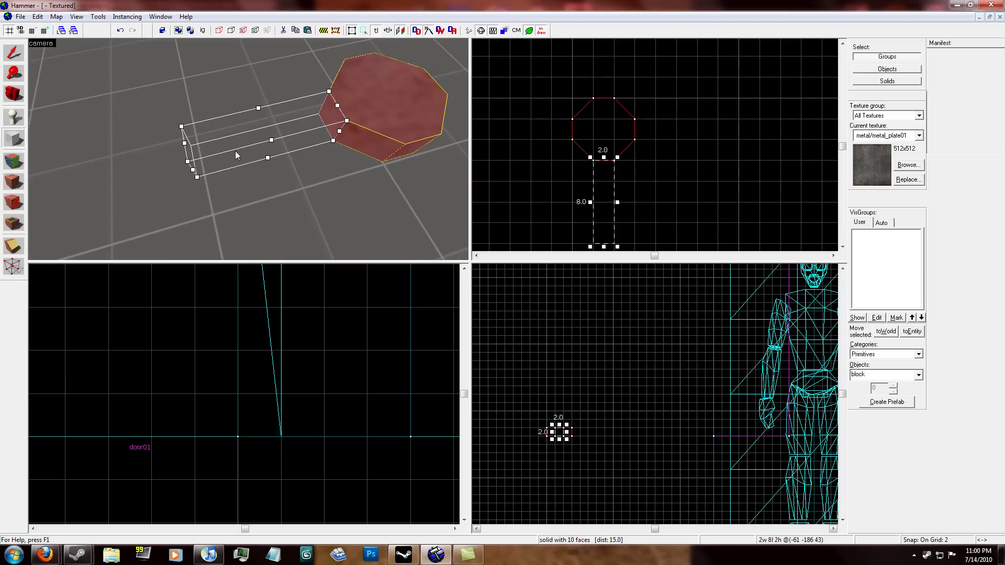
{"action": "key", "text": "Return"}
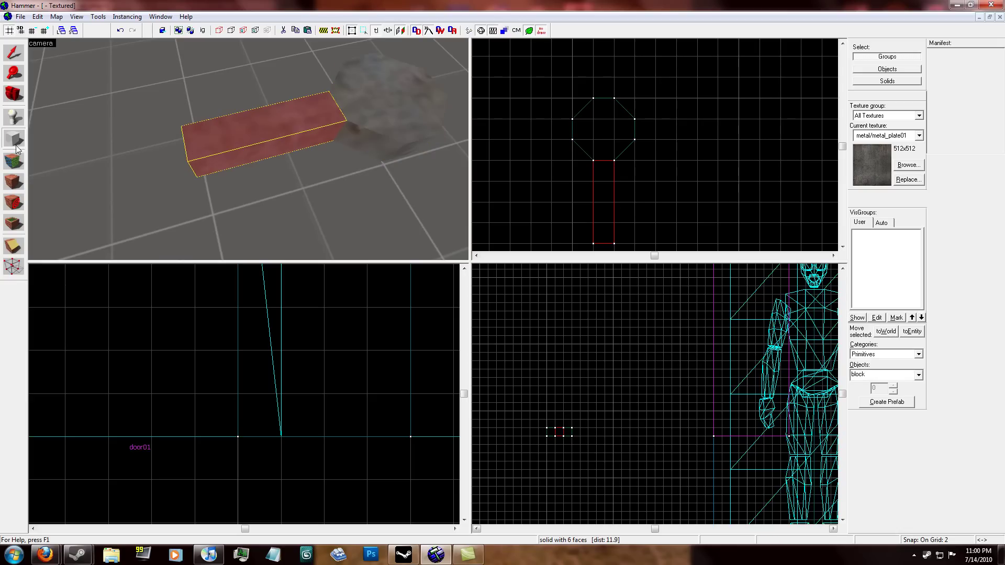
Create two 2 by 2 unit key teeth along one side of the shaft, one at its end and one 2 units nearer the octagon.
{"action": "left_click", "coordinate": [15, 161]}
{"action": "left_click", "coordinate": [591, 182]}
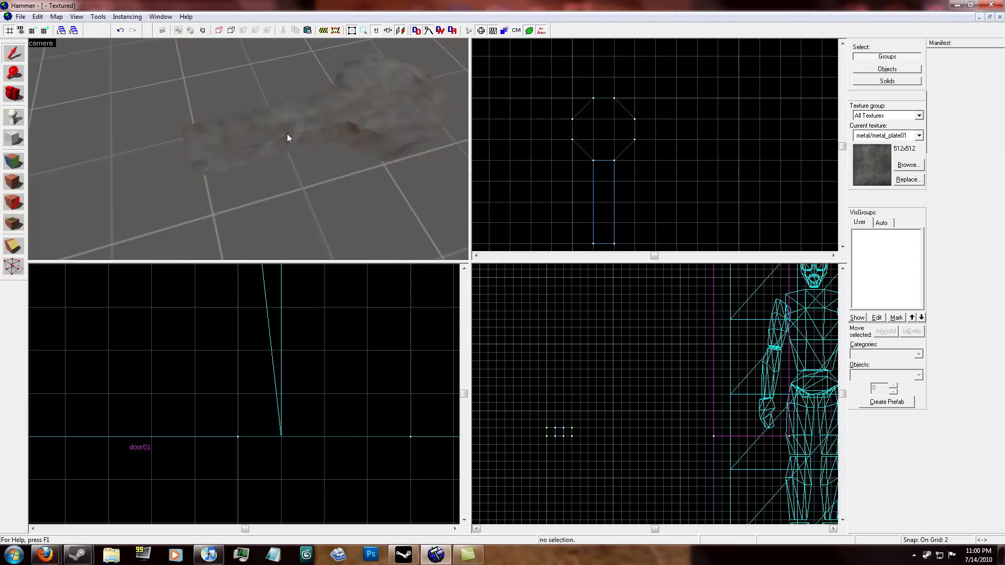
{"action": "left_click", "coordinate": [287, 134]}
{"action": "left_click", "coordinate": [10, 140]}
{"action": "left_click_drag", "start_coordinate": [615, 242], "coordinate": [637, 227]}
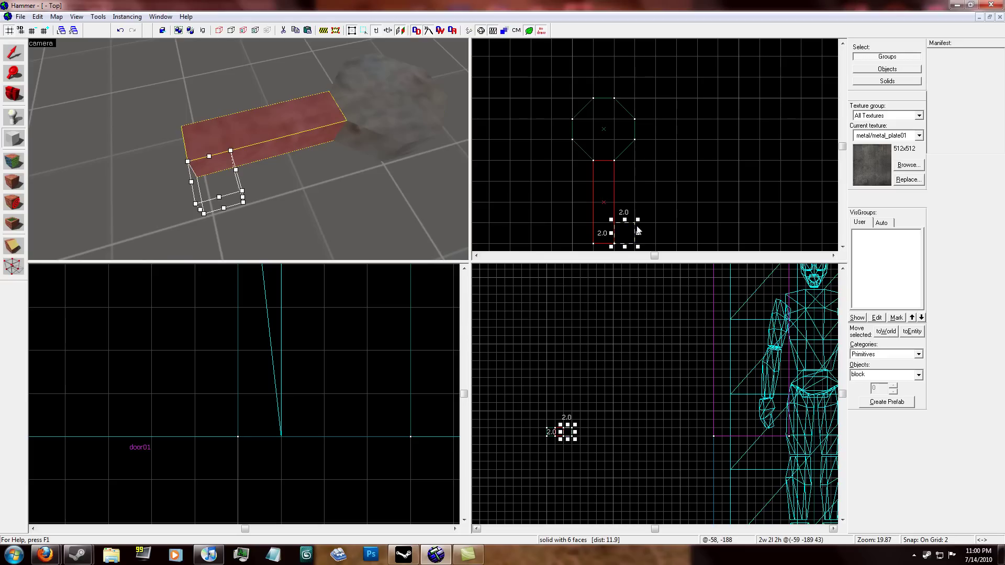
{"action": "key", "text": "Return"}
{"action": "left_click_drag", "start_coordinate": [615, 182], "coordinate": [633, 199]}
{"action": "key", "text": "Return"}
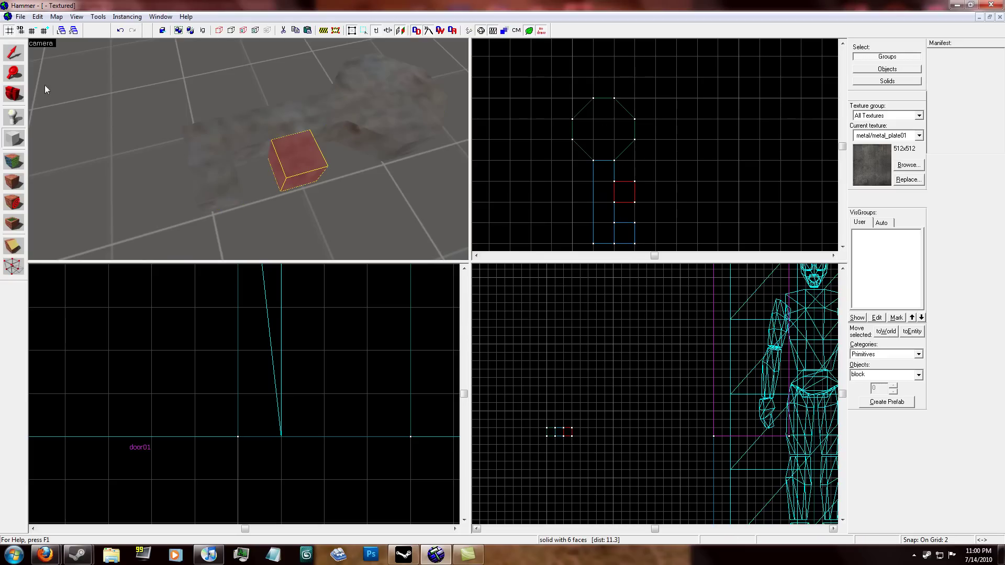
Select all four key brushes together: both teeth, the shaft and the octagonal head.
{"action": "left_click", "coordinate": [7, 56]}
{"action": "left_click", "coordinate": [222, 166], "text": "ctrl"}
{"action": "left_click", "coordinate": [250, 128], "text": "ctrl"}
{"action": "left_click", "coordinate": [362, 98], "text": "ctrl"}
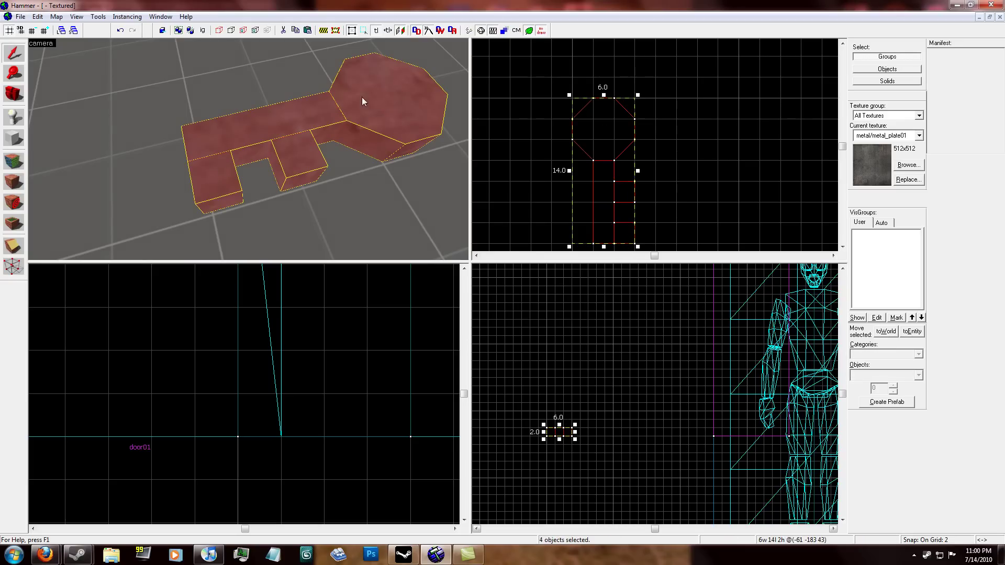
Tie the selected key brushes to a func_physbox entity and name it key01.
{"action": "key", "text": "ctrl+t"}
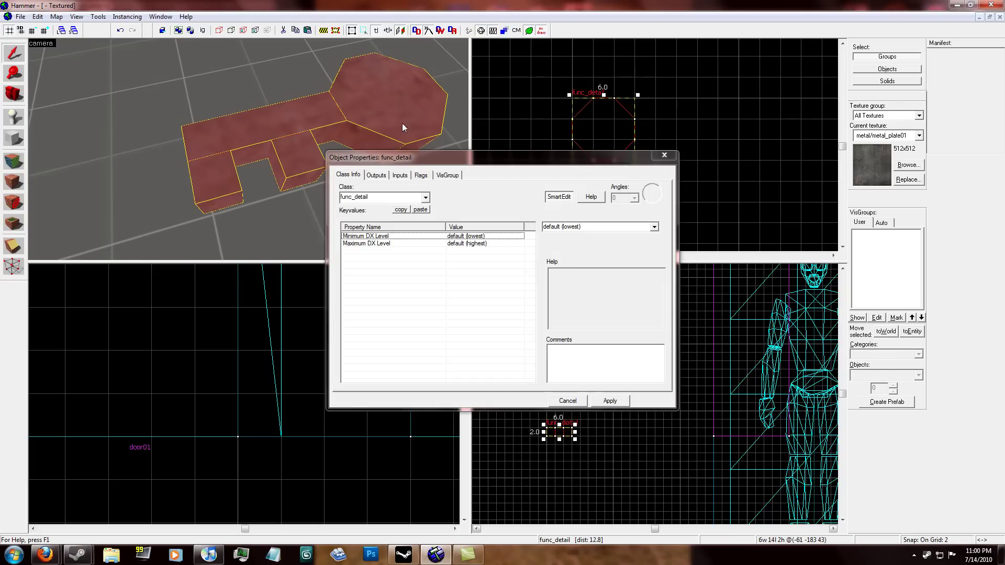
{"action": "left_click", "coordinate": [425, 198]}
{"action": "scroll", "coordinate": [409, 216], "scroll_direction": "down", "scroll_amount": 5}
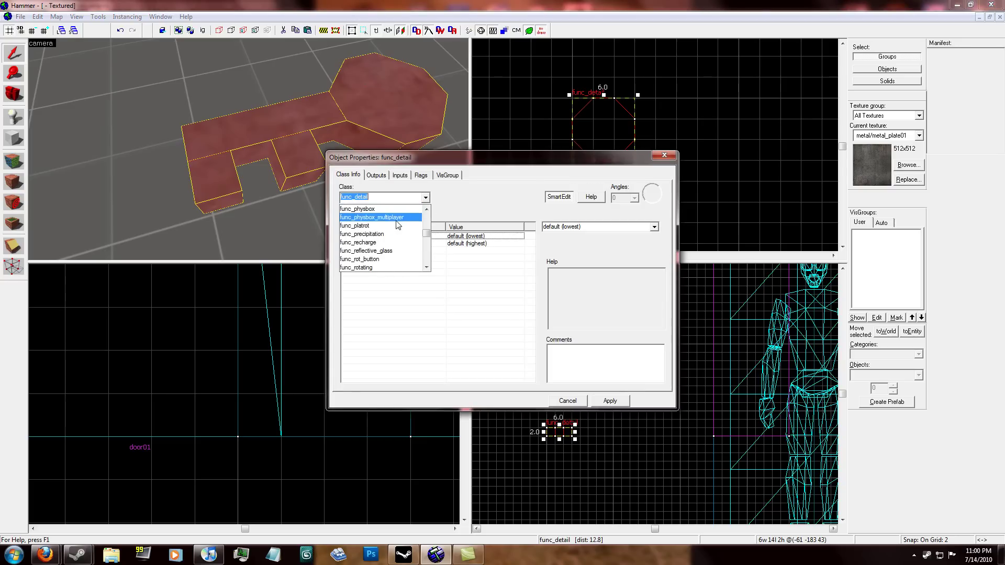
{"action": "left_click", "coordinate": [394, 210]}
{"action": "left_click", "coordinate": [610, 400]}
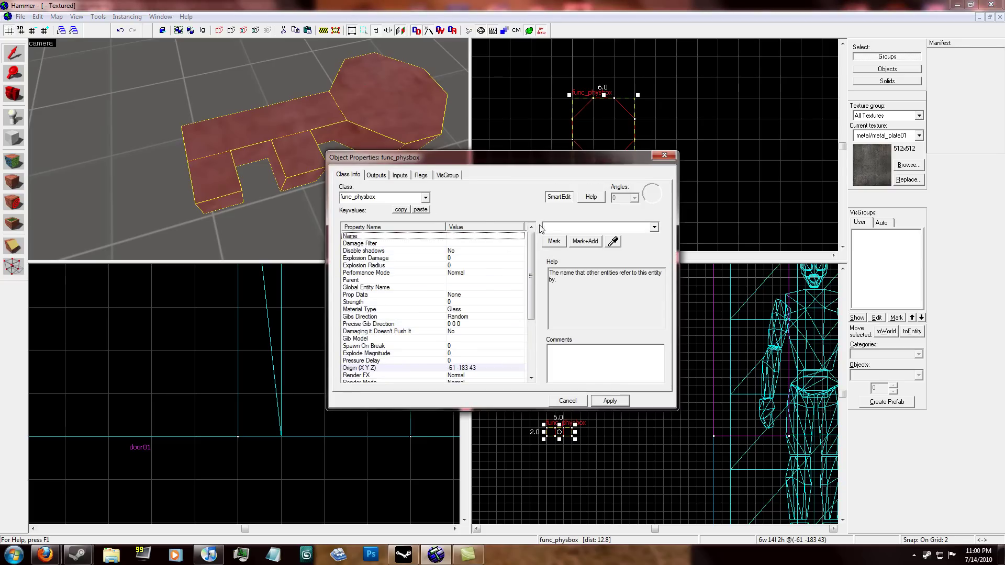
{"action": "type", "text": "key01"}
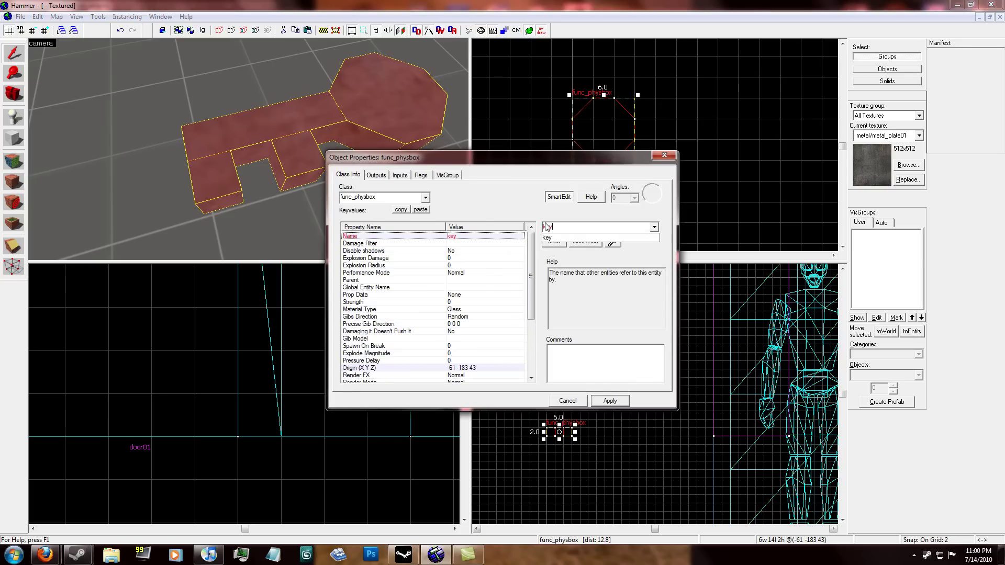
{"action": "left_click", "coordinate": [609, 401]}
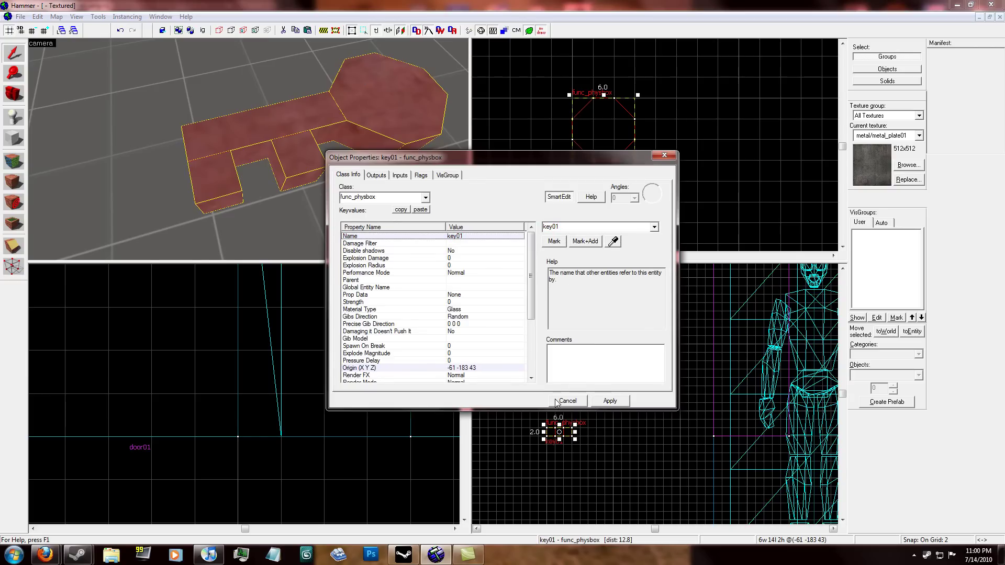
Set the key entity's Material Type to Metal.
{"action": "left_click", "coordinate": [456, 310]}
{"action": "left_click", "coordinate": [580, 229]}
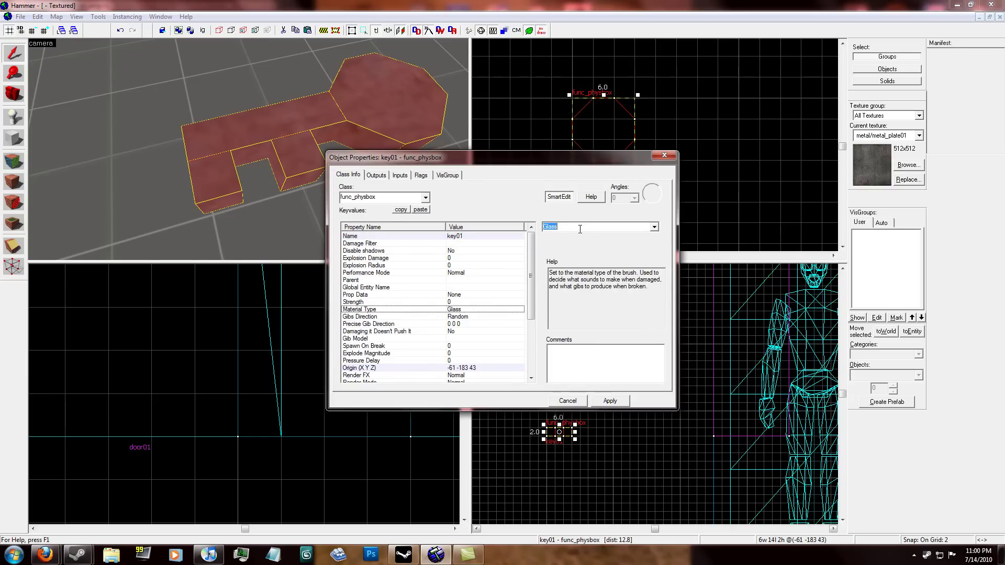
{"action": "type", "text": "met"}
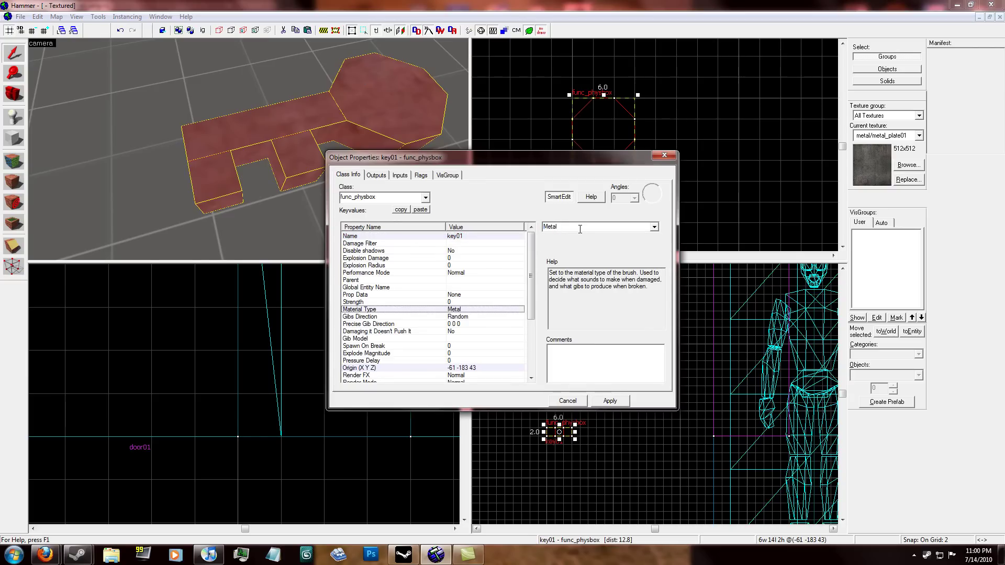
{"action": "left_click", "coordinate": [611, 402]}
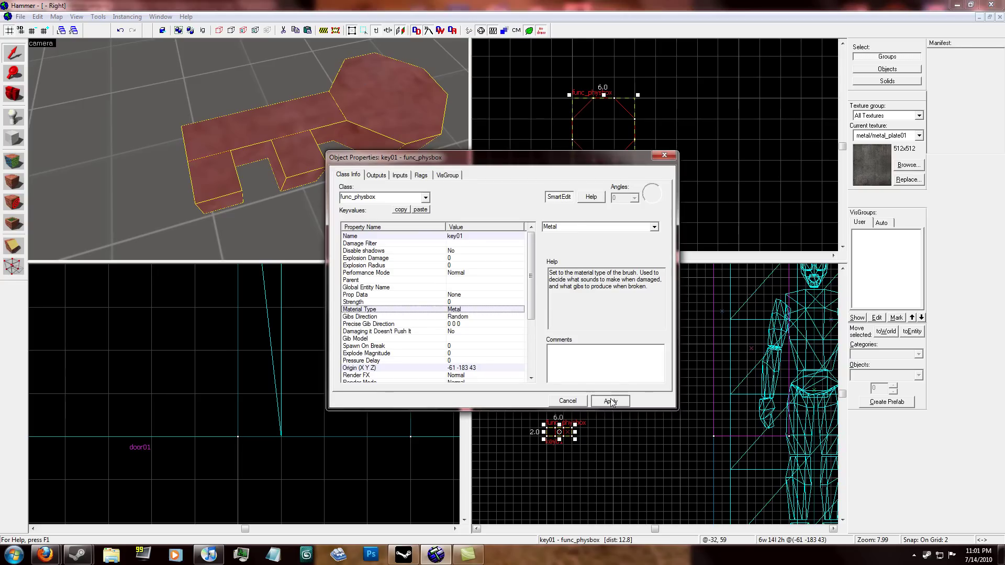
{"action": "left_click", "coordinate": [567, 401]}
Lower the key about 24 units and shift it about 2 units along X in the side view, then deselect it.
{"action": "scroll", "coordinate": [579, 404], "scroll_direction": "down", "scroll_amount": 2}
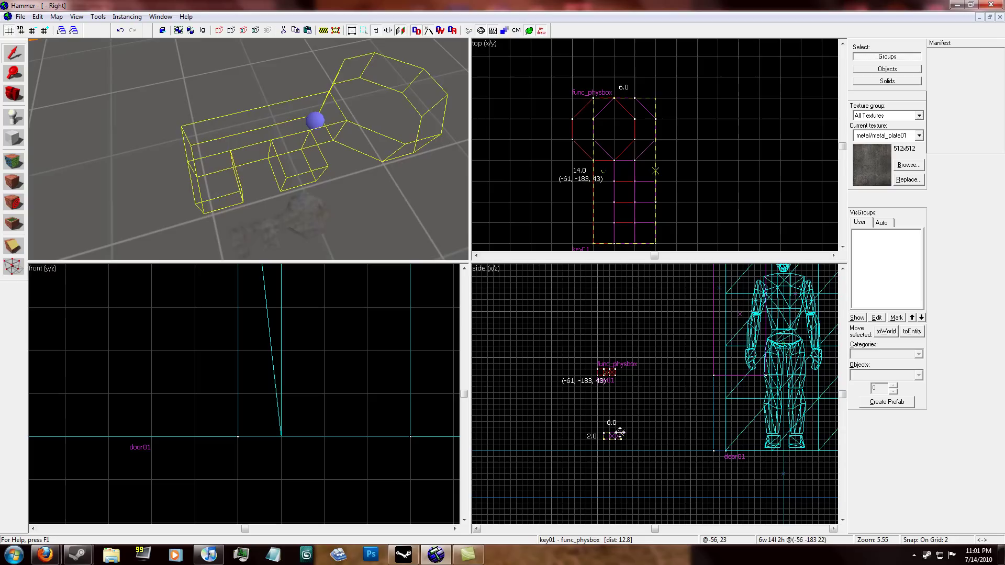
{"action": "left_click_drag", "start_coordinate": [620, 433], "coordinate": [626, 445]}
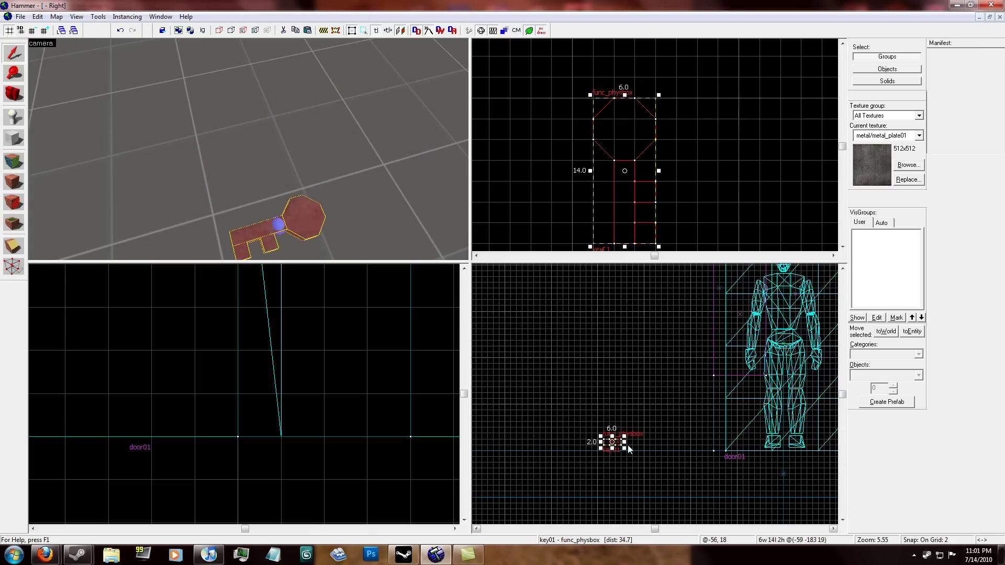
{"action": "key", "text": "Escape"}
Change the flags of the trigger_once brush at the door handle, disabling Clients and enabling Physics Objects.
{"action": "key", "text": "z"}
{"action": "key", "text": "s"}
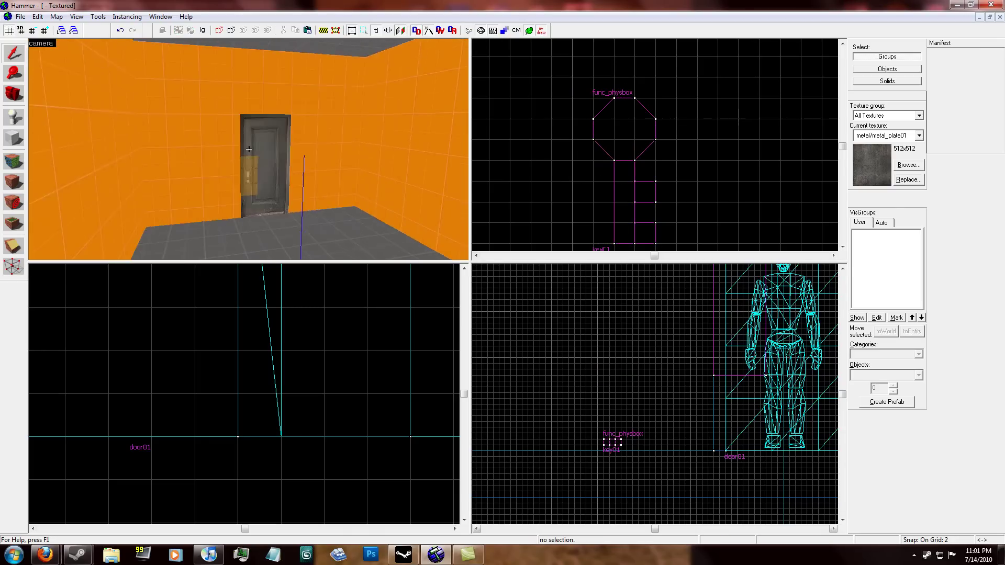
{"action": "key", "text": "w"}
{"action": "key", "text": "d"}
{"action": "key", "text": "z"}
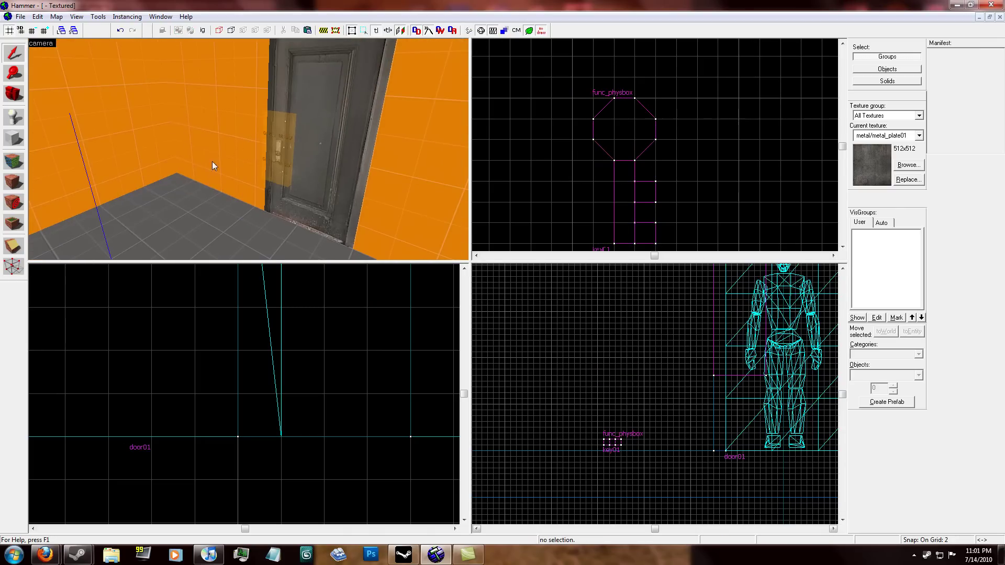
{"action": "double_click", "coordinate": [282, 145]}
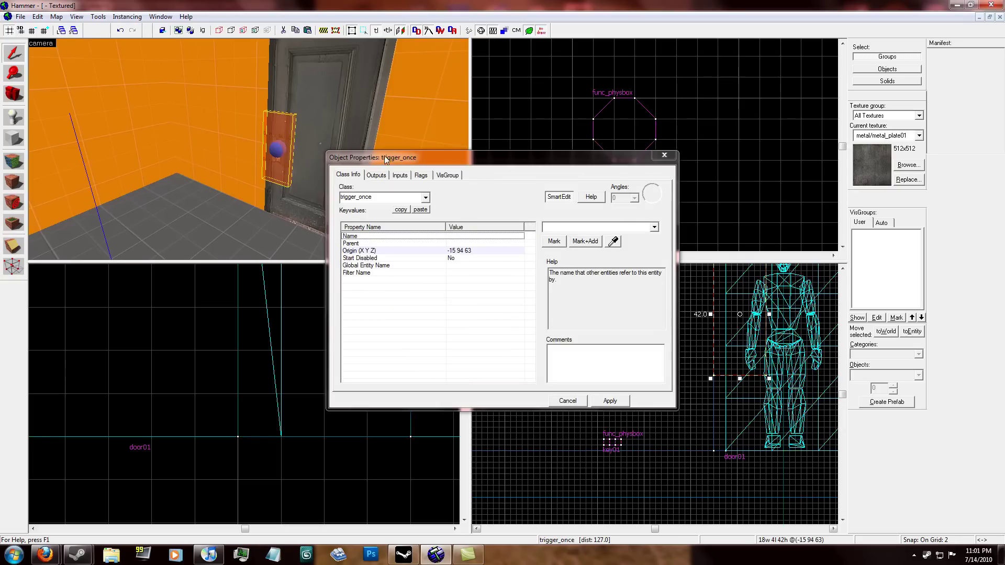
{"action": "left_click", "coordinate": [419, 176]}
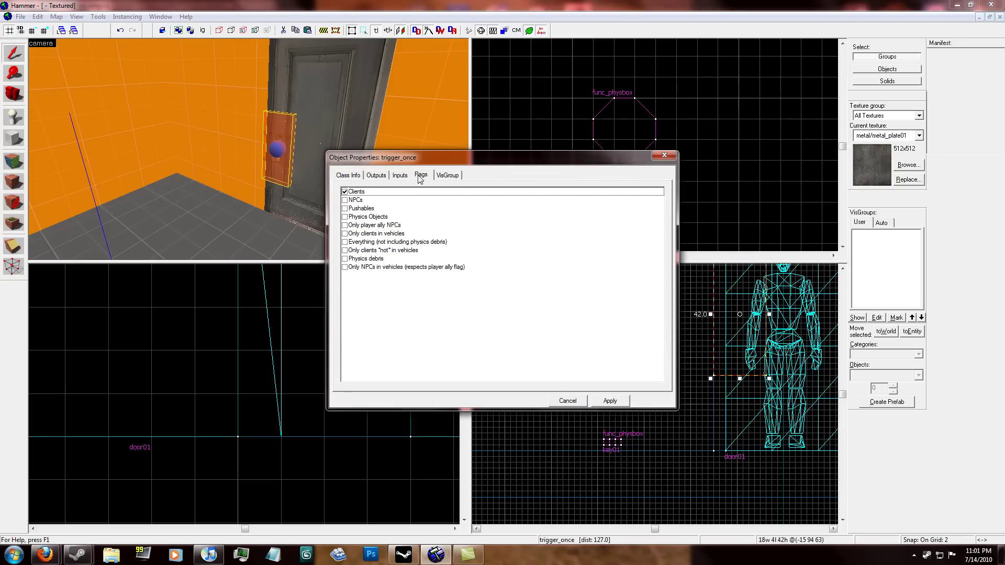
{"action": "left_click", "coordinate": [346, 193]}
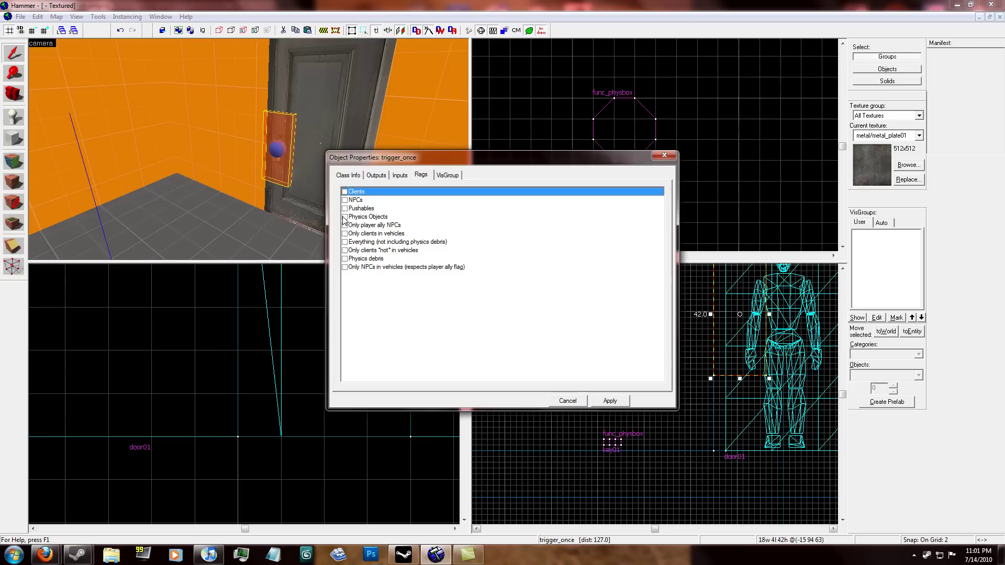
{"action": "left_click", "coordinate": [345, 217]}
{"action": "left_click", "coordinate": [611, 401]}
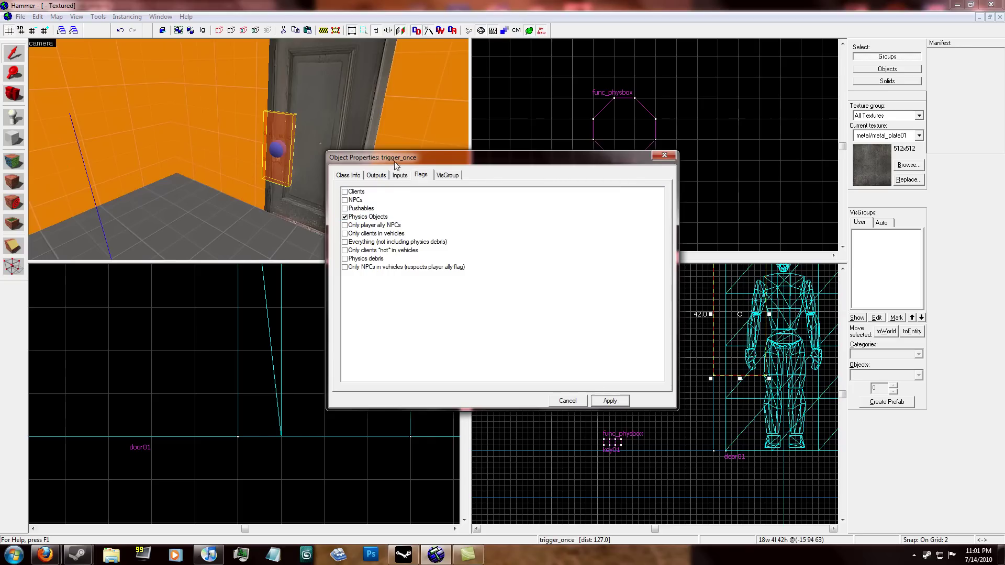
Add an OnTrigger output to the trigger that sends Unlock to door01 and fires once only.
{"action": "left_click", "coordinate": [360, 176]}
{"action": "left_click", "coordinate": [378, 176]}
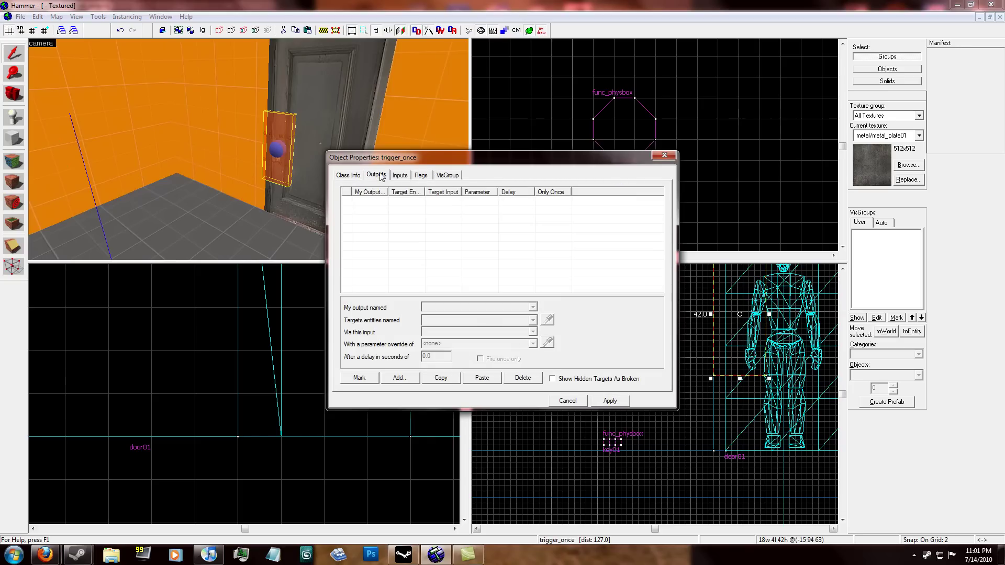
{"action": "left_click", "coordinate": [413, 379]}
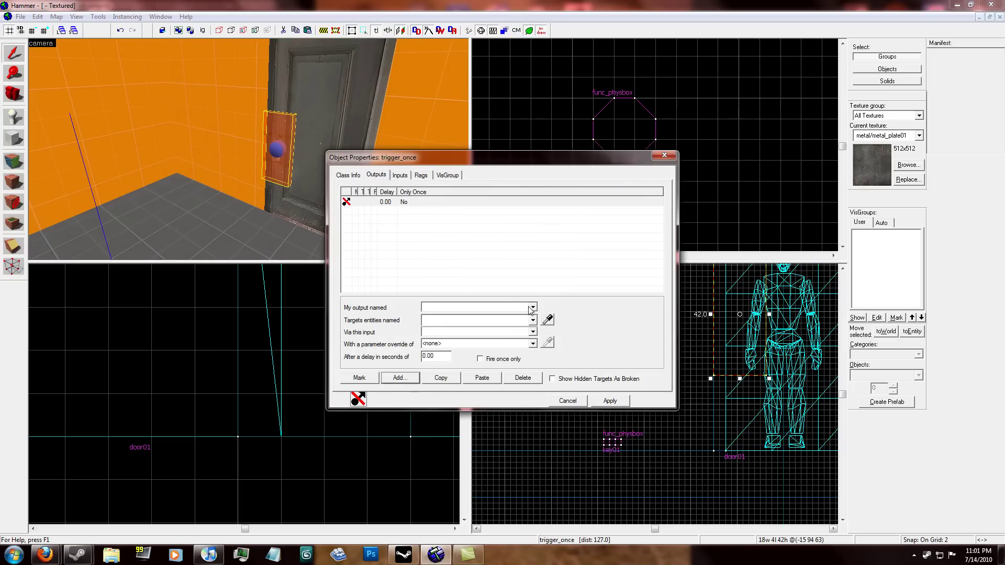
{"action": "left_click", "coordinate": [530, 310]}
{"action": "left_click", "coordinate": [503, 323]}
{"action": "left_click", "coordinate": [532, 320]}
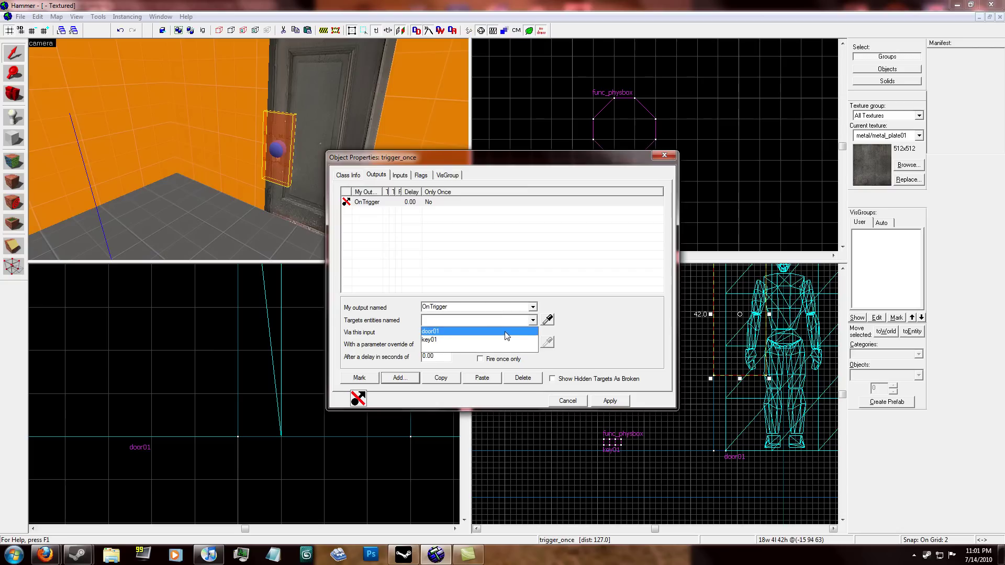
{"action": "left_click", "coordinate": [505, 333]}
{"action": "left_click", "coordinate": [532, 332]}
{"action": "scroll", "coordinate": [473, 367], "scroll_direction": "down", "scroll_amount": 10}
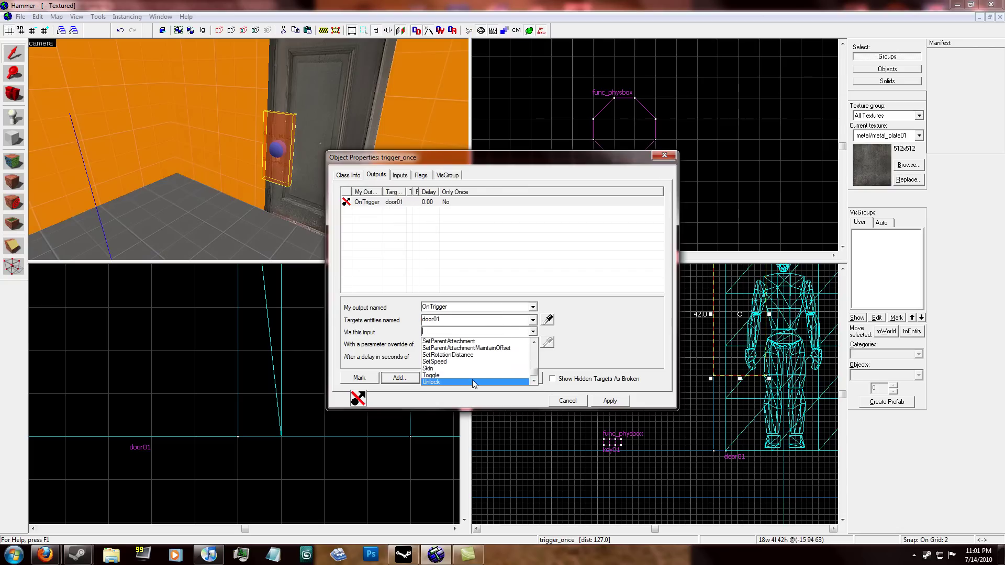
{"action": "left_click", "coordinate": [472, 382]}
{"action": "left_click", "coordinate": [481, 359]}
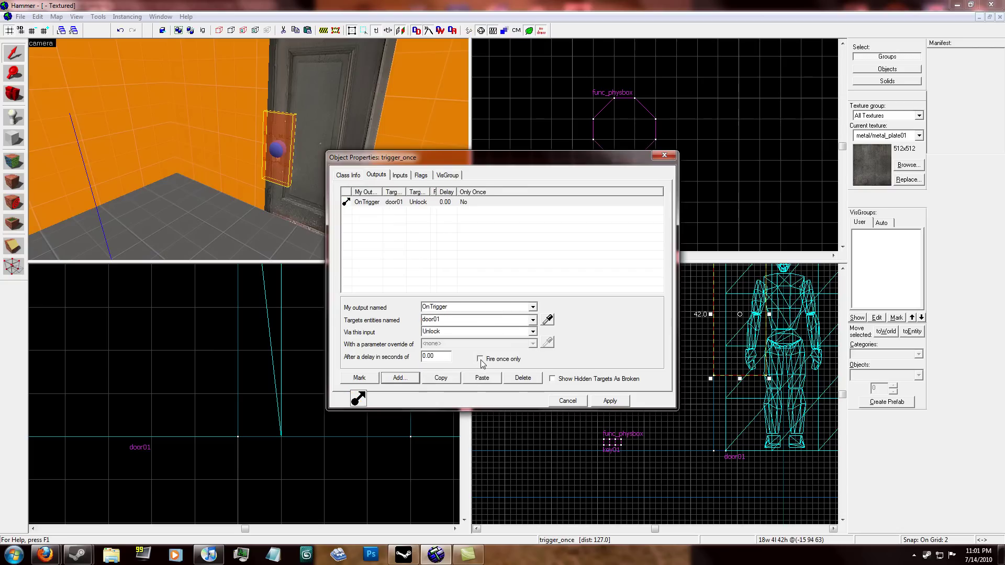
{"action": "left_click", "coordinate": [607, 401]}
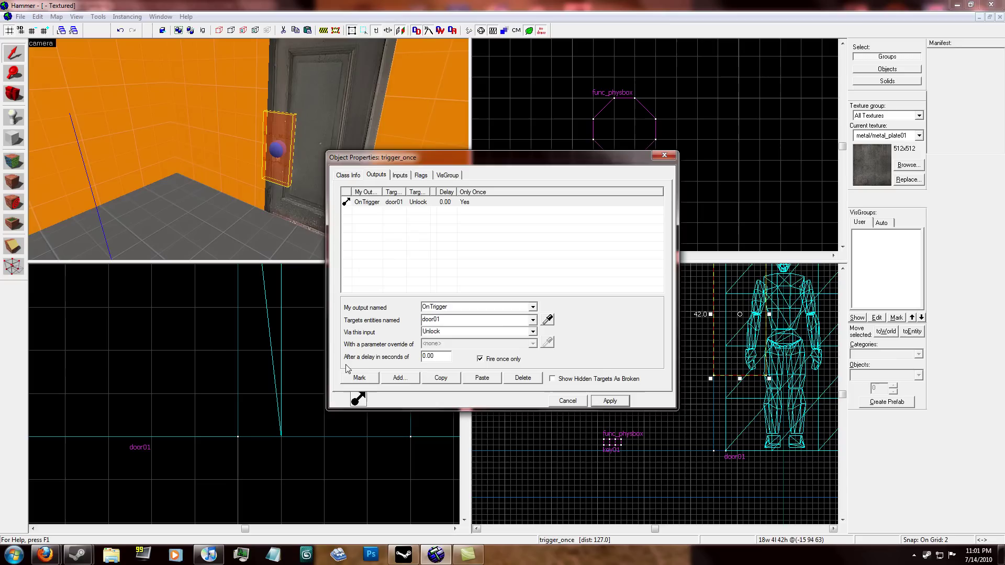
Add a second OnTrigger output that sends Kill to key01 and fires once only.
{"action": "left_click", "coordinate": [400, 378]}
{"action": "left_click", "coordinate": [532, 308]}
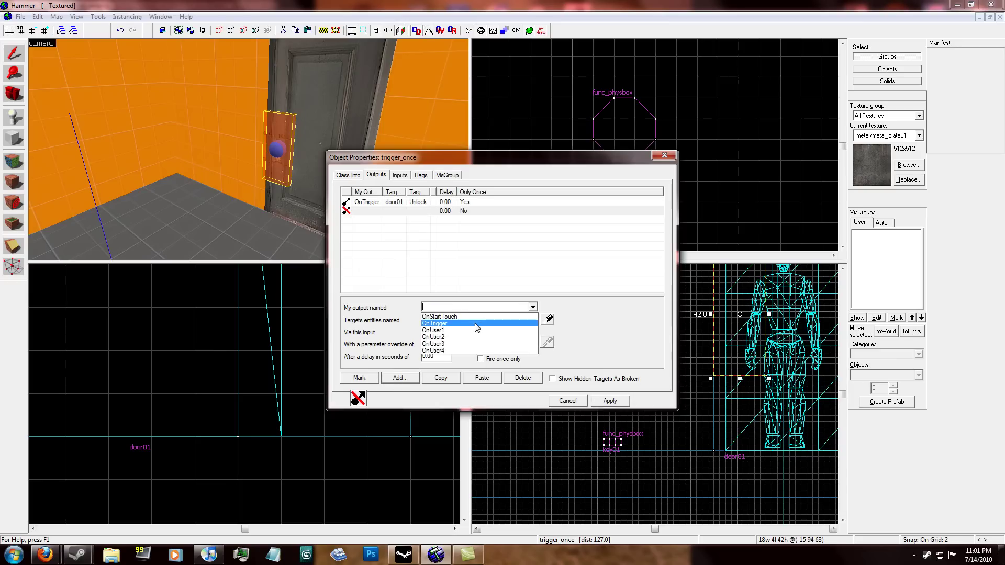
{"action": "left_click", "coordinate": [477, 328]}
{"action": "left_click", "coordinate": [533, 320]}
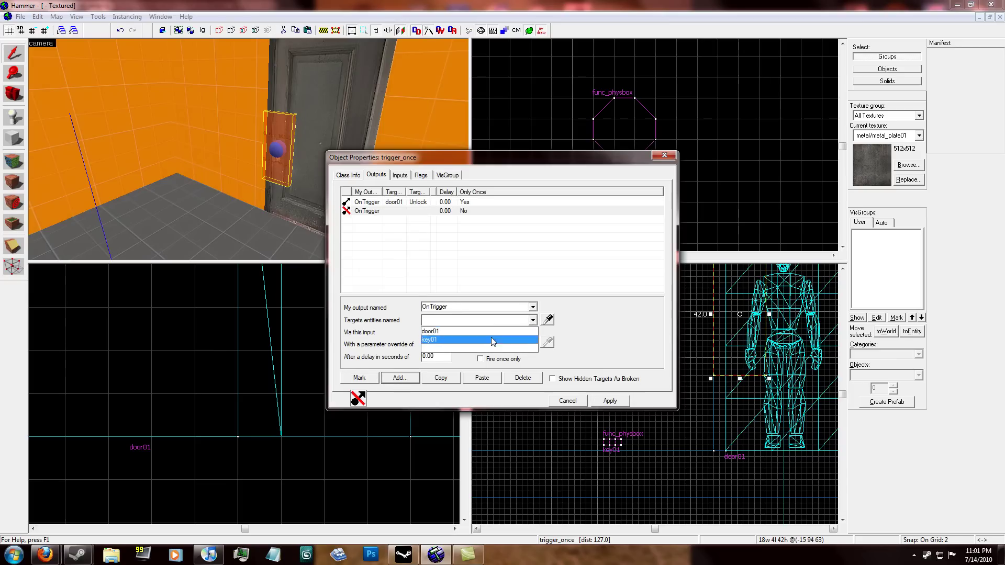
{"action": "left_click", "coordinate": [497, 340]}
{"action": "left_click", "coordinate": [532, 332]}
{"action": "scroll", "coordinate": [476, 364], "scroll_direction": "down", "scroll_amount": 4}
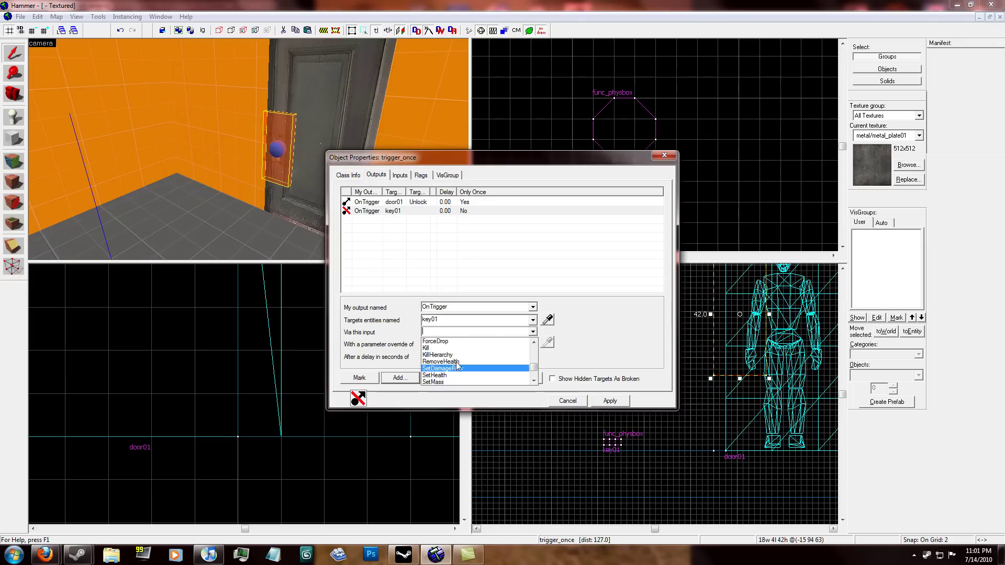
{"action": "left_click", "coordinate": [472, 355]}
{"action": "left_click", "coordinate": [480, 359]}
{"action": "left_click", "coordinate": [620, 400]}
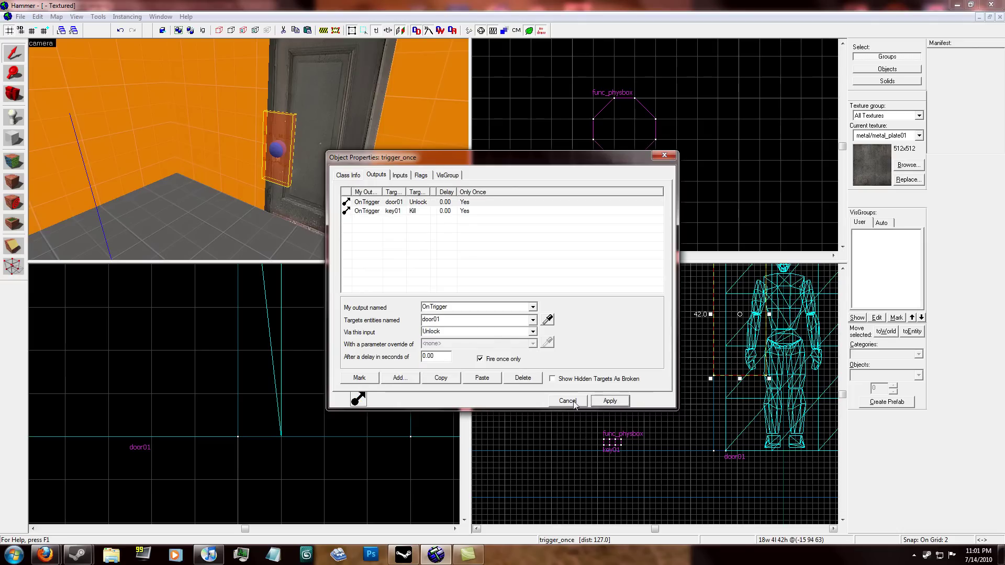
{"action": "left_click", "coordinate": [574, 403]}
Examine the trigger brush around the door handle in the top and 3D views.
{"action": "scroll", "coordinate": [724, 78], "scroll_direction": "down", "scroll_amount": 8}
{"action": "scroll", "coordinate": [659, 145], "scroll_direction": "down", "scroll_amount": 12}
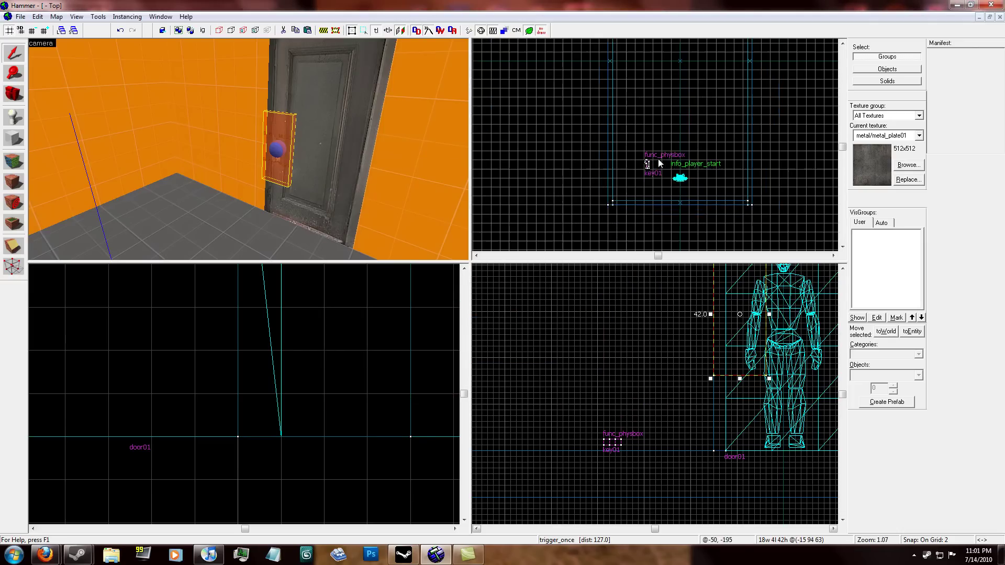
{"action": "scroll", "coordinate": [680, 81], "scroll_direction": "up", "scroll_amount": 13}
{"action": "left_click", "coordinate": [614, 114]}
{"action": "scroll", "coordinate": [615, 114], "scroll_direction": "up", "scroll_amount": 1}
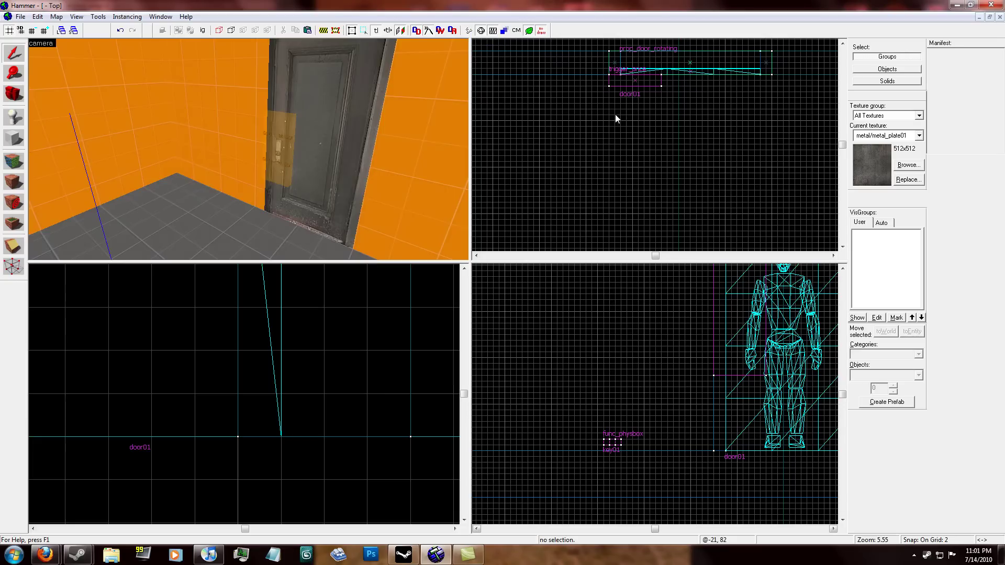
{"action": "key", "text": "z"}
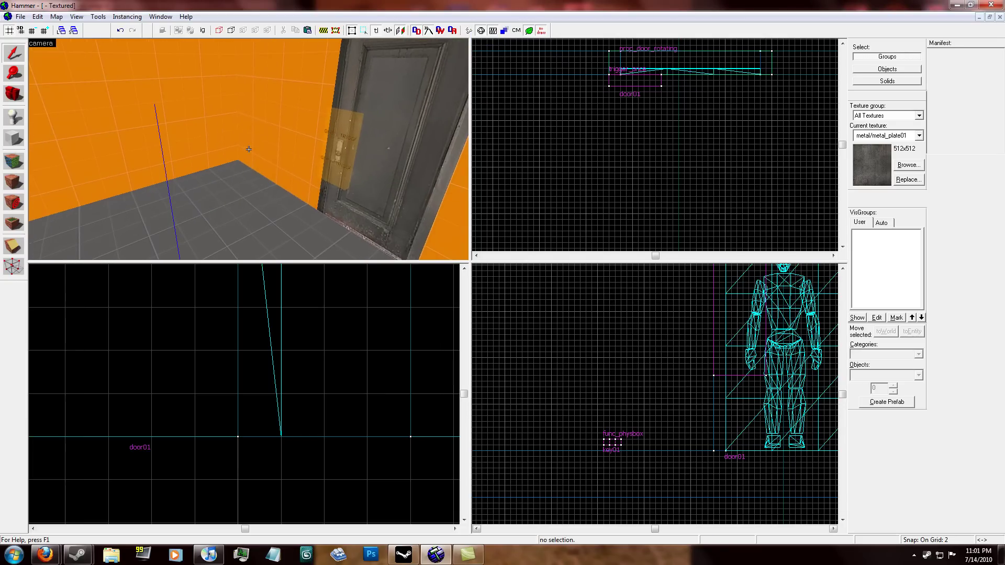
{"action": "key", "text": "z"}
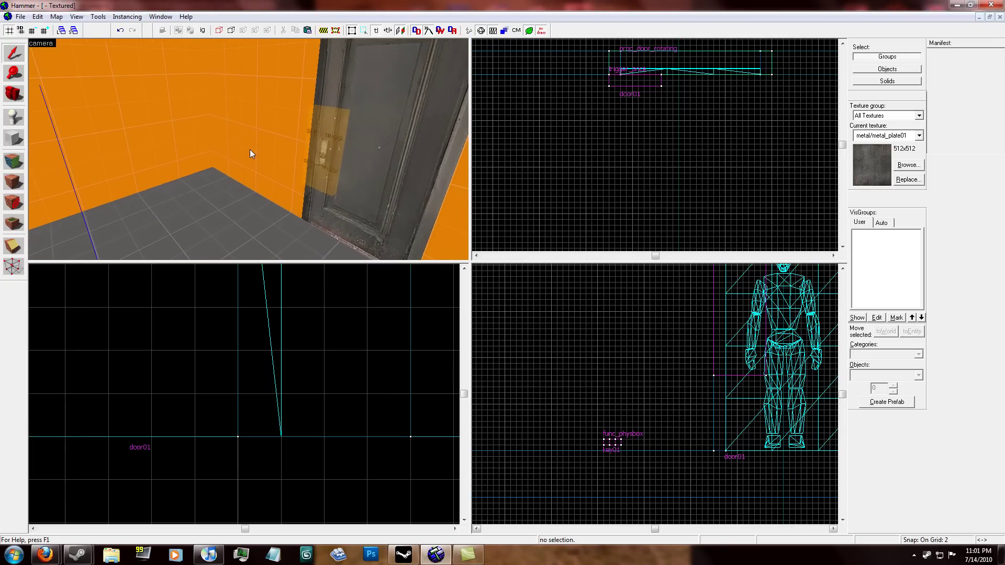
{"action": "key", "text": "z"}
{"action": "key", "text": "w"}
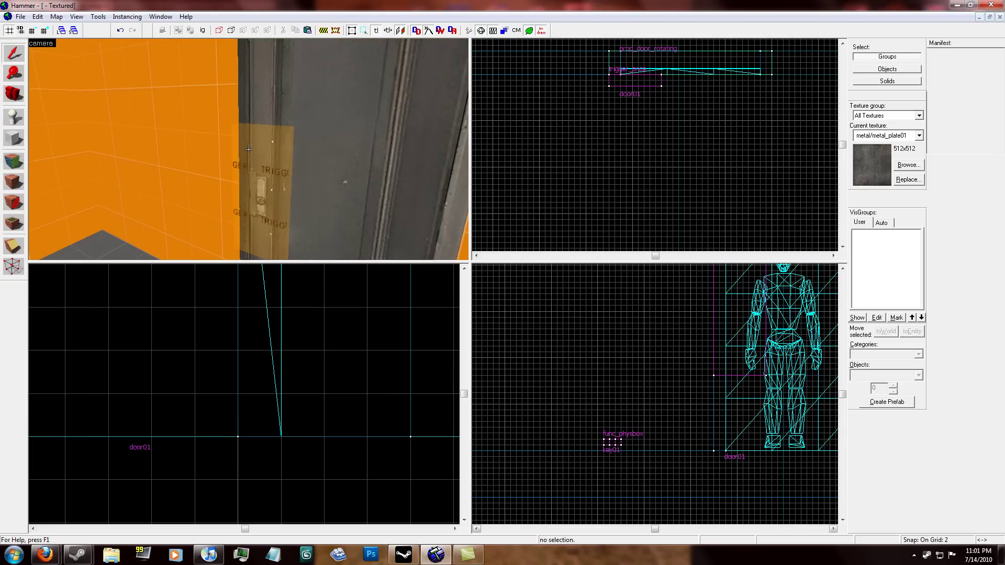
Examine the Filter Name property of the trigger_once brush at the door handle and its help description.
{"action": "left_click", "coordinate": [261, 134]}
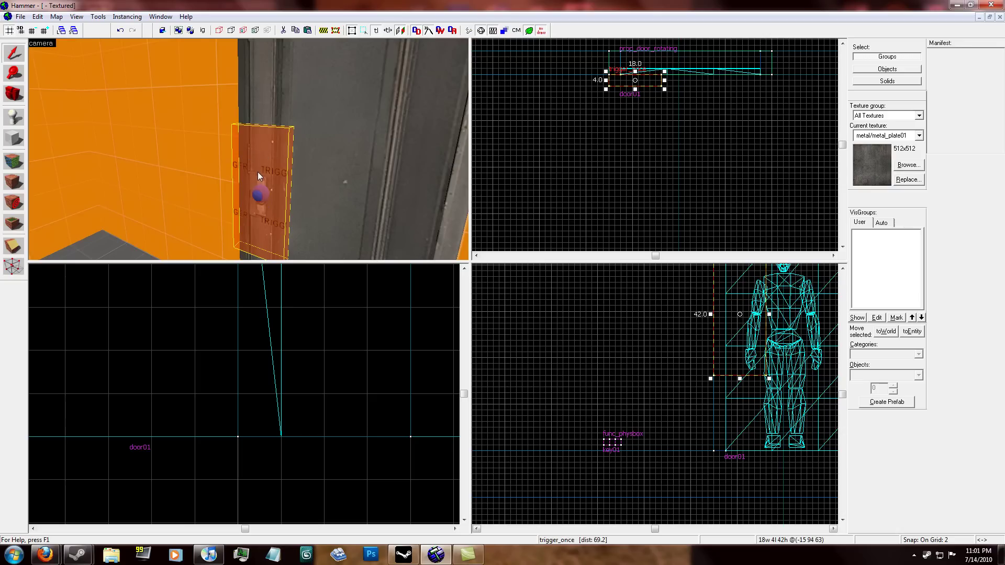
{"action": "scroll", "coordinate": [259, 175], "scroll_direction": "down", "scroll_amount": 3}
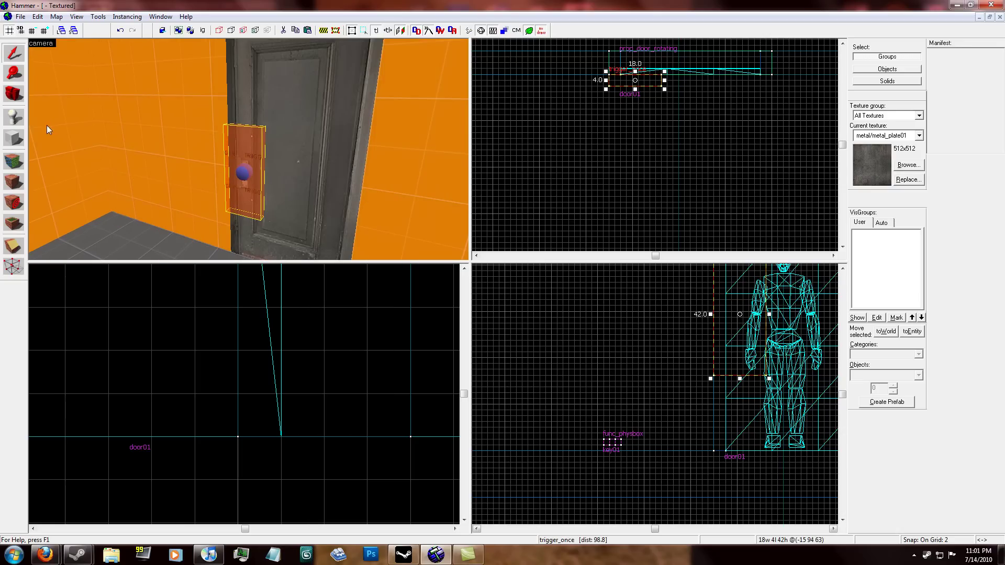
{"action": "double_click", "coordinate": [240, 167]}
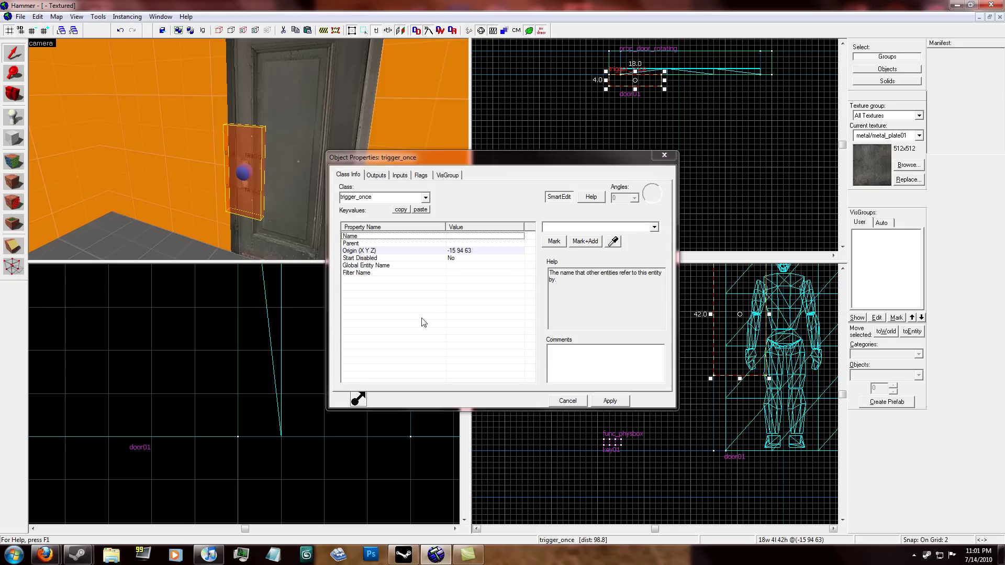
{"action": "left_click", "coordinate": [367, 273]}
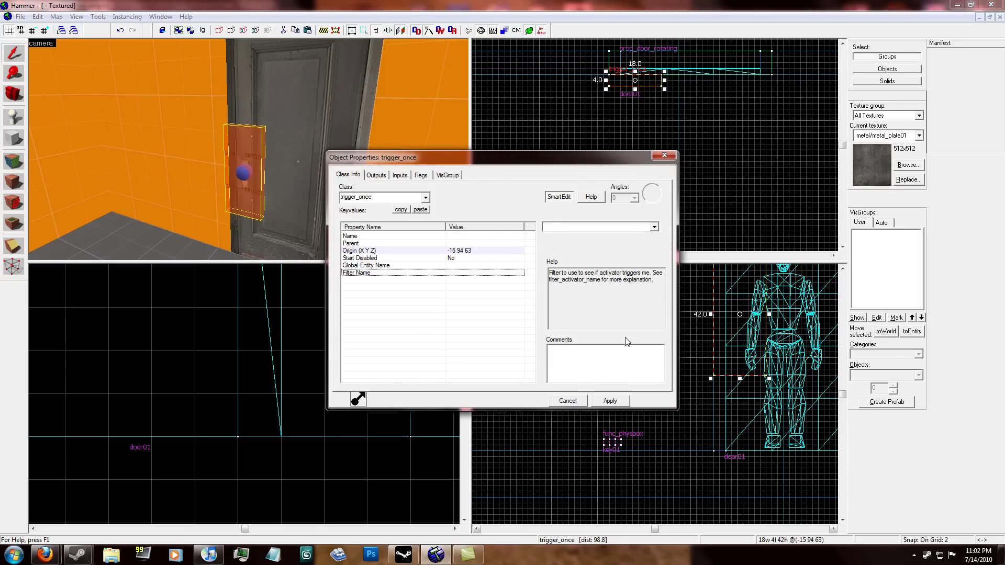
{"action": "left_click_drag", "start_coordinate": [560, 283], "coordinate": [649, 291]}
{"action": "left_click", "coordinate": [644, 323]}
{"action": "left_click", "coordinate": [567, 400]}
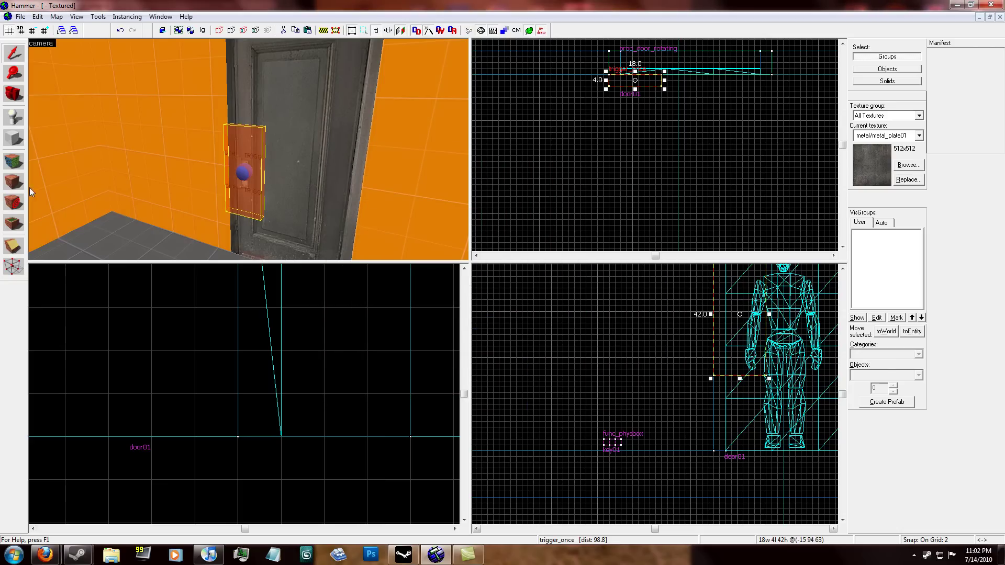
Place a new entity on the floor beside the door and change its class to filter_activator_name.
{"action": "left_click", "coordinate": [14, 117]}
{"action": "left_click", "coordinate": [224, 258]}
{"action": "left_click", "coordinate": [14, 52]}
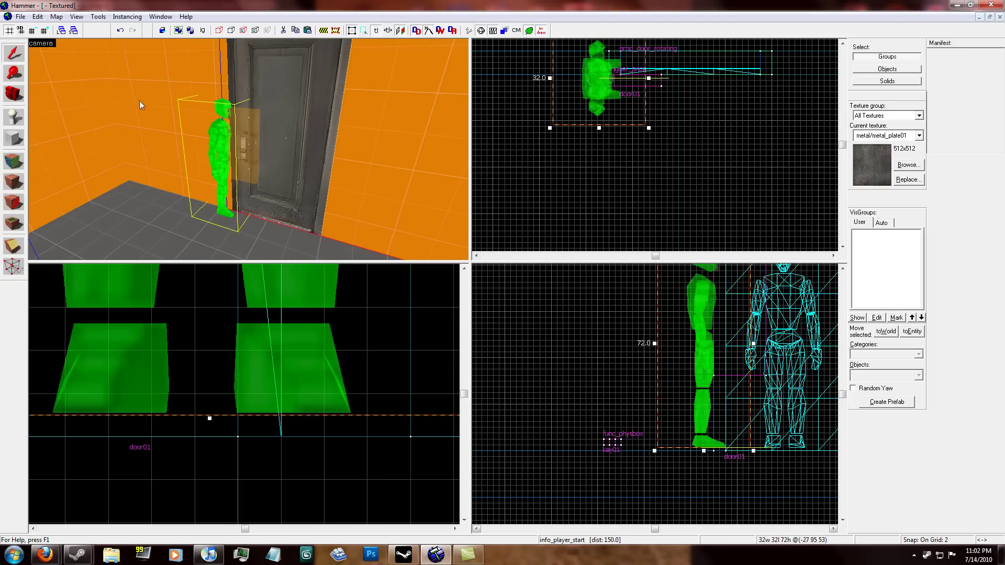
{"action": "double_click", "coordinate": [221, 143]}
{"action": "left_click", "coordinate": [426, 198]}
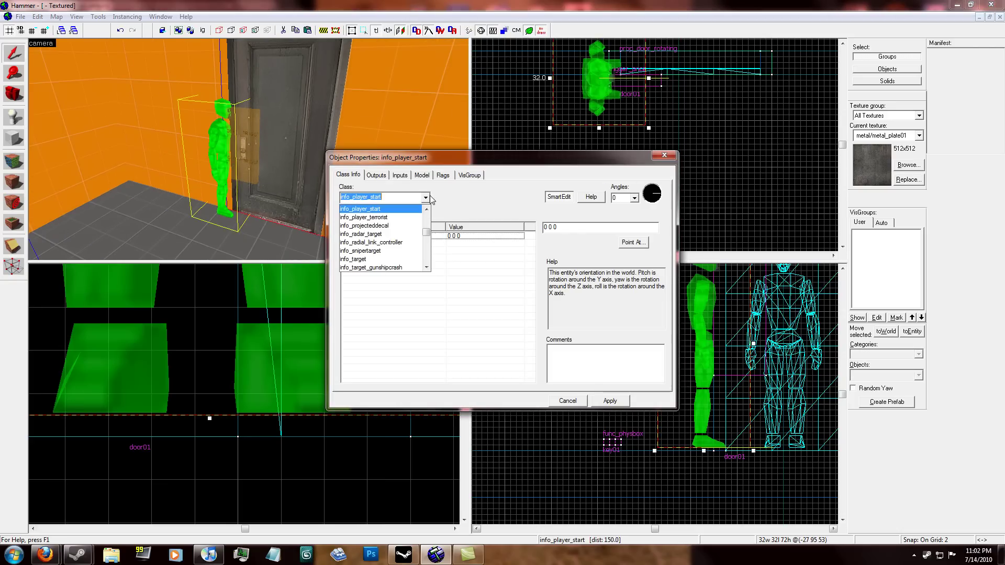
{"action": "type", "text": "filet"}
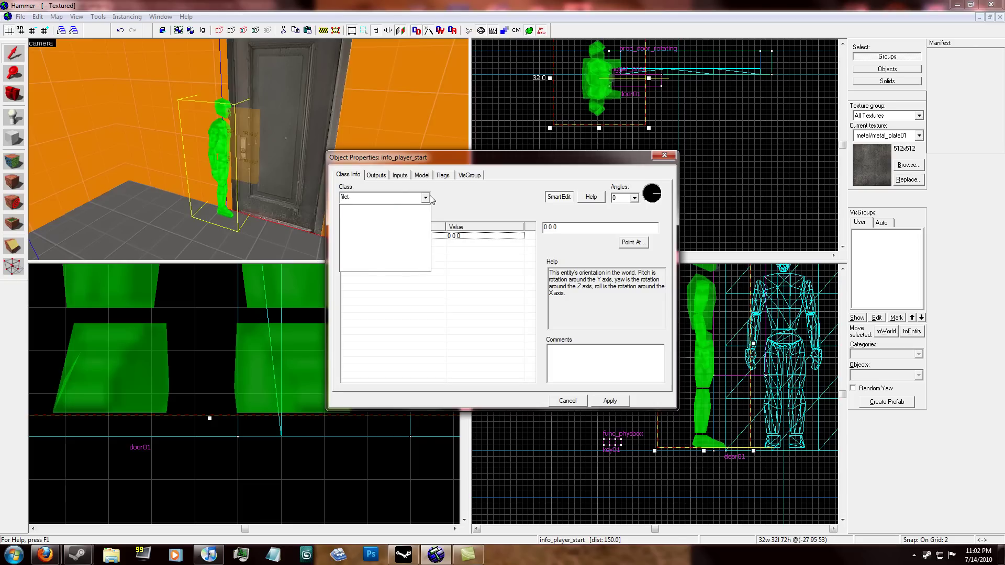
{"action": "key", "text": "BackSpace"}
{"action": "key", "text": "BackSpace"}
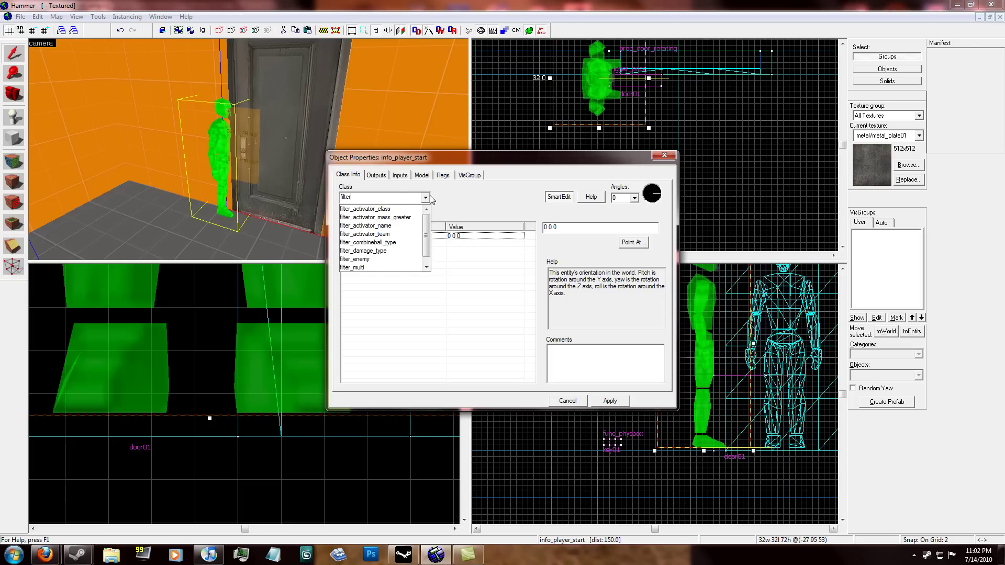
{"action": "left_click", "coordinate": [356, 229]}
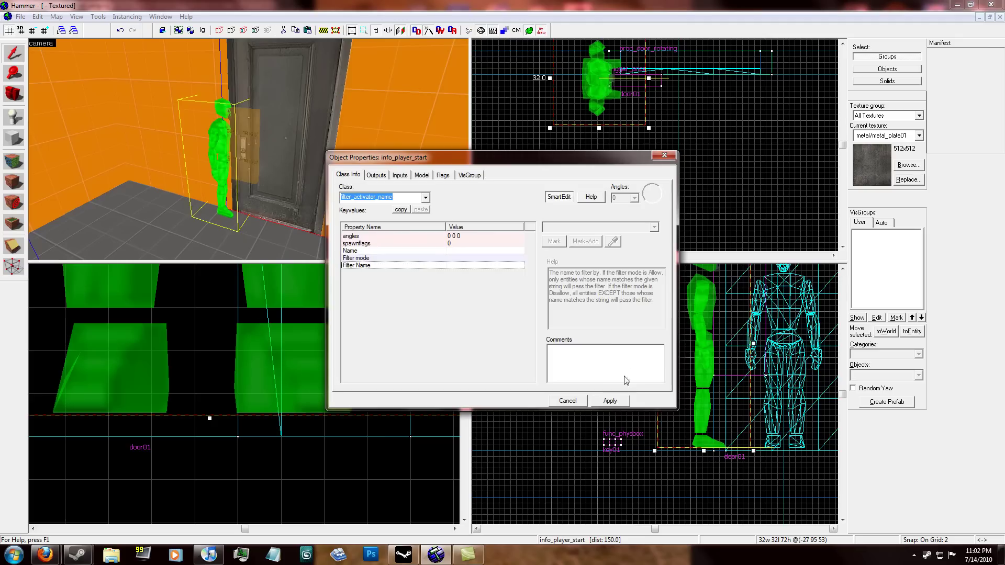
{"action": "left_click", "coordinate": [610, 401]}
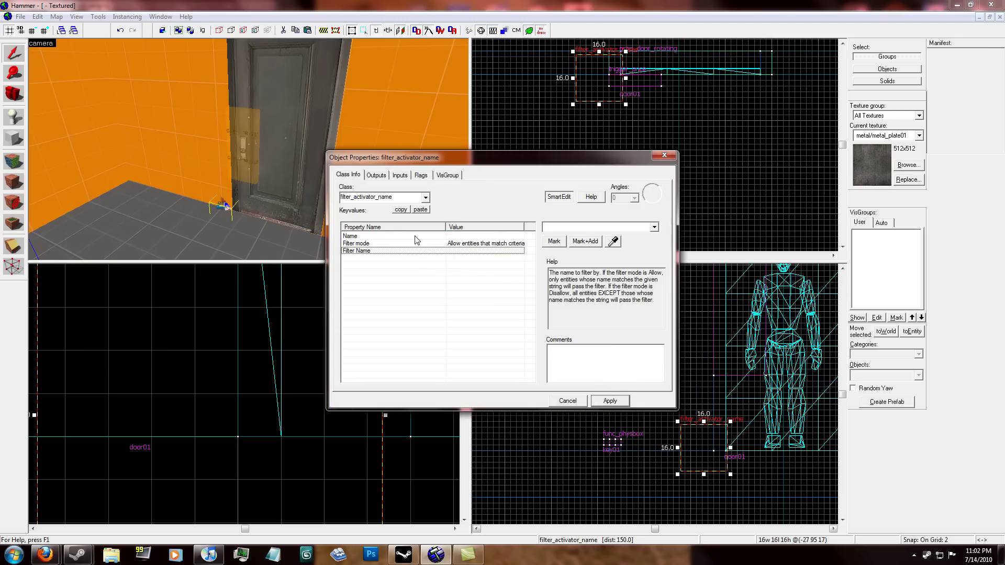
Name the filter entity keyonly and set its Filter Name to key01.
{"action": "left_click", "coordinate": [524, 237]}
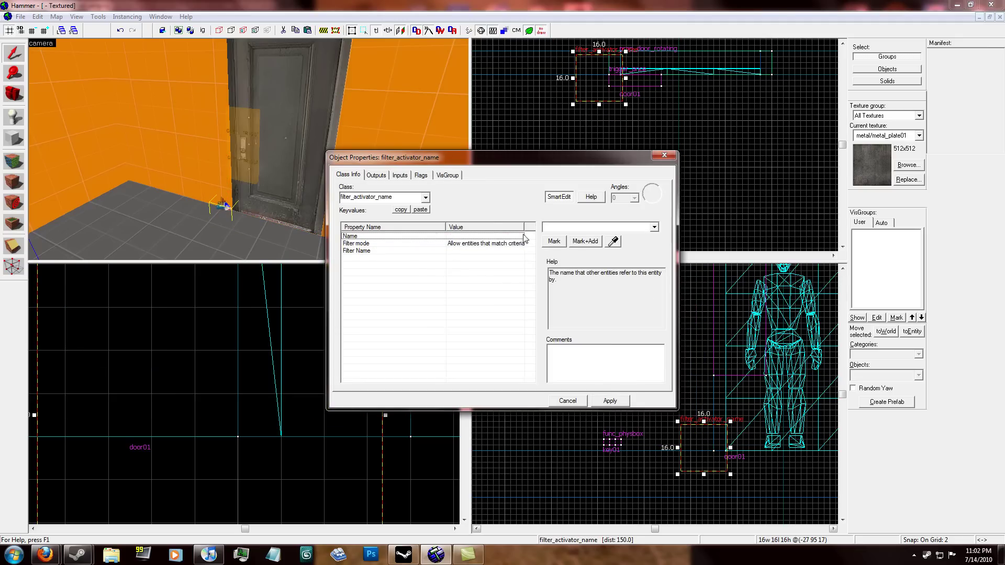
{"action": "left_click", "coordinate": [582, 229]}
{"action": "type", "text": "keyonly"}
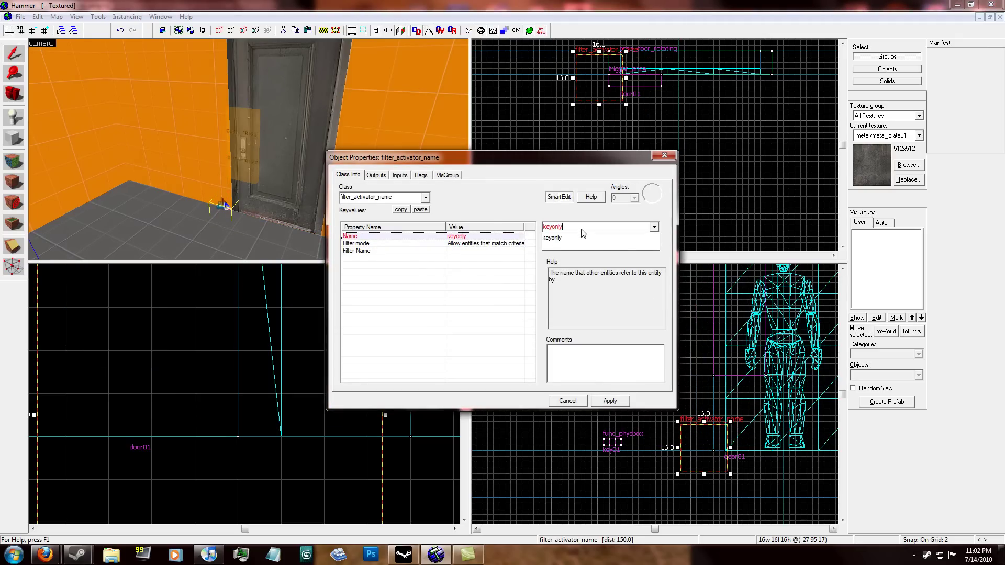
{"action": "key", "text": "Return"}
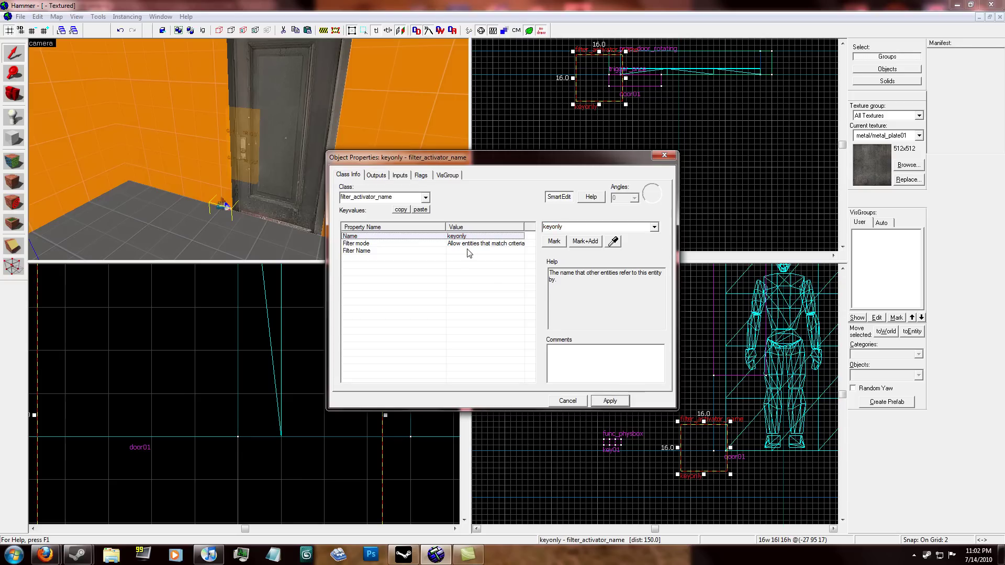
{"action": "left_click", "coordinate": [469, 252]}
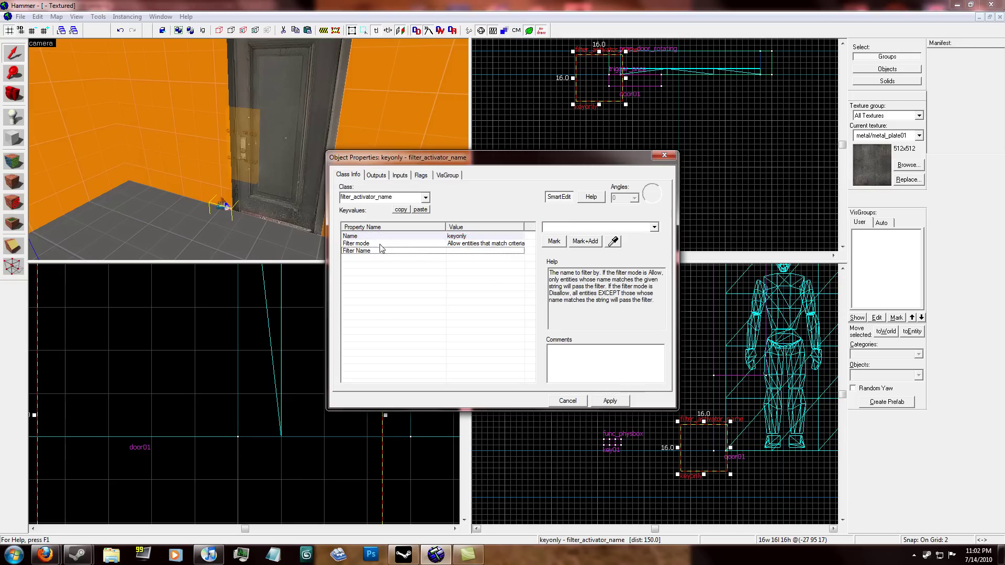
{"action": "left_click", "coordinate": [559, 226]}
{"action": "type", "text": "key01"}
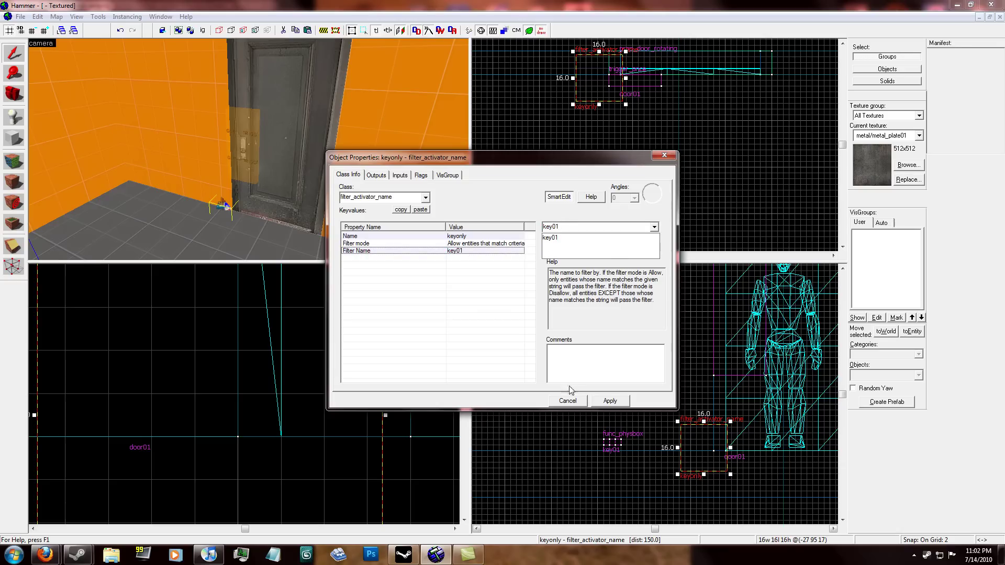
{"action": "left_click", "coordinate": [602, 404]}
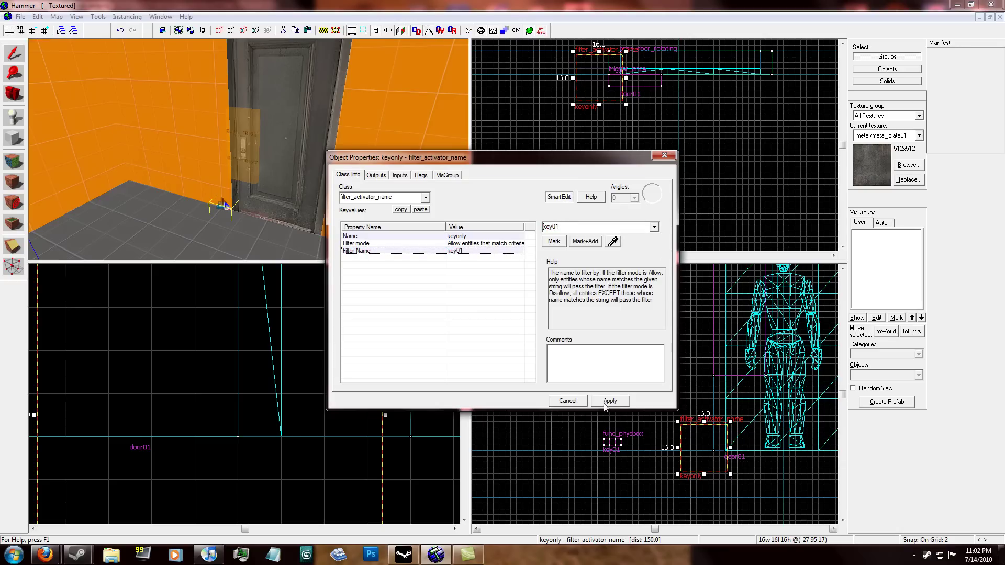
{"action": "left_click", "coordinate": [570, 401]}
Move the keyonly filter entity up in front of the trigger brush at the door handle.
{"action": "left_click_drag", "start_coordinate": [599, 81], "coordinate": [631, 108]}
{"action": "left_click_drag", "start_coordinate": [730, 462], "coordinate": [733, 325]}
{"action": "left_click", "coordinate": [674, 326]}
{"action": "key", "text": "z"}
{"action": "key", "text": "w"}
{"action": "key", "text": "z"}
{"action": "left_click", "coordinate": [178, 195]}
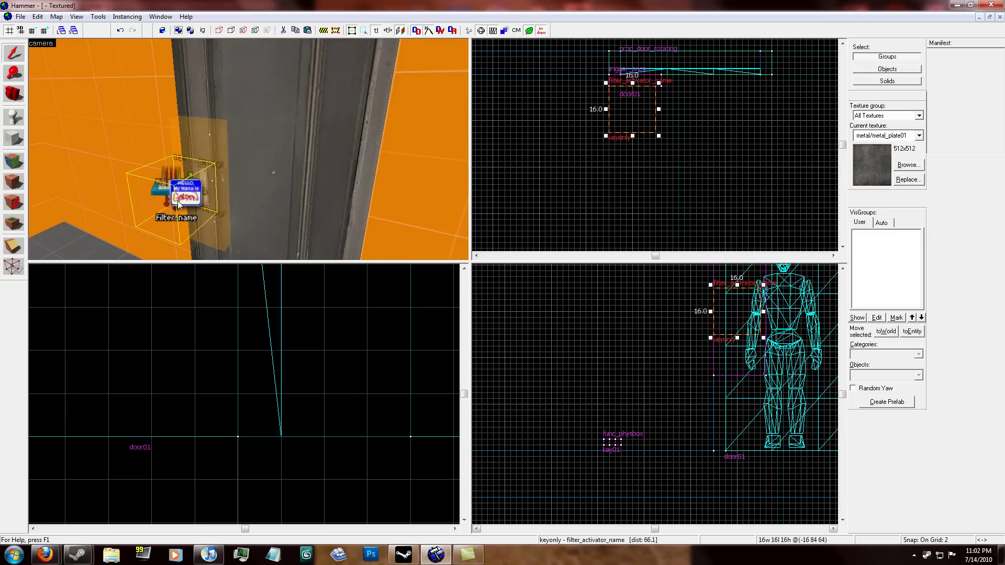
{"action": "scroll", "coordinate": [178, 199], "scroll_direction": "up", "scroll_amount": 5}
{"action": "scroll", "coordinate": [249, 150], "scroll_direction": "down", "scroll_amount": 1}
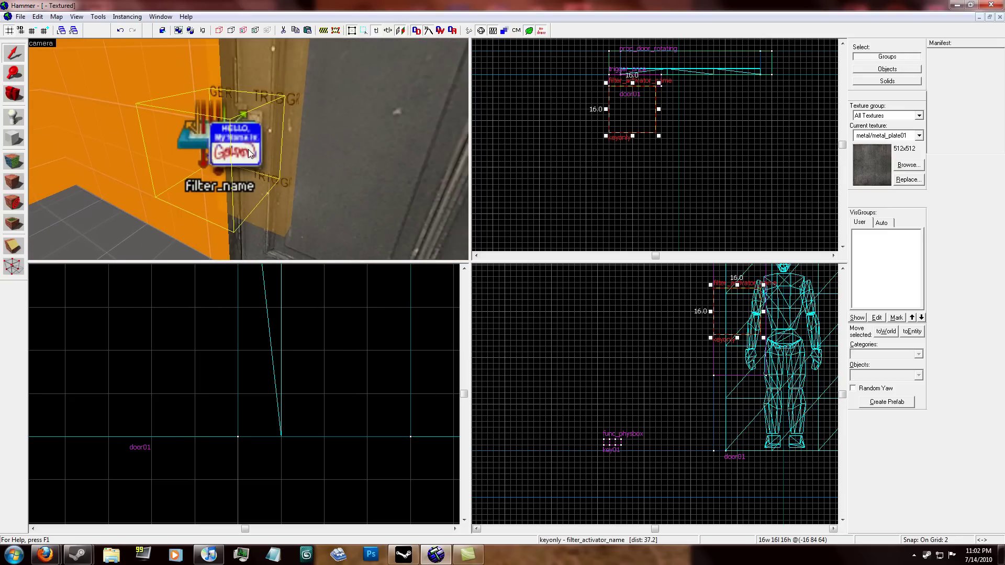
Set the Filter Name of the trigger_once brush at the door handle to keyonly.
{"action": "double_click", "coordinate": [237, 161]}
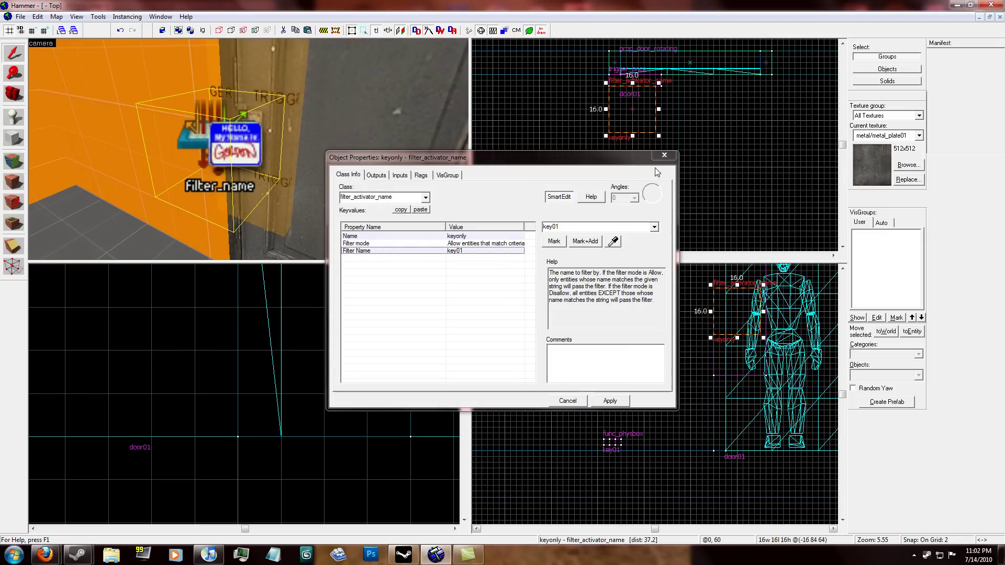
{"action": "left_click", "coordinate": [664, 155]}
{"action": "double_click", "coordinate": [255, 77]}
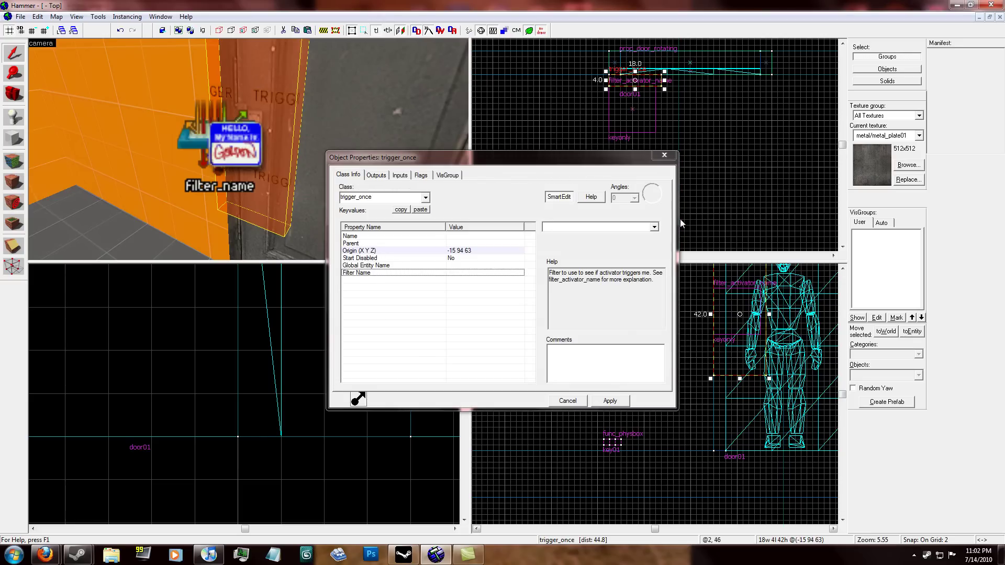
{"action": "left_click", "coordinate": [655, 227]}
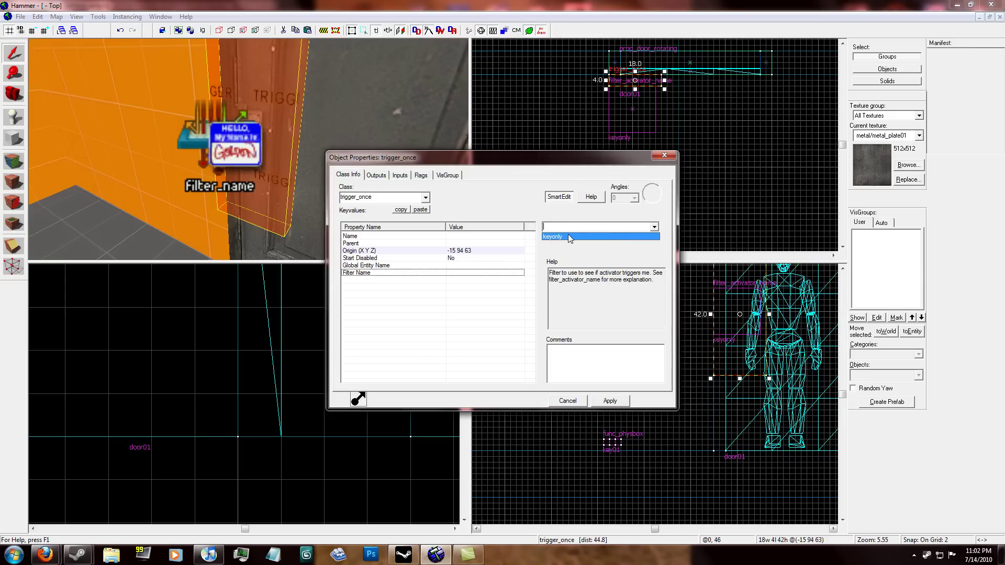
{"action": "left_click", "coordinate": [570, 237]}
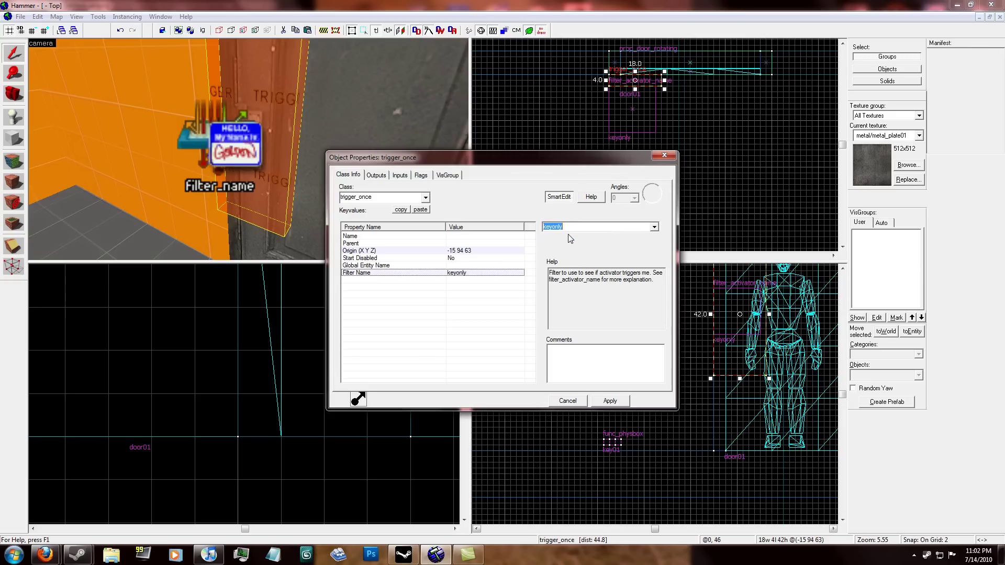
{"action": "left_click", "coordinate": [602, 401]}
{"action": "left_click", "coordinate": [576, 401]}
Examine the door, trigger brush and filter entity in the top view and from both sides in the 3D view.
{"action": "left_click", "coordinate": [670, 123]}
{"action": "scroll", "coordinate": [677, 127], "scroll_direction": "down", "scroll_amount": 12}
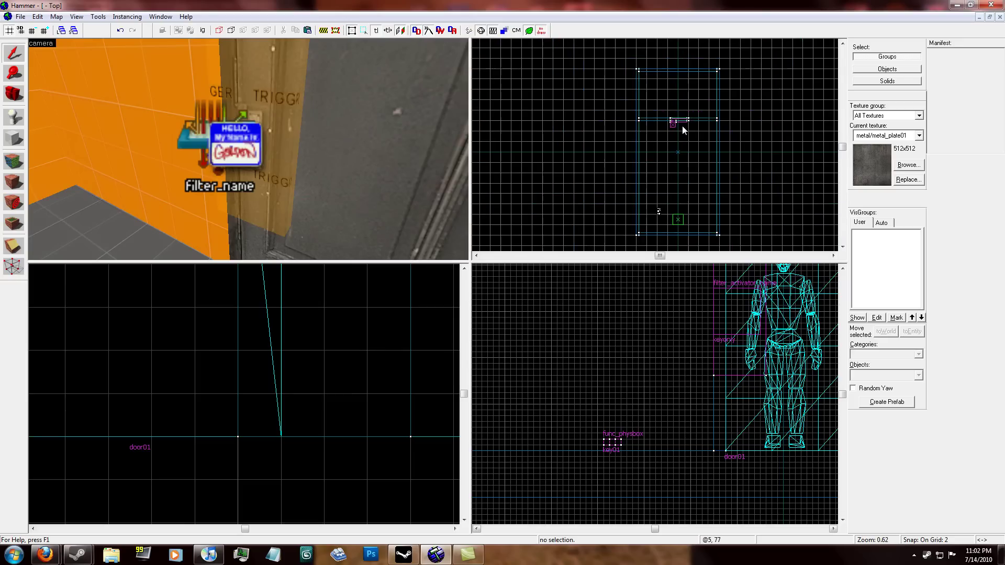
{"action": "scroll", "coordinate": [678, 120], "scroll_direction": "up", "scroll_amount": 3}
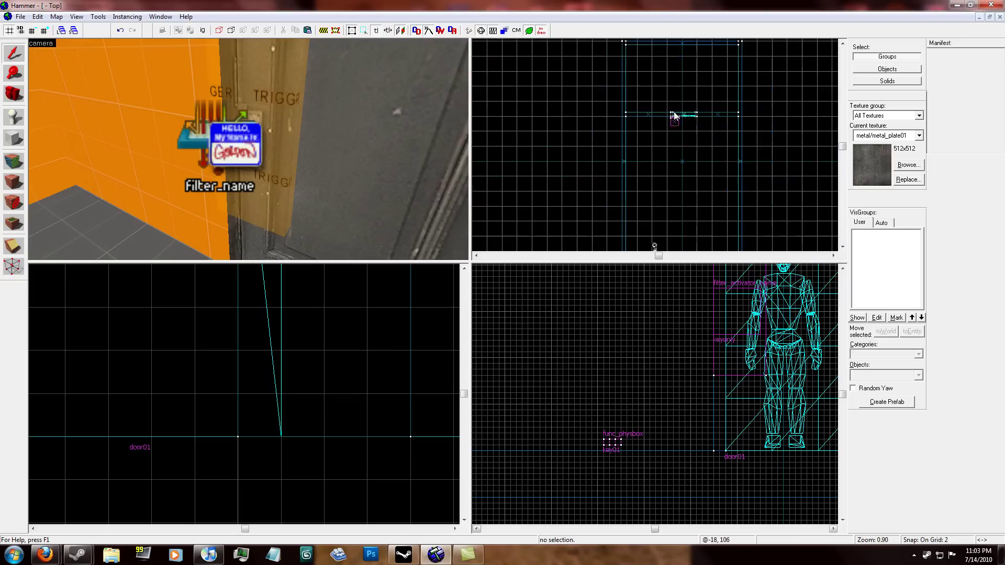
{"action": "scroll", "coordinate": [675, 117], "scroll_direction": "up", "scroll_amount": 5}
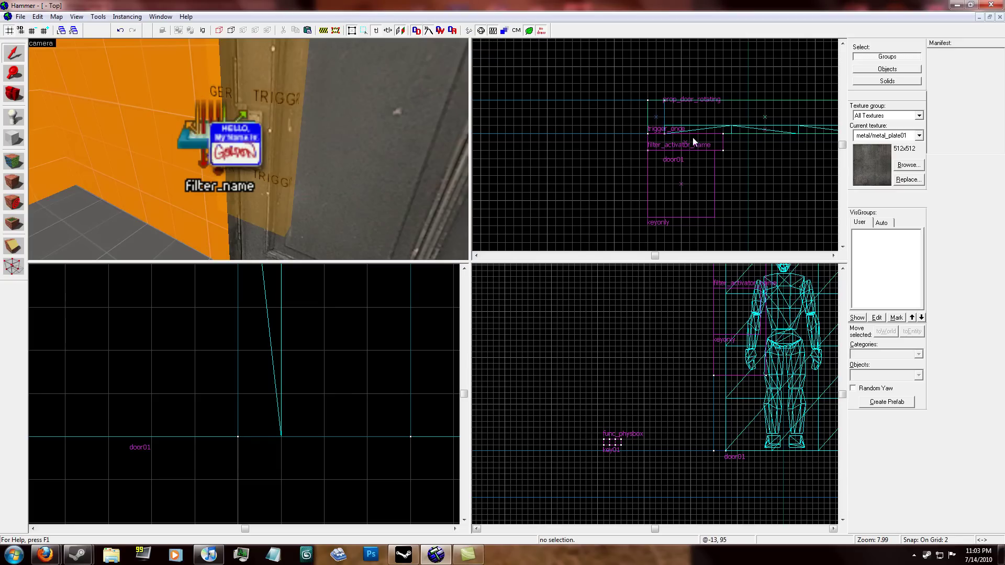
{"action": "left_click", "coordinate": [249, 127]}
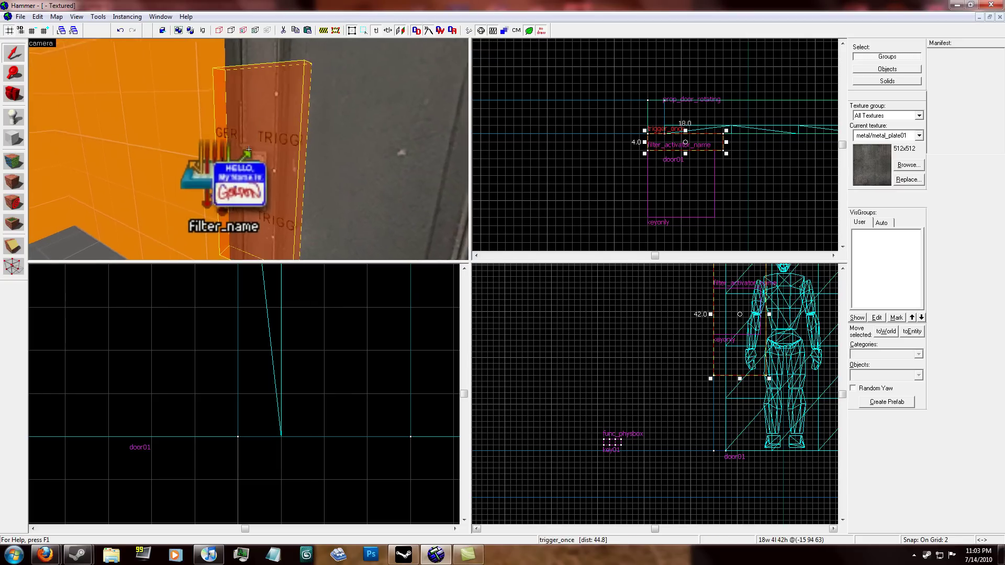
{"action": "key", "text": "s"}
{"action": "key", "text": "d"}
{"action": "key", "text": "w"}
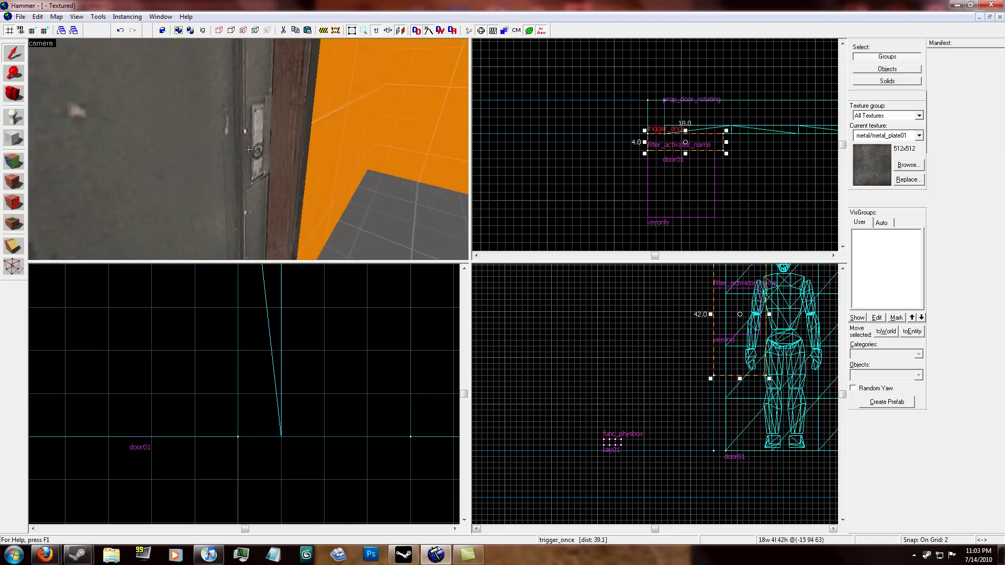
{"action": "key", "text": "a"}
{"action": "key", "text": "s"}
{"action": "key", "text": "w"}
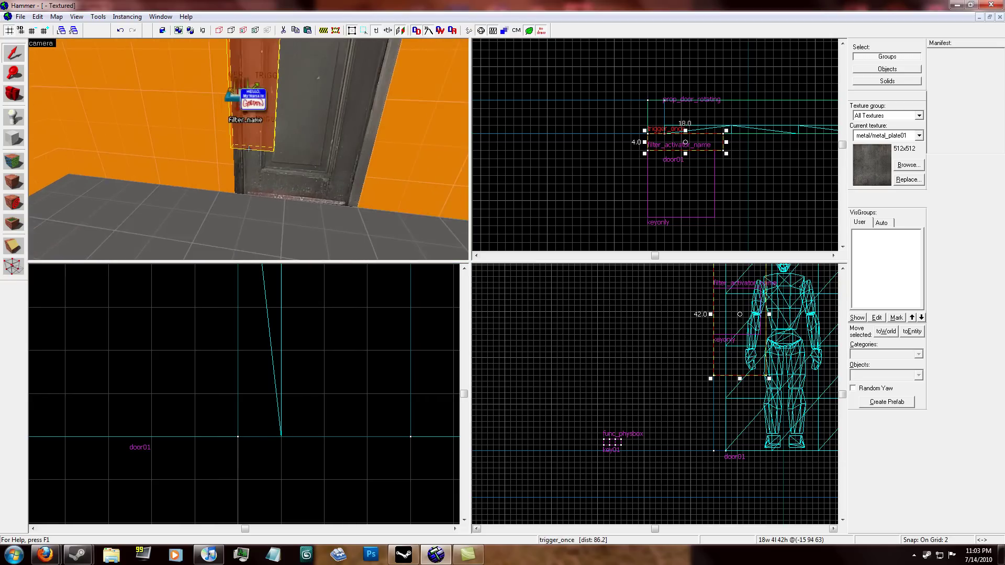
Place a new entity on the floor in front of the door and change its class to ambient_generic.
{"action": "key", "text": "shift+e"}
{"action": "left_click", "coordinate": [260, 210]}
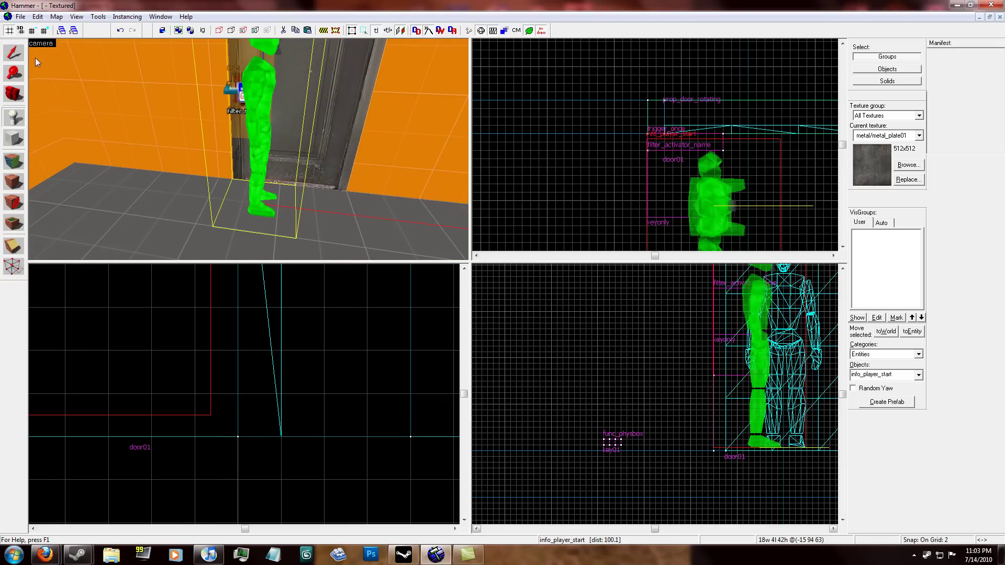
{"action": "left_click", "coordinate": [14, 53]}
{"action": "double_click", "coordinate": [254, 85]}
{"action": "left_click", "coordinate": [426, 198]}
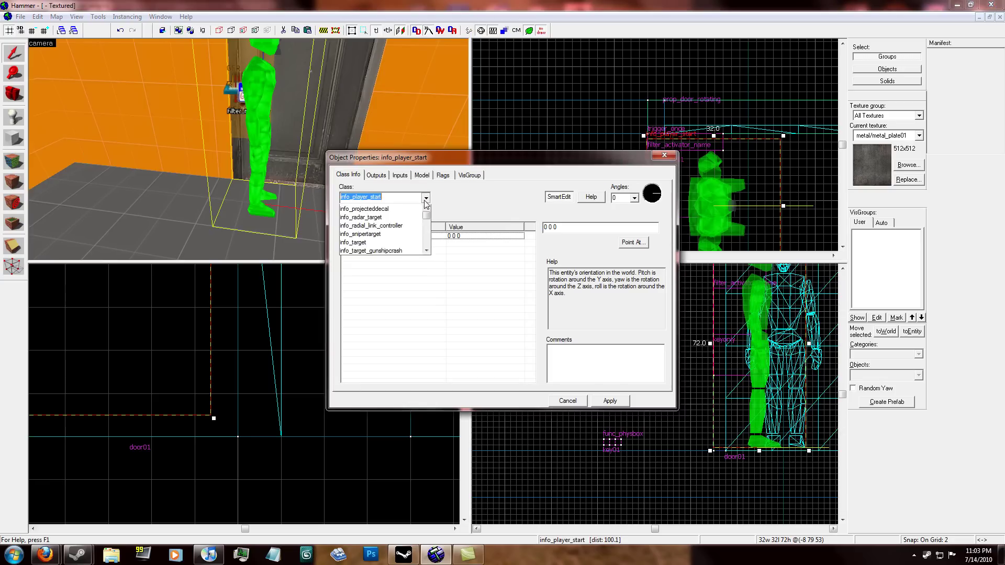
{"action": "type", "text": "ambient_"}
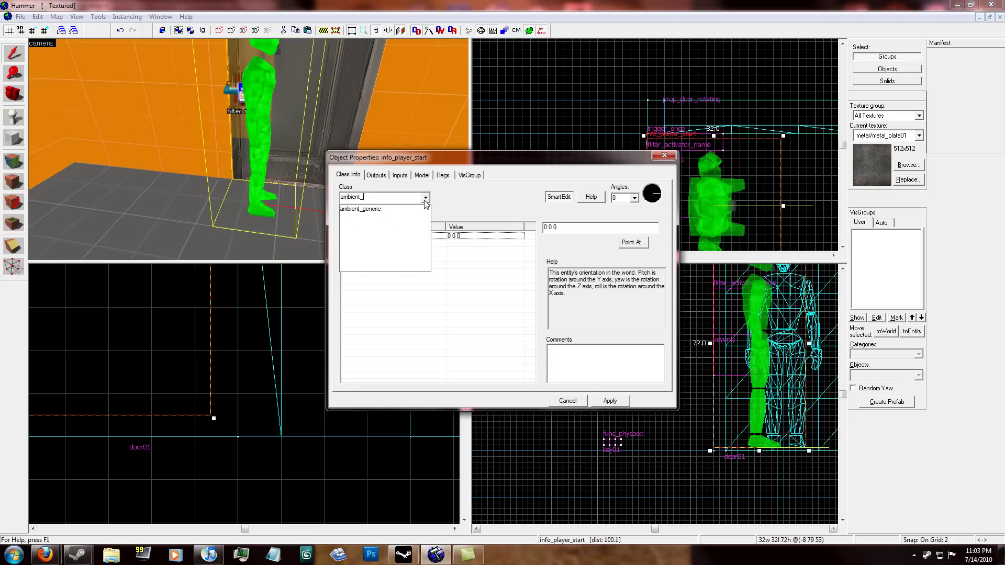
{"action": "left_click", "coordinate": [423, 210]}
{"action": "left_click", "coordinate": [608, 400]}
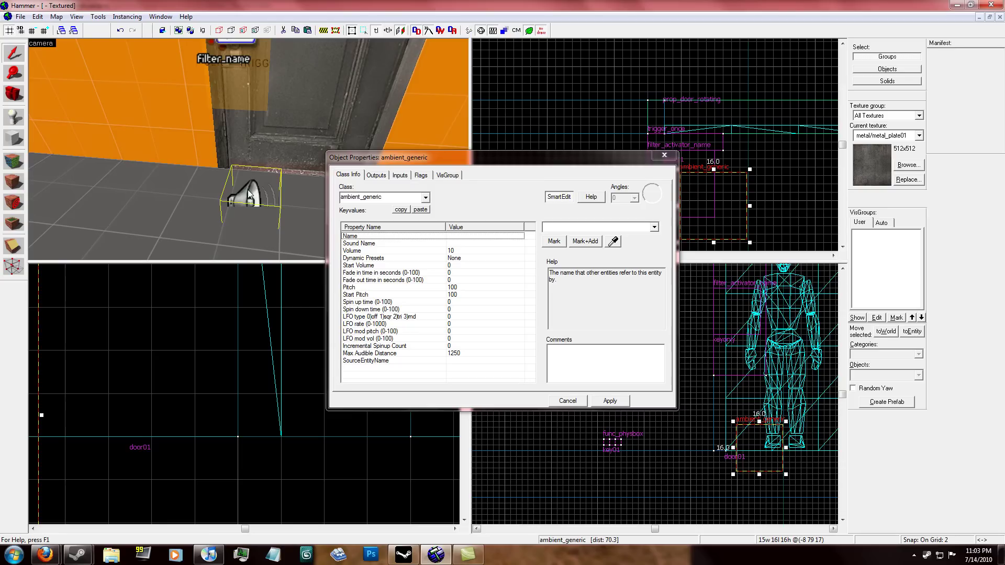
Set the ambient_generic's Sound Name to the raw door sound doors\default_locked.wav, previewing other door sounds in the sound browser.
{"action": "left_click", "coordinate": [432, 244]}
{"action": "left_click", "coordinate": [554, 242]}
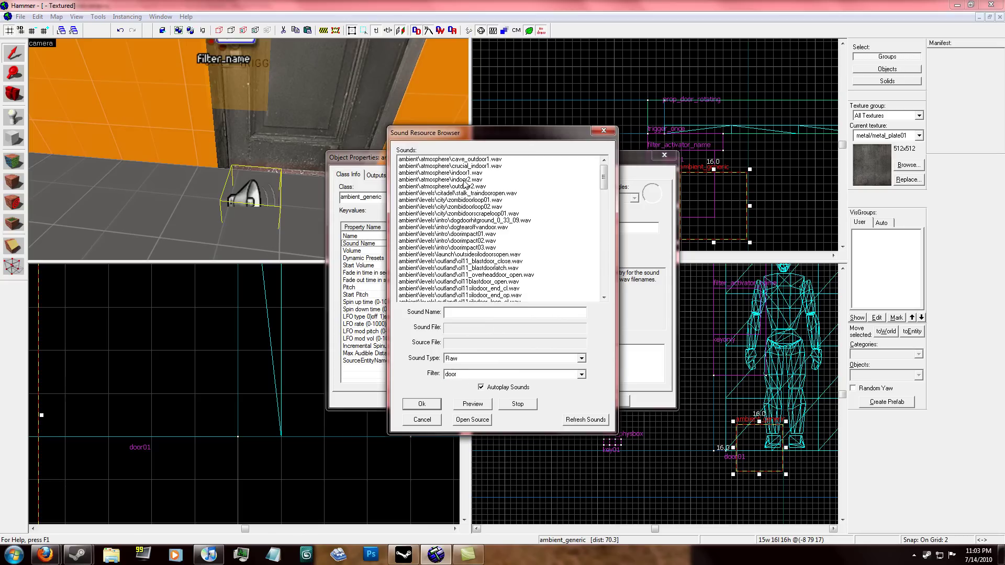
{"action": "left_click", "coordinate": [474, 234]}
{"action": "scroll", "coordinate": [475, 236], "scroll_direction": "down", "scroll_amount": 5}
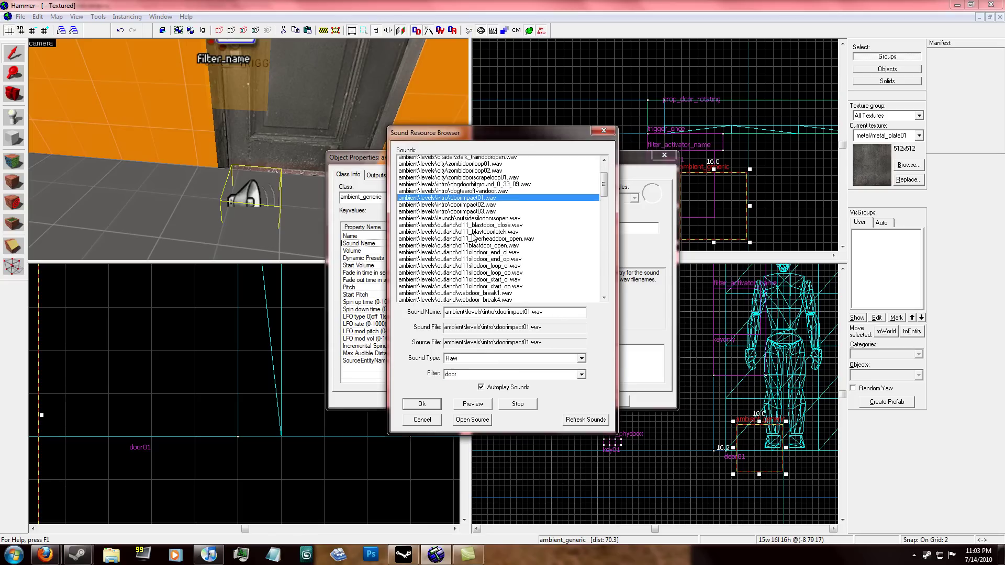
{"action": "left_click", "coordinate": [476, 255]}
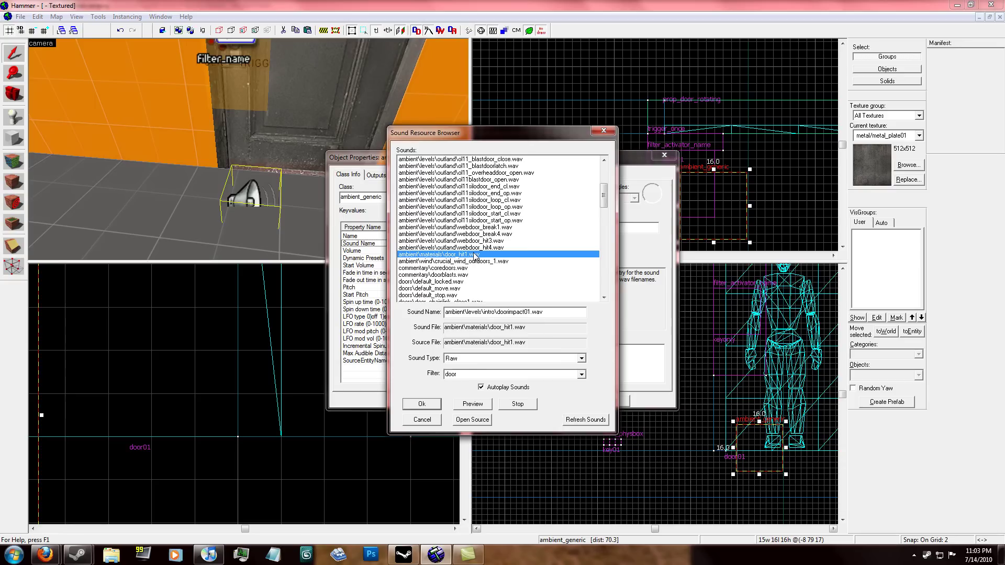
{"action": "left_click", "coordinate": [451, 288]}
{"action": "scroll", "coordinate": [452, 294], "scroll_direction": "down", "scroll_amount": 1}
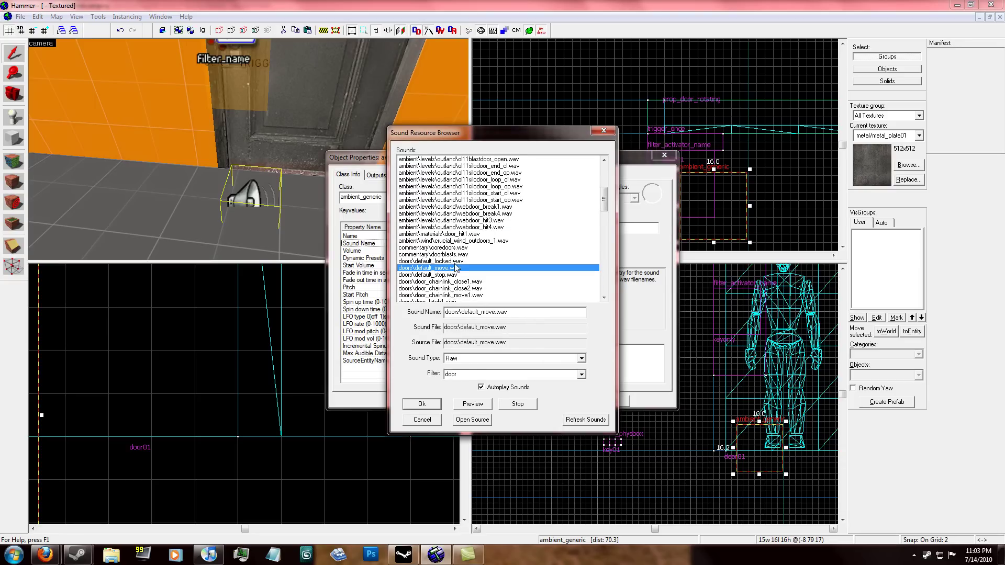
{"action": "key", "text": "Up"}
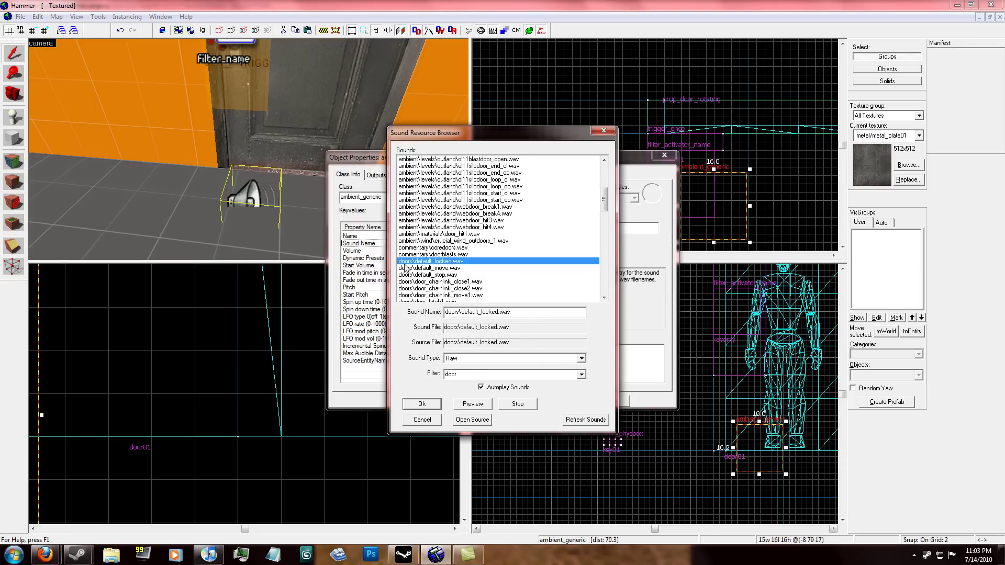
{"action": "left_click", "coordinate": [422, 403]}
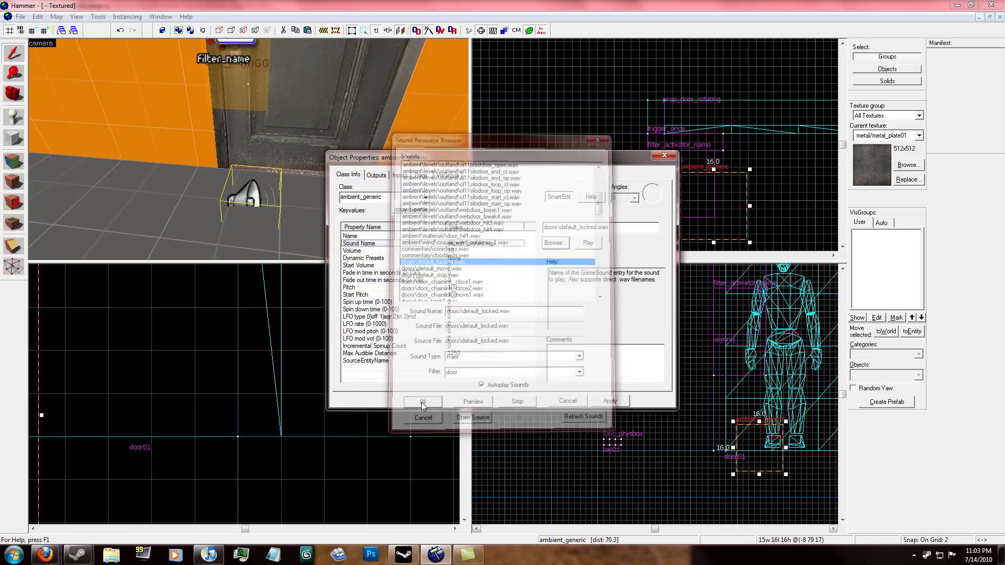
Name the ambient_generic entity unlock and apply its properties.
{"action": "key", "text": "Up"}
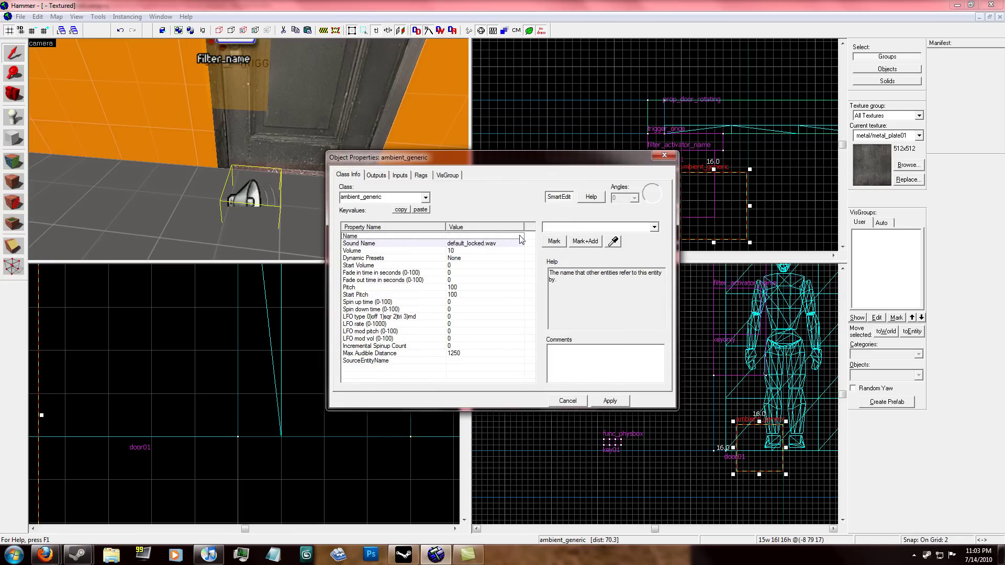
{"action": "left_click", "coordinate": [566, 227]}
{"action": "type", "text": "unl"}
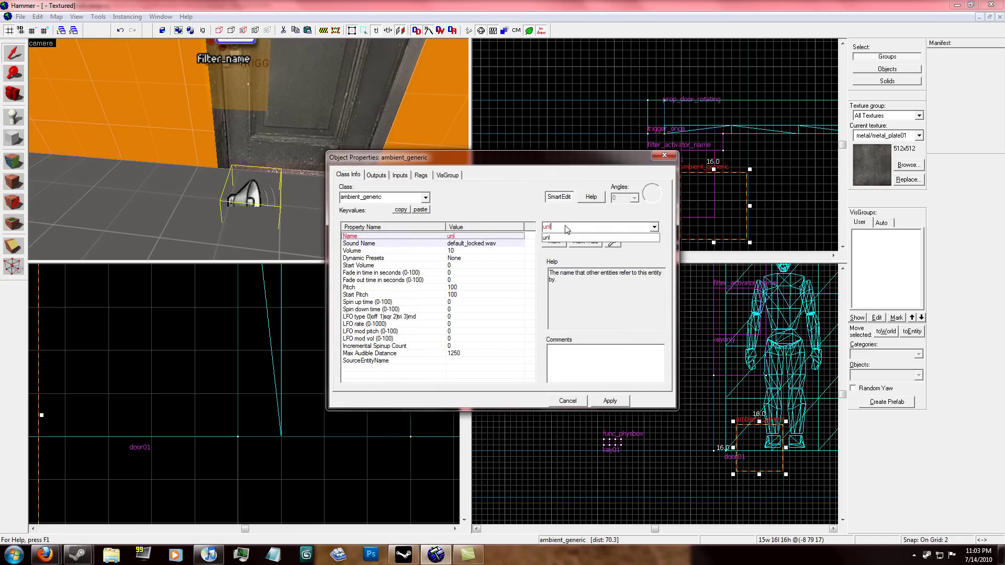
{"action": "type", "text": "ock"}
{"action": "left_click", "coordinate": [597, 401]}
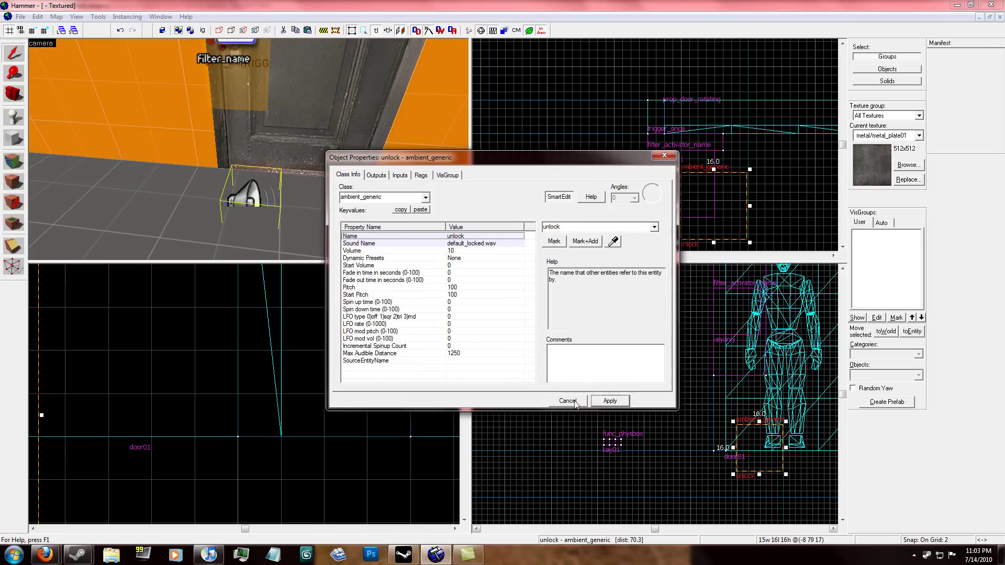
{"action": "left_click", "coordinate": [556, 401]}
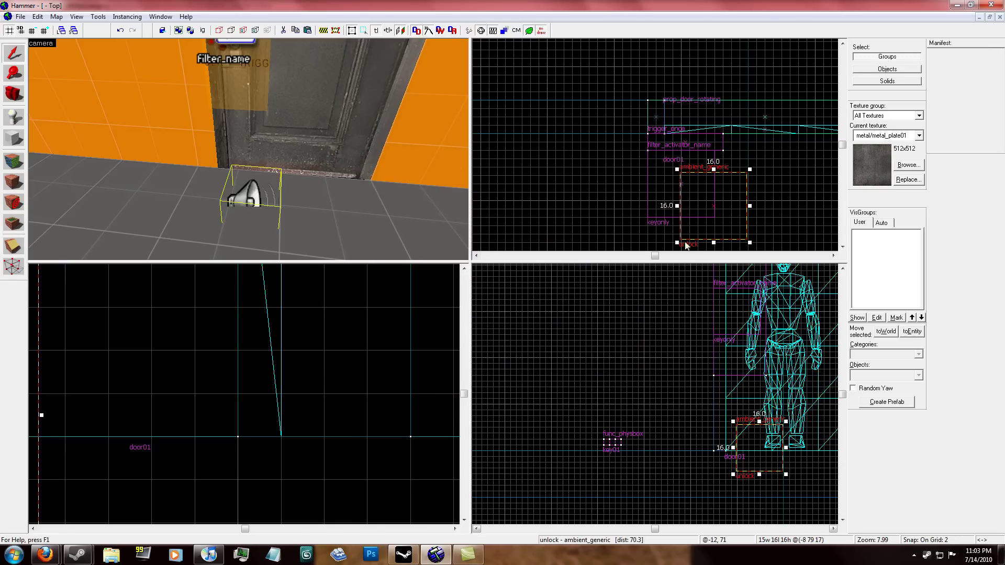
Move the unlock sound entity up to the filter entity at the door handle and enable its Play everywhere and Start Silent flags.
{"action": "left_click_drag", "start_coordinate": [715, 199], "coordinate": [683, 177]}
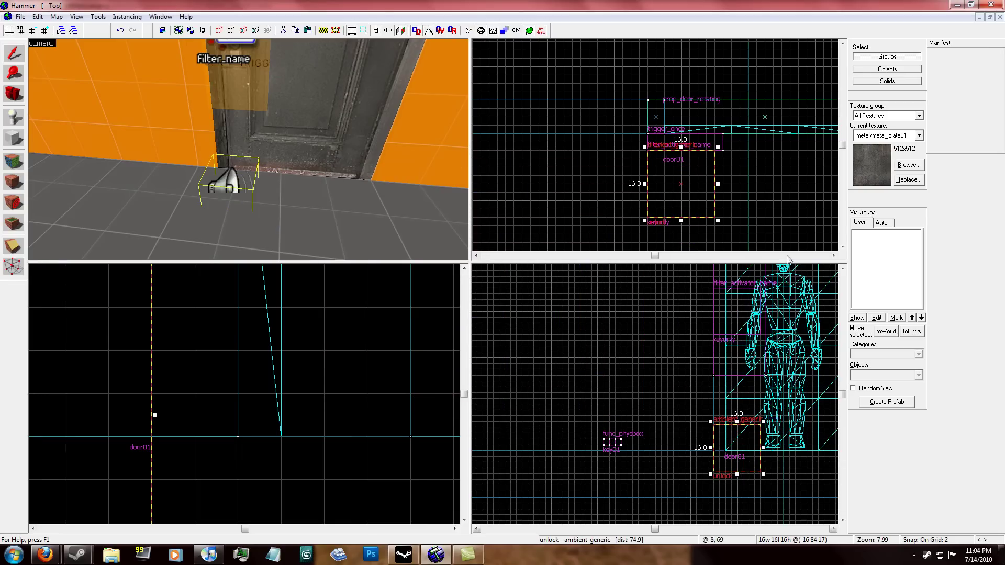
{"action": "left_click_drag", "start_coordinate": [731, 460], "coordinate": [731, 370]}
{"action": "double_click", "coordinate": [237, 107]}
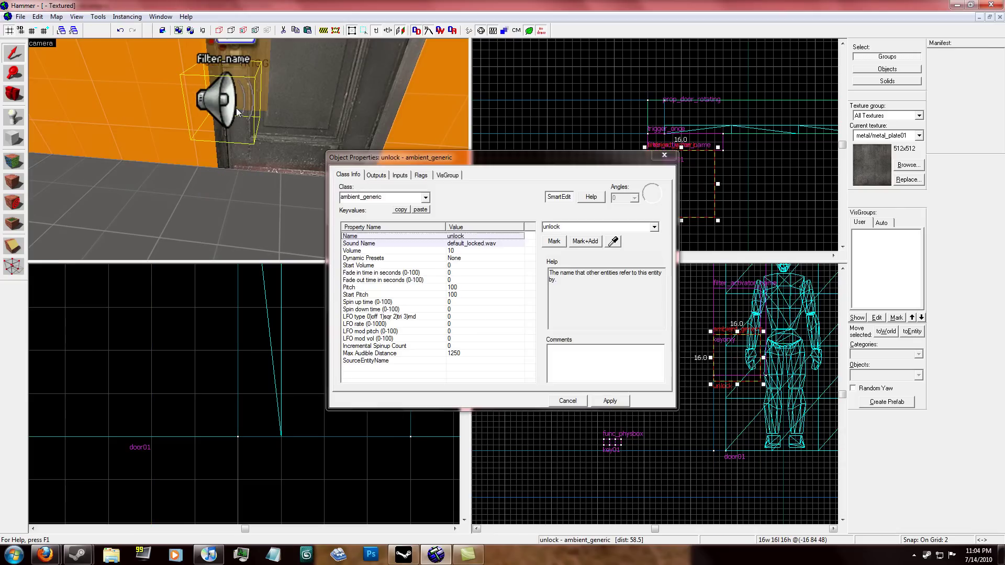
{"action": "left_click", "coordinate": [419, 176]}
{"action": "left_click", "coordinate": [345, 192]}
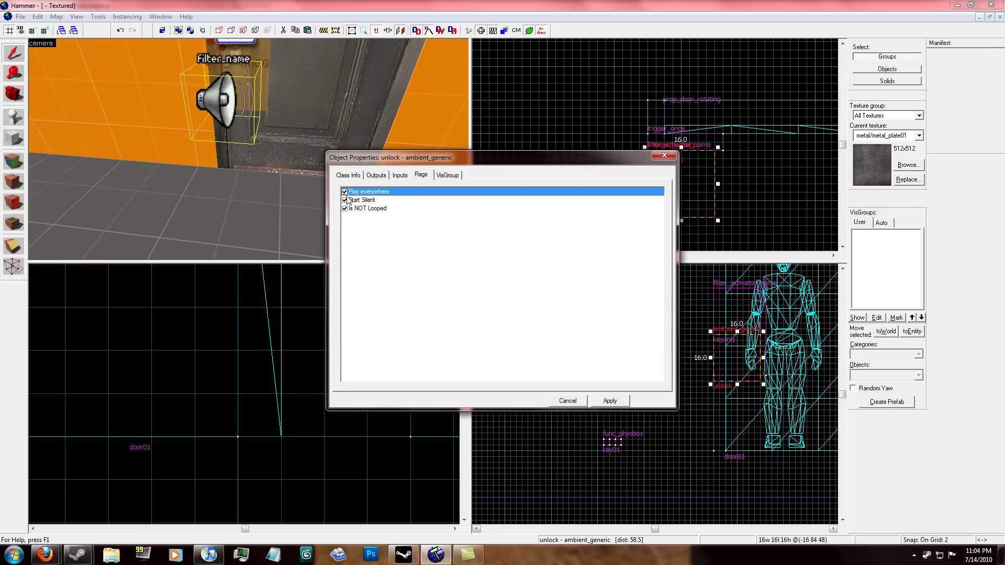
{"action": "left_click", "coordinate": [345, 201]}
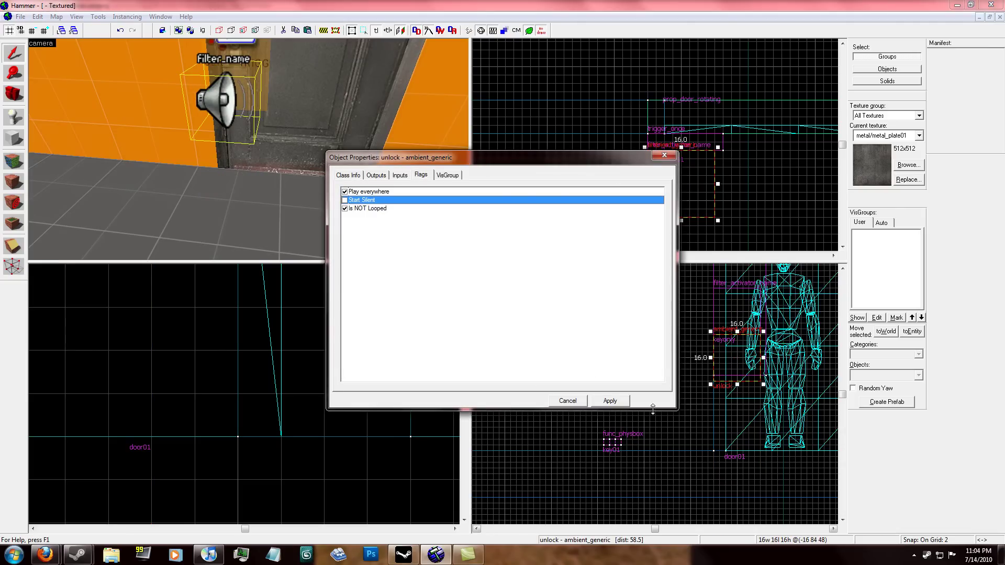
{"action": "left_click", "coordinate": [345, 200]}
{"action": "left_click", "coordinate": [609, 399]}
{"action": "left_click", "coordinate": [576, 401]}
{"action": "left_click", "coordinate": [759, 235]}
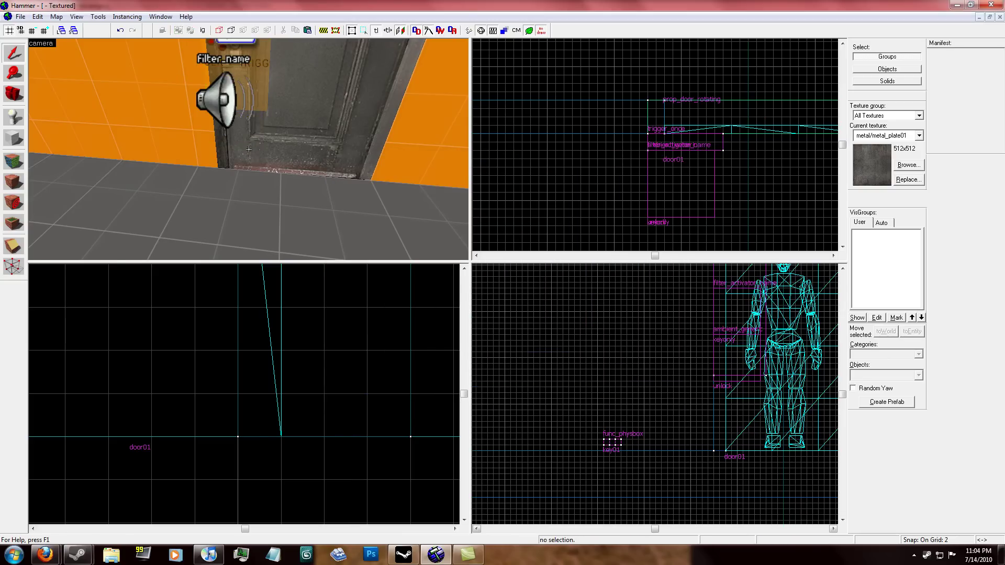
Add an OnTrigger output to the trigger_once brush that targets unlock with the PlaySound input and fires once only.
{"action": "key", "text": "z"}
{"action": "double_click", "coordinate": [249, 149]}
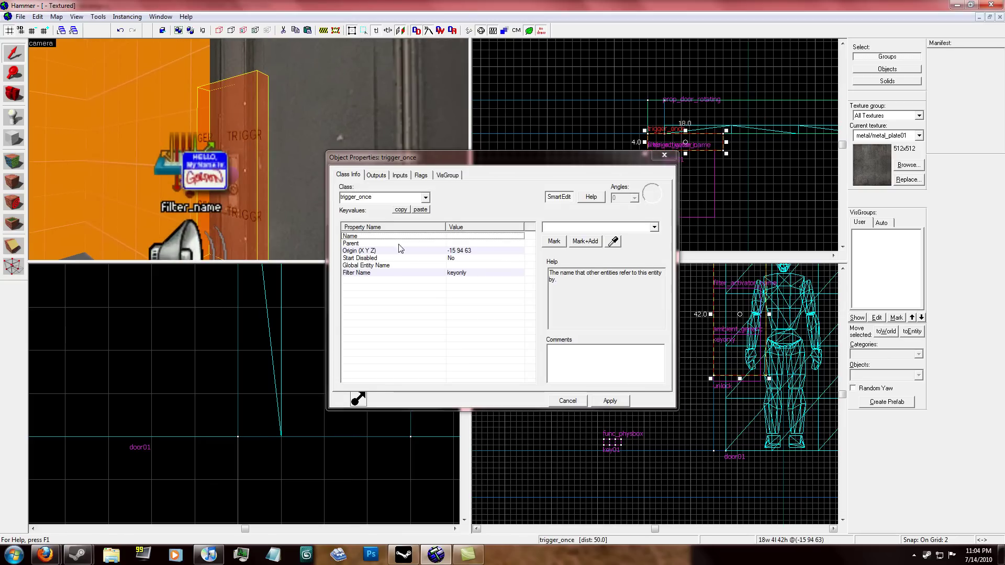
{"action": "left_click", "coordinate": [378, 178]}
{"action": "left_click", "coordinate": [400, 378]}
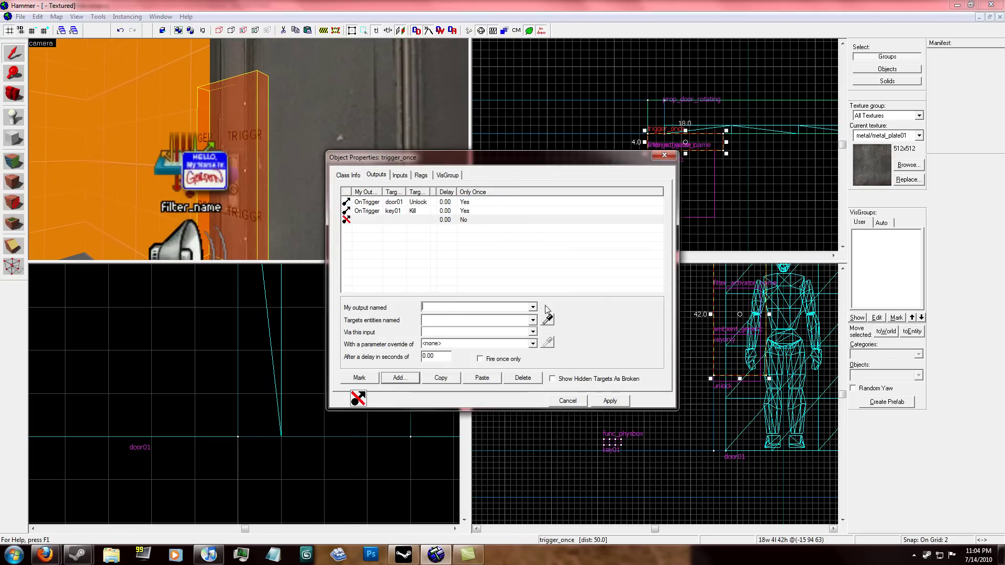
{"action": "left_click", "coordinate": [533, 308]}
{"action": "left_click", "coordinate": [468, 324]}
{"action": "left_click", "coordinate": [533, 320]}
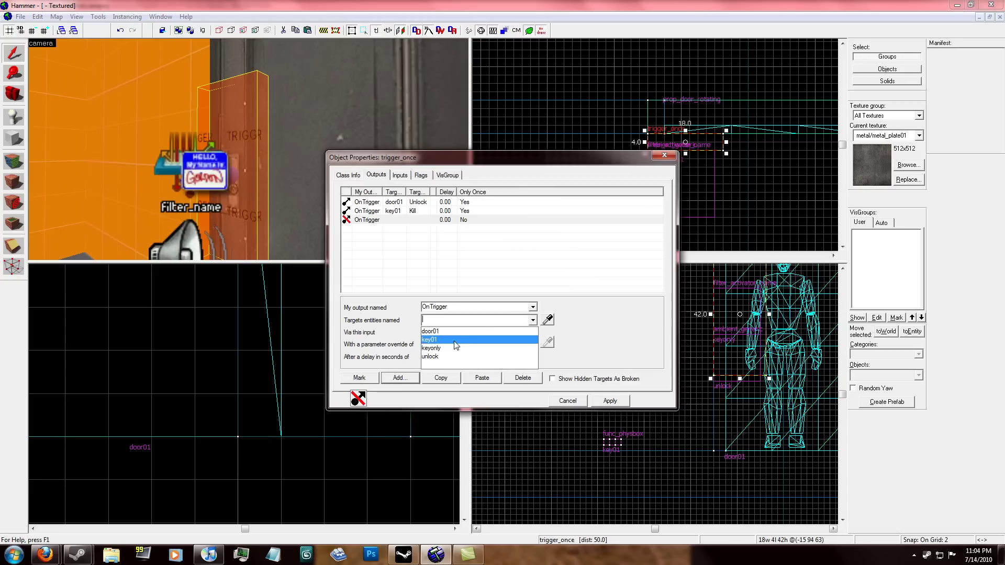
{"action": "left_click", "coordinate": [448, 353]}
{"action": "scroll", "coordinate": [510, 336], "scroll_direction": "down", "scroll_amount": 10}
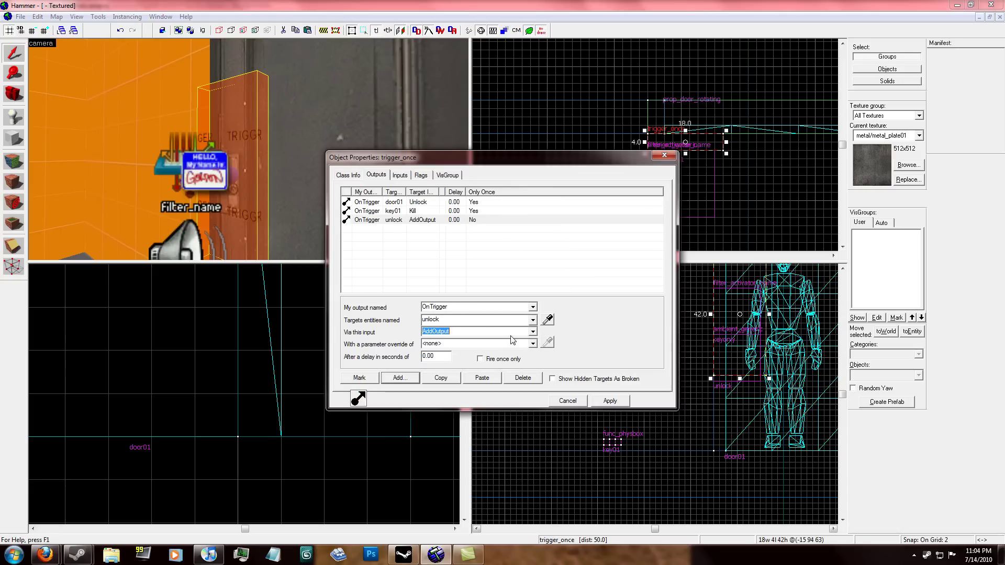
{"action": "scroll", "coordinate": [494, 352], "scroll_direction": "down", "scroll_amount": 1}
{"action": "scroll", "coordinate": [494, 352], "scroll_direction": "up", "scroll_amount": 1}
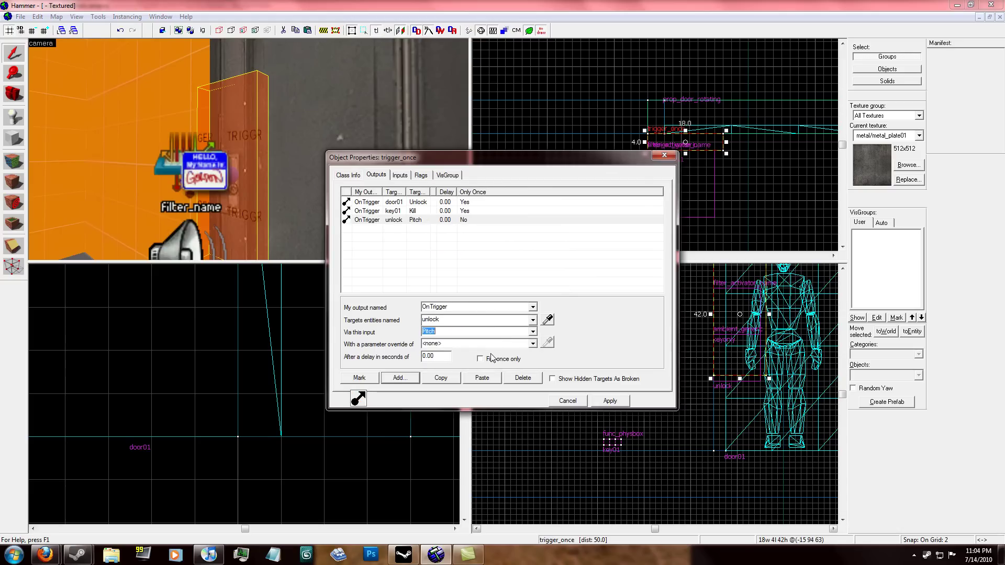
{"action": "scroll", "coordinate": [488, 357], "scroll_direction": "down", "scroll_amount": 1}
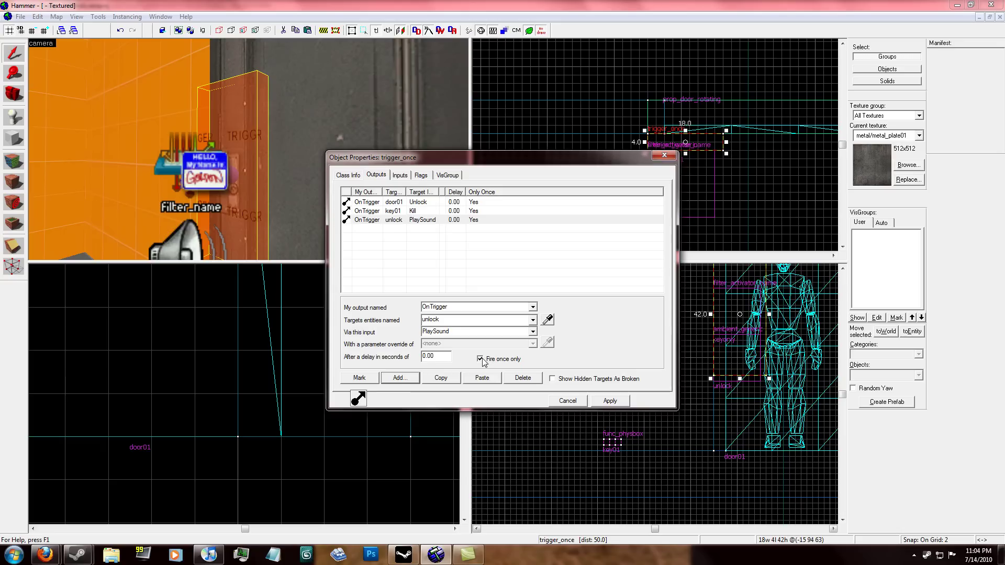
{"action": "left_click", "coordinate": [564, 404]}
{"action": "left_click", "coordinate": [717, 226]}
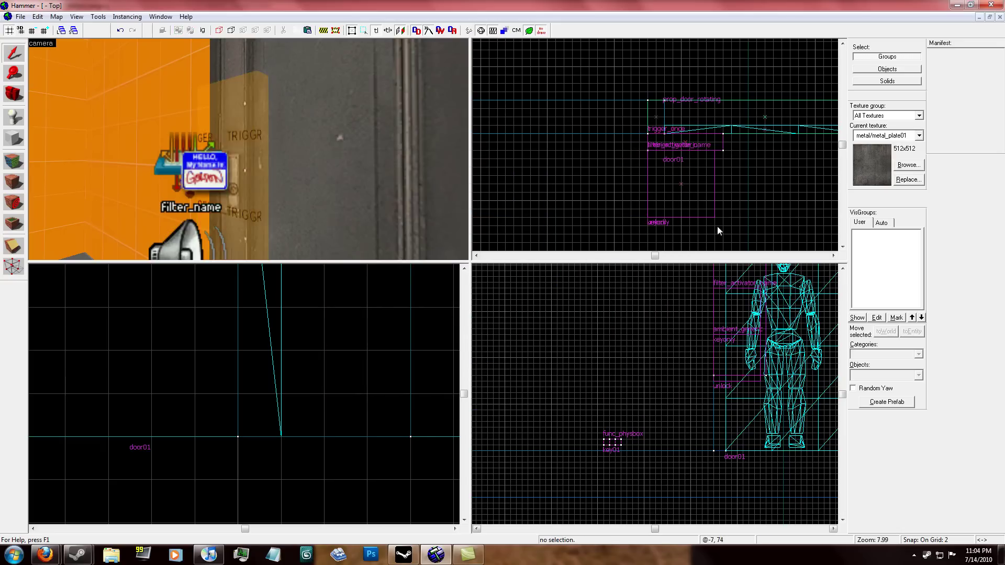
Examine the door with its trigger brush, filter and sound entities from near and far in the 3D view.
{"action": "key", "text": "z"}
{"action": "key", "text": "s"}
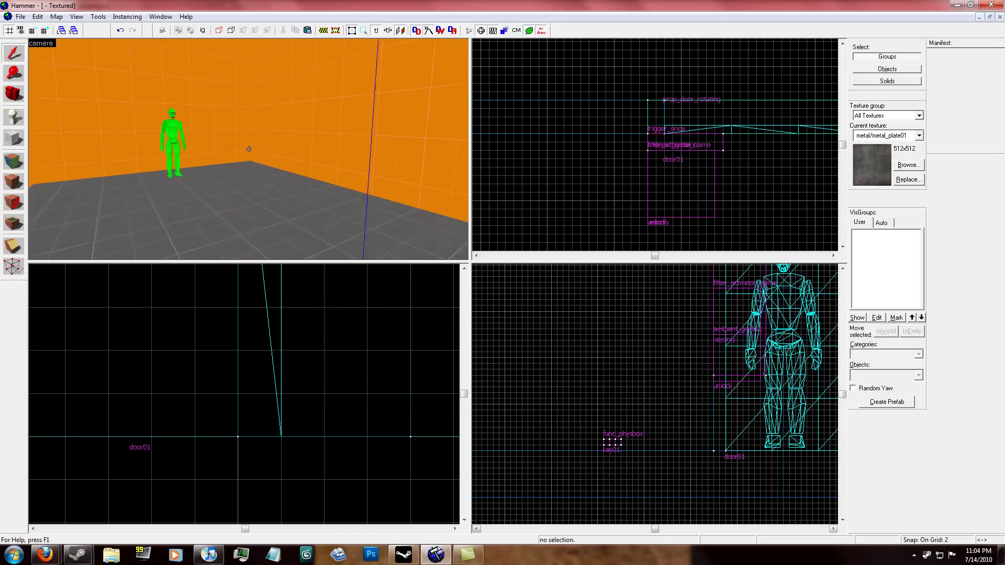
{"action": "key", "text": "w"}
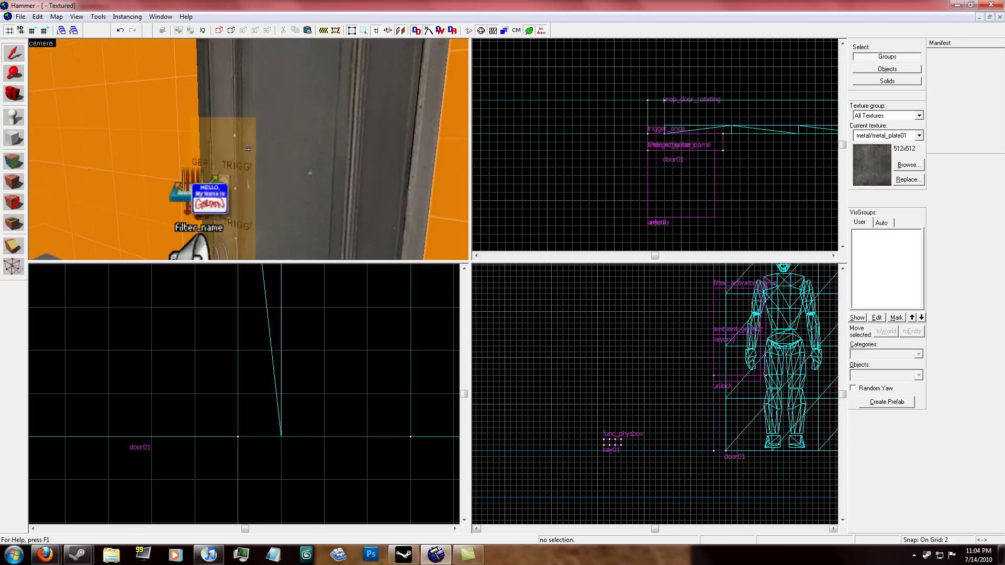
{"action": "key", "text": "s"}
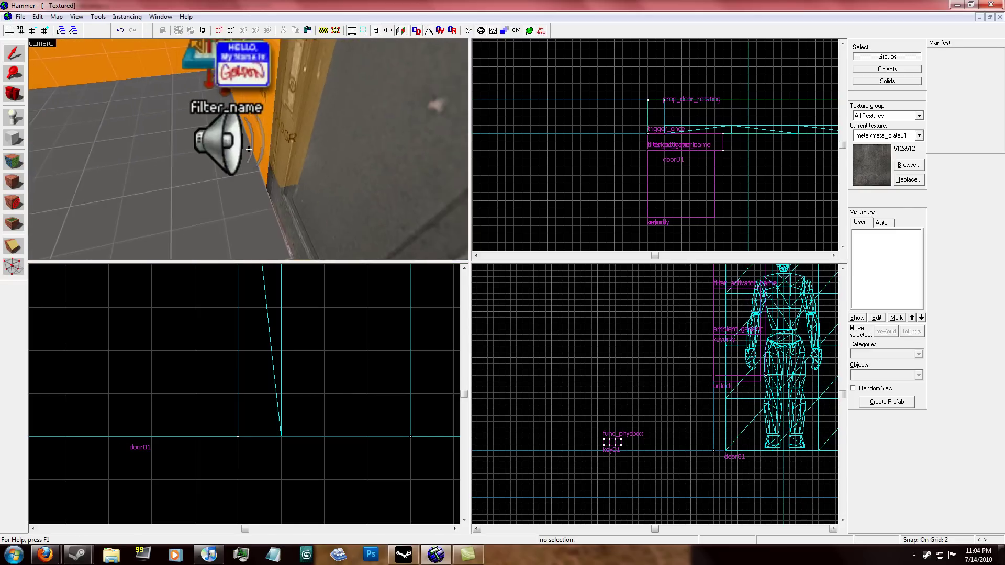
{"action": "key", "text": "w"}
{"action": "key", "text": "s"}
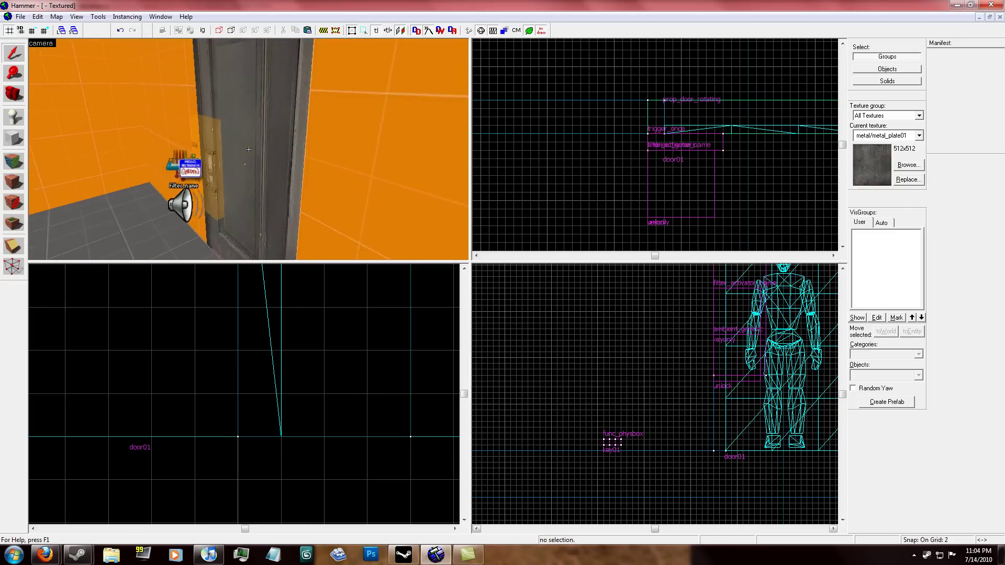
{"action": "key", "text": "w"}
{"action": "key", "text": "s"}
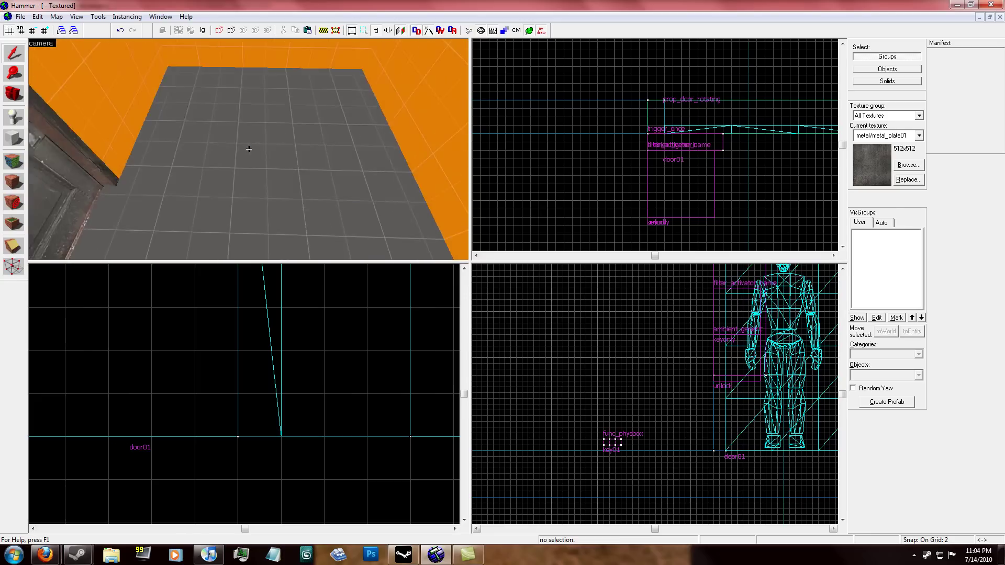
{"action": "key", "text": "w"}
{"action": "key", "text": "s"}
{"action": "key", "text": "z"}
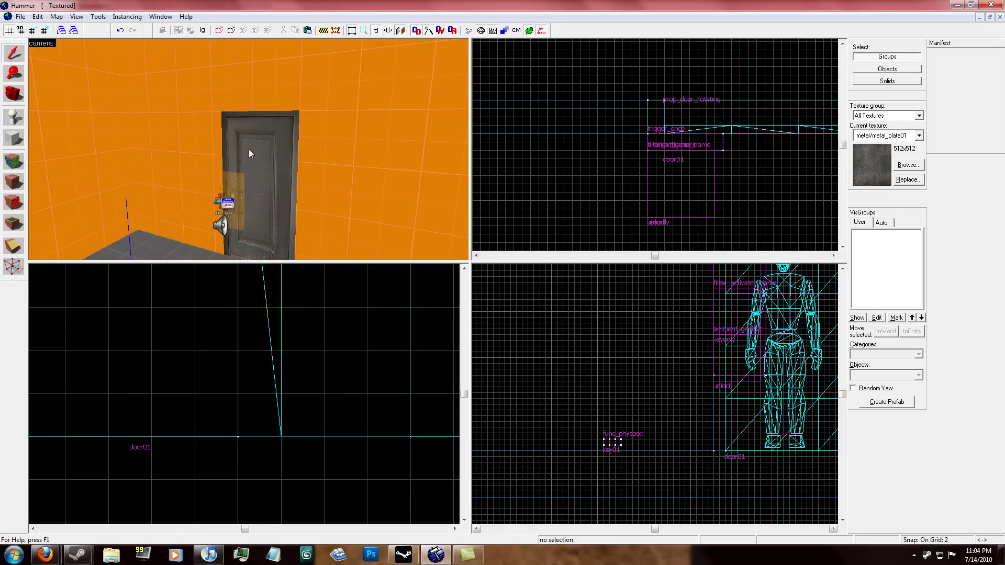